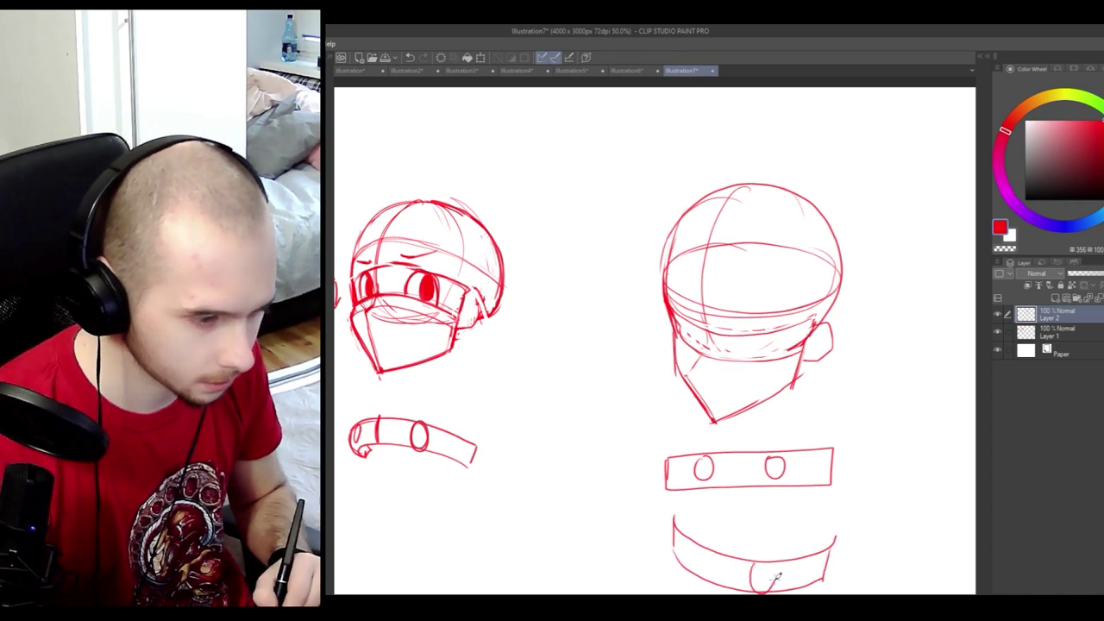
# - Add an eye shape to the curved band sketched below the large head
pyautogui.moveTo(688, 537); pyautogui.dragTo(696, 541)
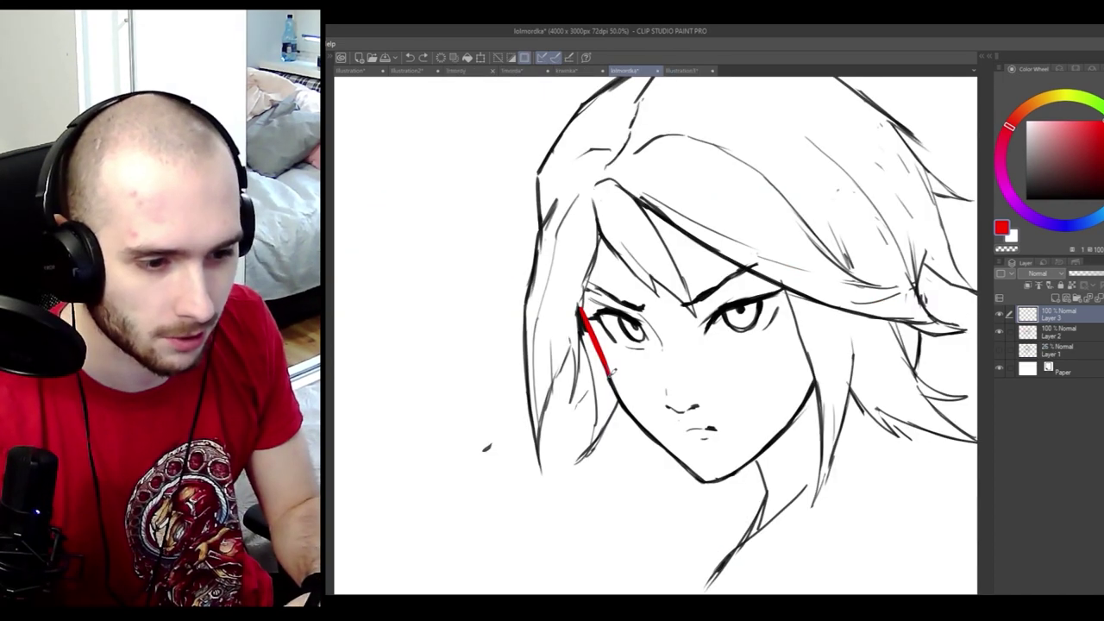
# - Trace the far-side cheek contour of the face line art in red, replacing the trial strokes
pyautogui.hotkey('ctrl', 'z')
pyautogui.hotkey('ctrl', 'z')
pyautogui.hotkey('ctrl', 'y')
pyautogui.hotkey('ctrl', 'y')
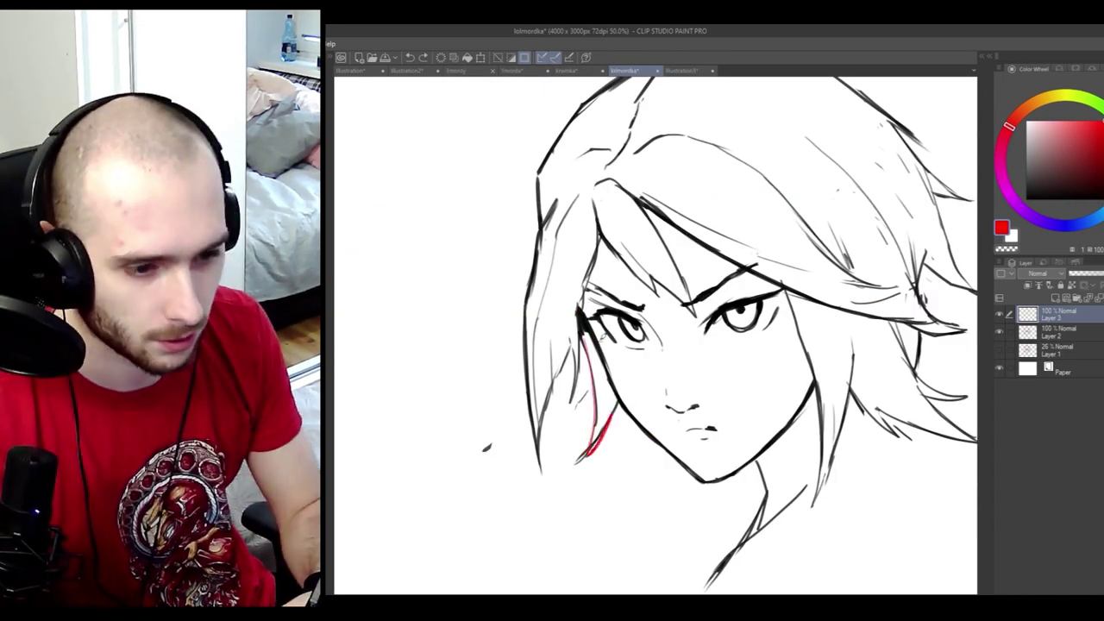
pyautogui.hotkey('ctrl', 'z')
pyautogui.moveTo(585, 317)
pyautogui.mouseDown()
pyautogui.moveTo(618, 400)
pyautogui.moveTo(658, 442)
pyautogui.mouseUp()
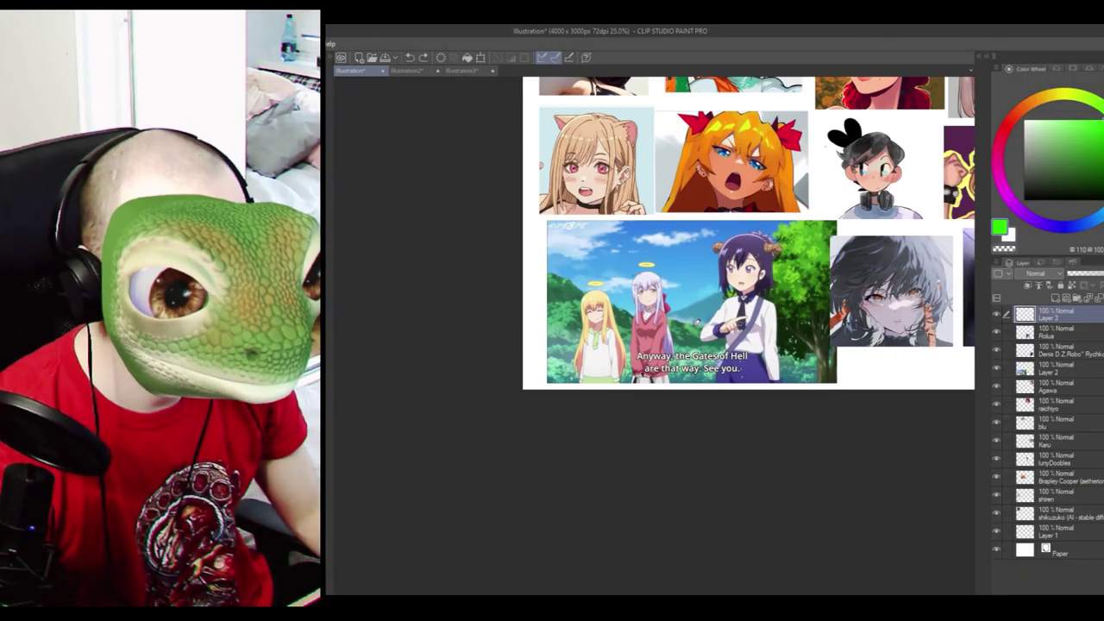
# - Examine the collage of reference portraits, both close up and as a whole
pyautogui.scroll(-4, 713, 226)
pyautogui.scroll(5, 713, 226)
pyautogui.scroll(5, 872, 401)
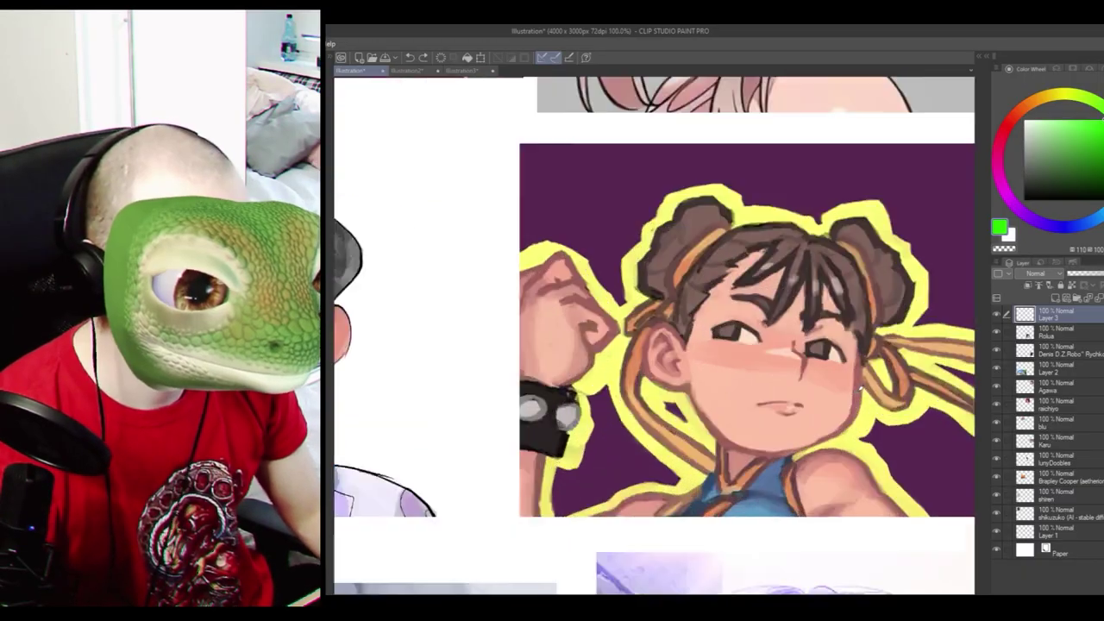
pyautogui.scroll(-4, 825, 405)
pyautogui.scroll(4, 828, 483)
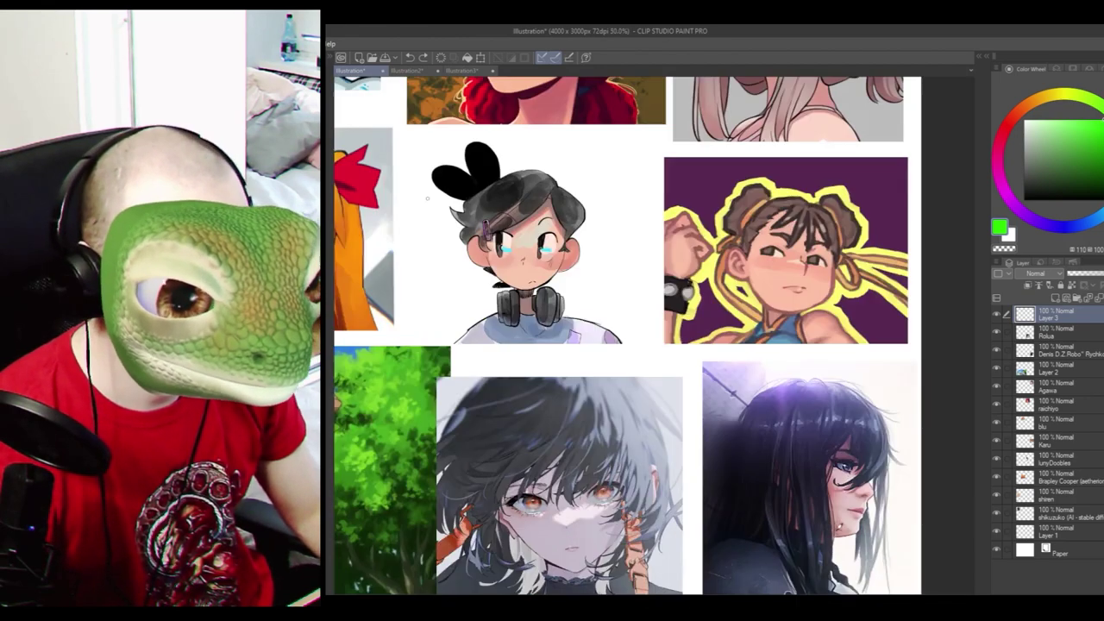
pyautogui.scroll(-4, 870, 457)
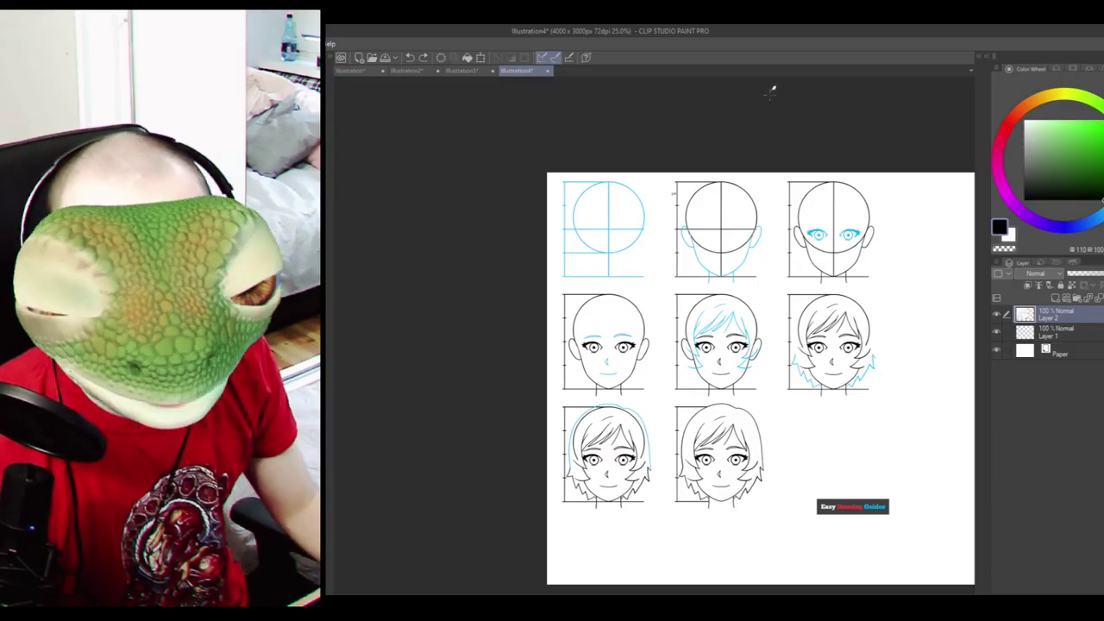
# - Examine the step-by-step front-view head guide, ending with the finished face
pyautogui.scroll(1, 772, 354)
pyautogui.scroll(-1, 623, 328)
pyautogui.scroll(1, 689, 375)
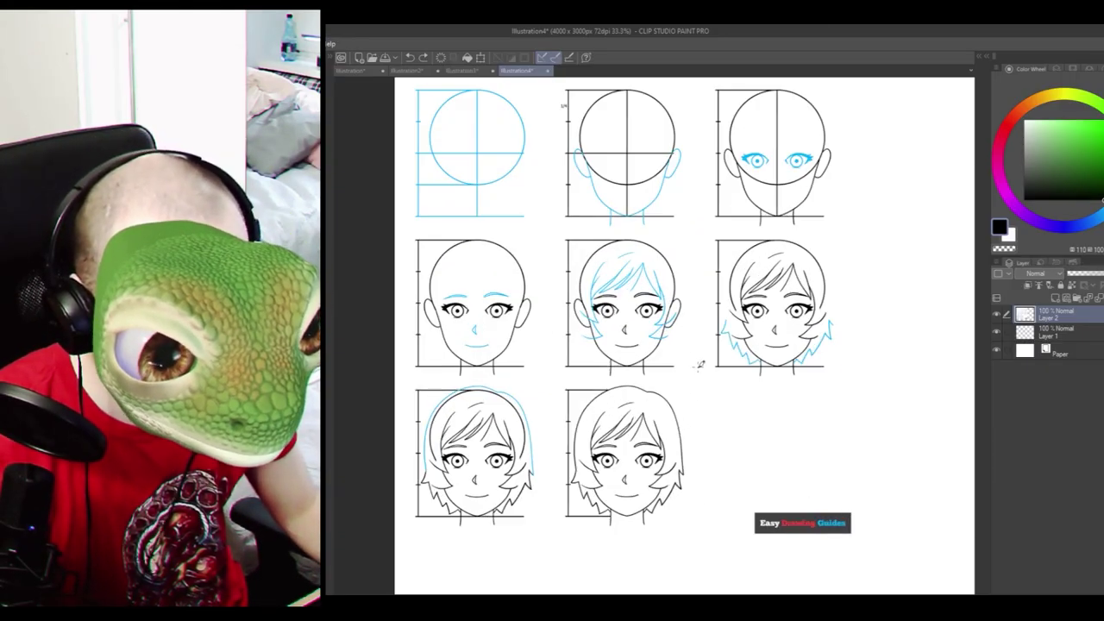
pyautogui.scroll(1, 595, 516)
pyautogui.scroll(4, 594, 514)
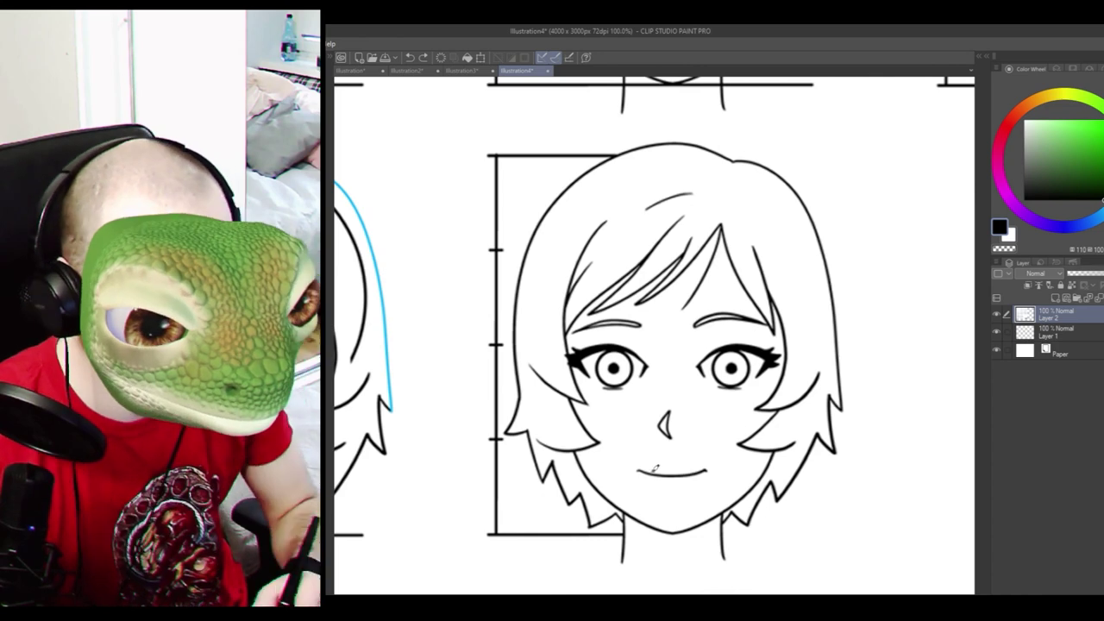
# - Sketch a front-view head beside the guide from a circle, a vertical centre line and an angular jaw ending in a pointed chin
pyautogui.moveTo(685, 552); pyautogui.dragTo(686, 173)
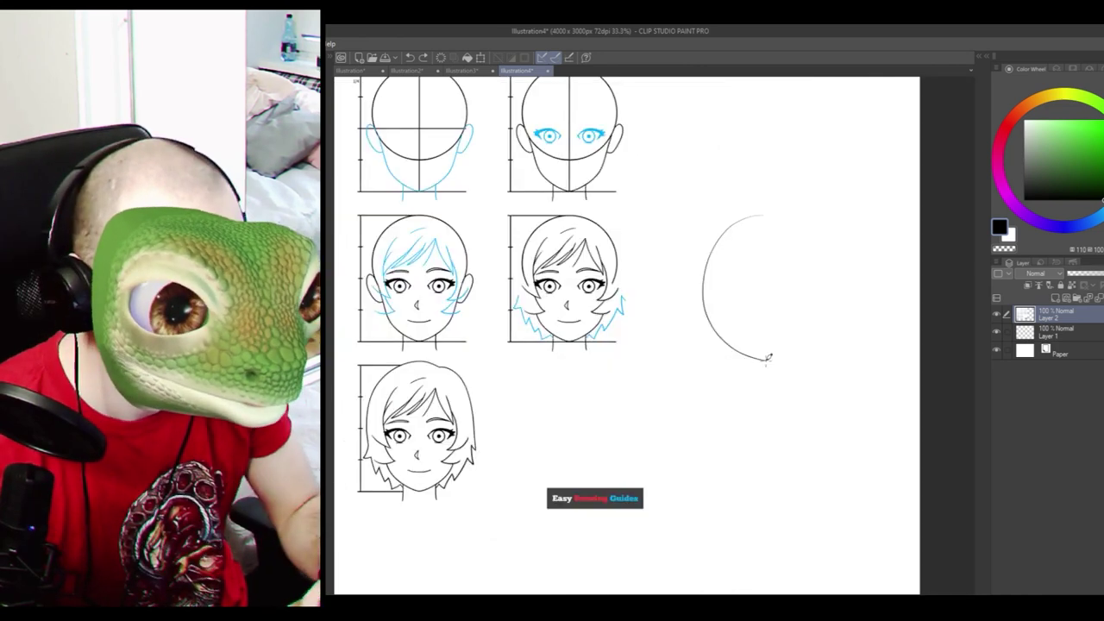
pyautogui.moveTo(759, 362)
pyautogui.mouseDown()
pyautogui.moveTo(821, 213)
pyautogui.moveTo(746, 219)
pyautogui.moveTo(782, 429)
pyautogui.mouseUp()
pyautogui.moveTo(705, 304)
pyautogui.mouseDown()
pyautogui.moveTo(720, 372)
pyautogui.moveTo(779, 424)
pyautogui.moveTo(832, 392)
pyautogui.mouseUp()
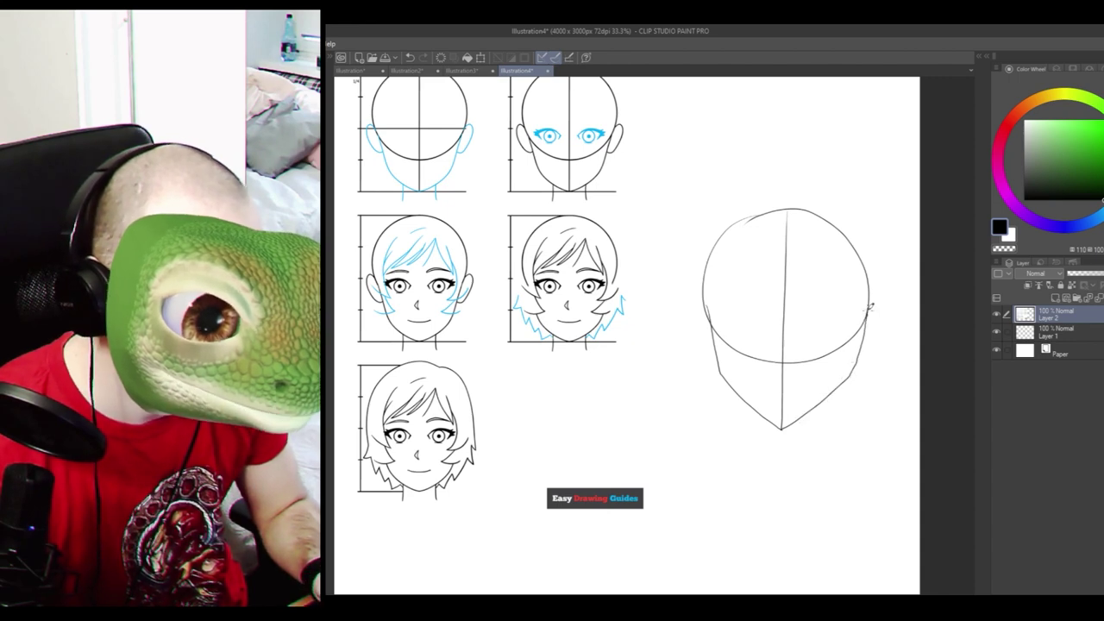
pyautogui.moveTo(868, 310); pyautogui.dragTo(849, 378)
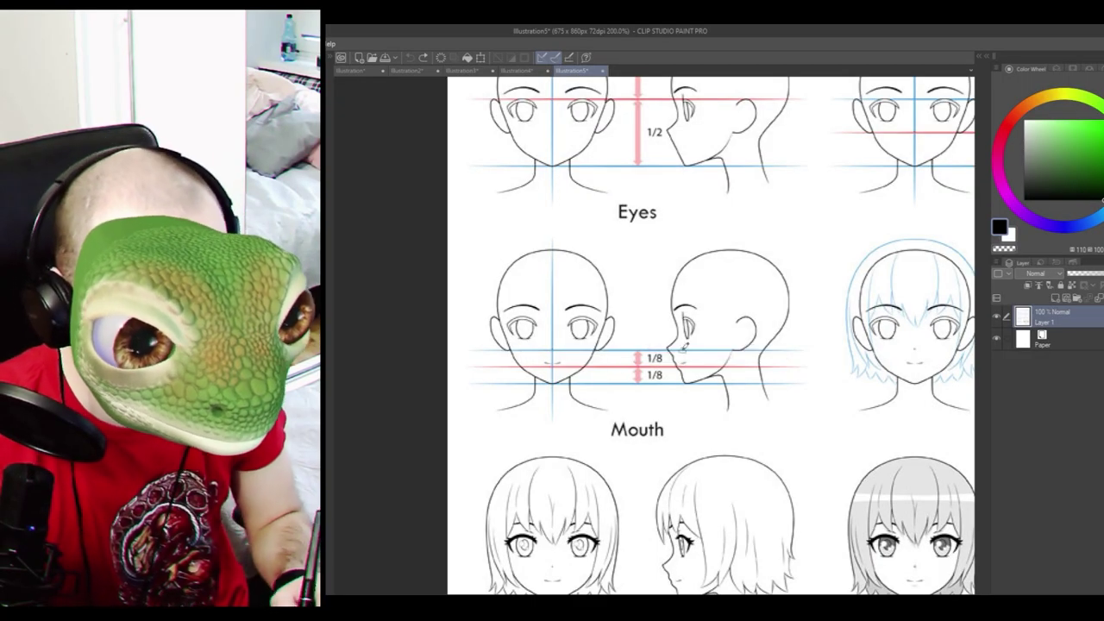
# - Trace the profile line from the nose tip toward the mouth on the side-view head in the Mouth diagram
pyautogui.scroll(5, 683, 358)
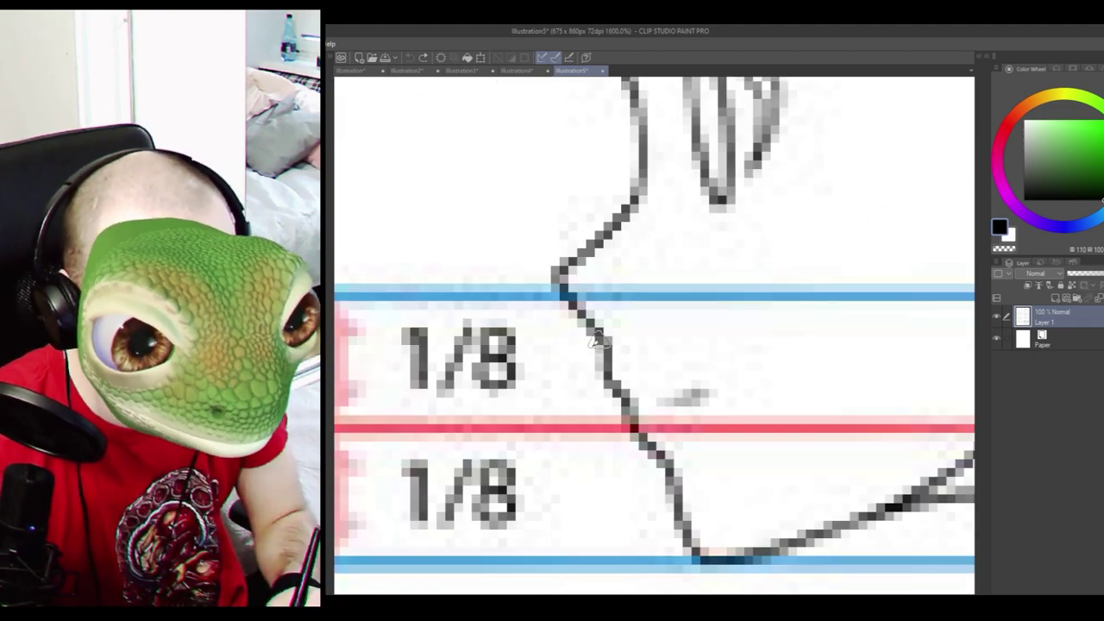
pyautogui.moveTo(567, 290); pyautogui.dragTo(630, 405)
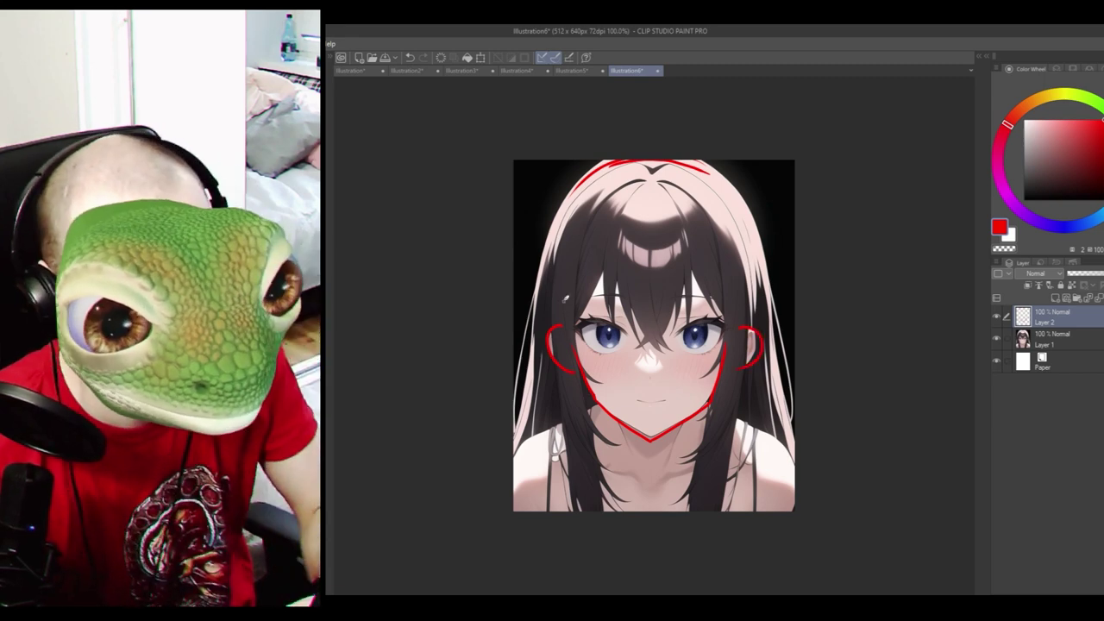
# - Complete the red skull outline over the portrait and add an eye line and a vertical centre line
pyautogui.moveTo(554, 269)
pyautogui.mouseDown()
pyautogui.moveTo(581, 191)
pyautogui.moveTo(620, 165)
pyautogui.mouseUp()
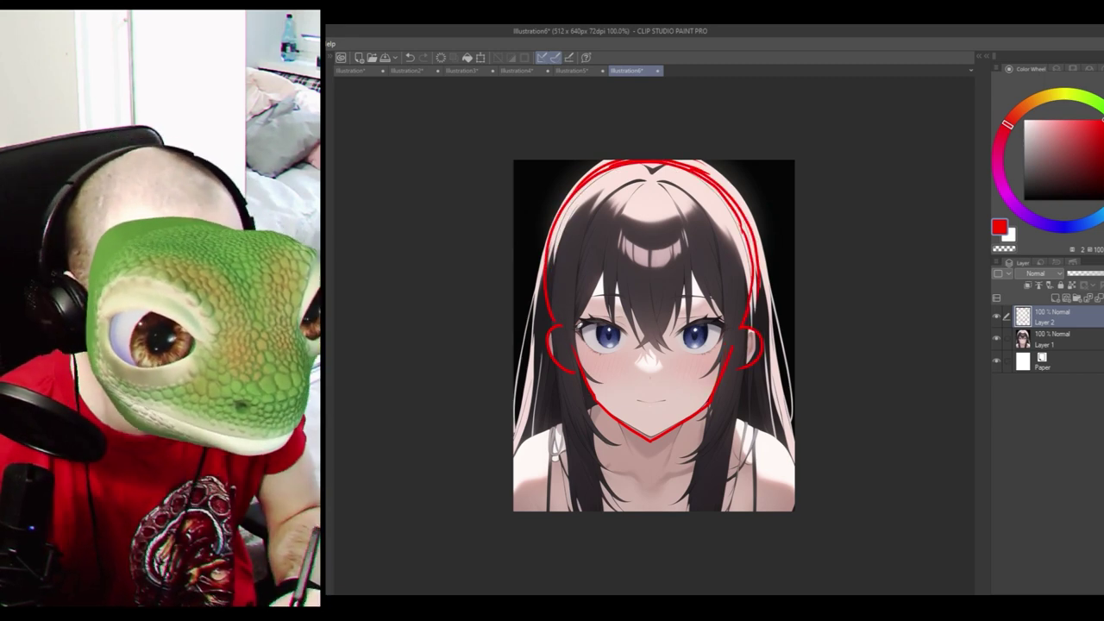
pyautogui.moveTo(569, 329); pyautogui.dragTo(693, 338)
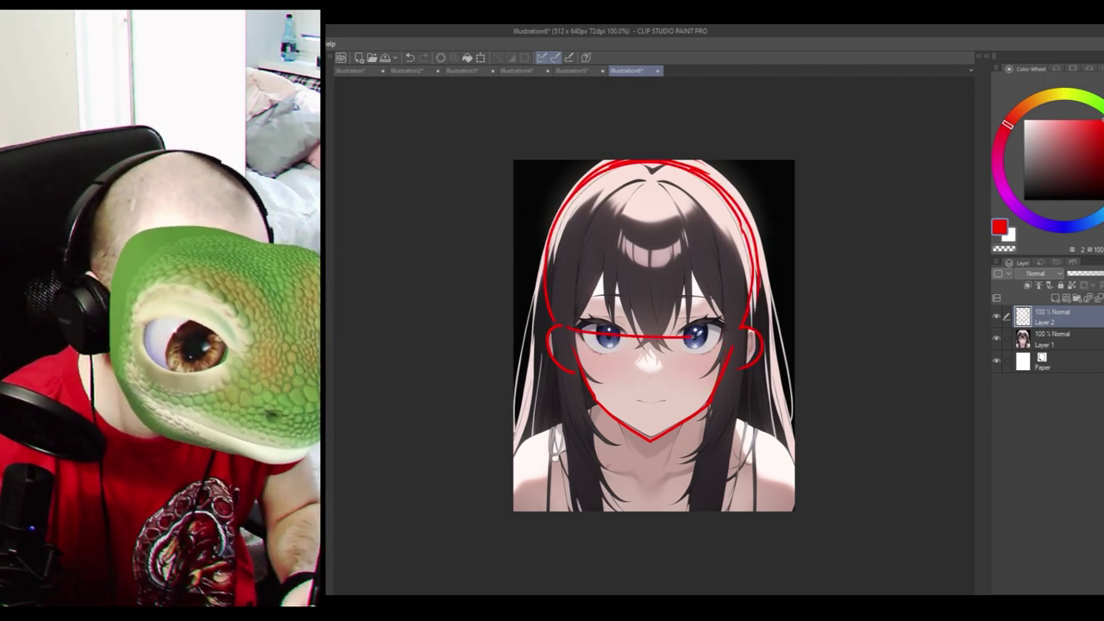
pyautogui.moveTo(658, 171); pyautogui.dragTo(642, 436)
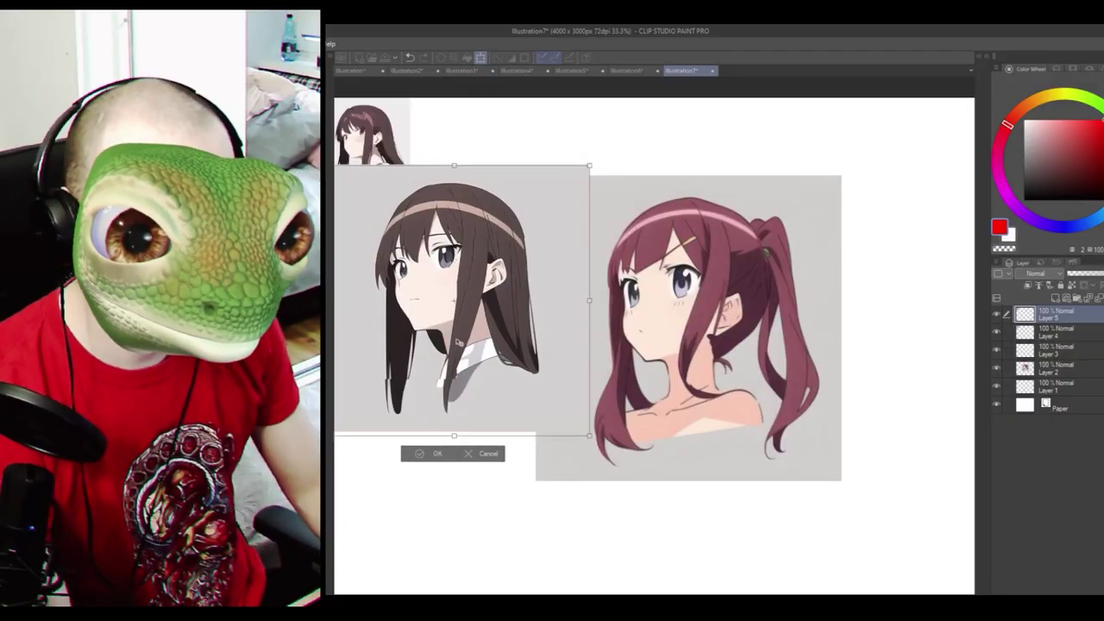
# - Position the dark-haired portrait level with the red-haired one and apply the transformation
pyautogui.moveTo(459, 342); pyautogui.dragTo(453, 353)
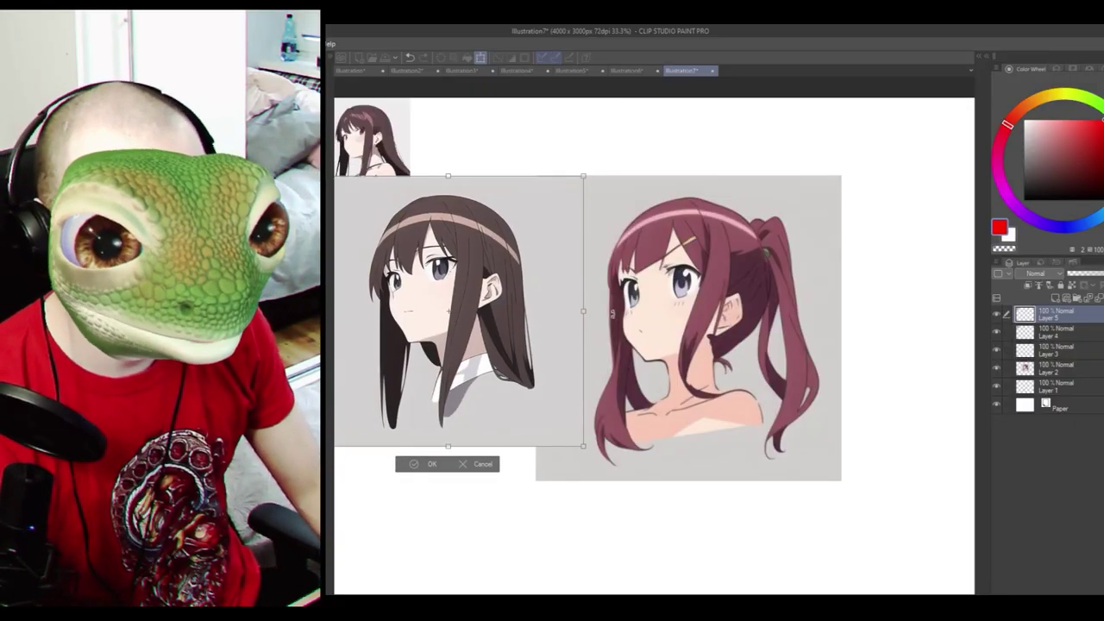
pyautogui.press('Return')
# - Mark the eye line in red across the portraits, undoing the stroke on the dark-haired one
pyautogui.moveTo(424, 301); pyautogui.dragTo(502, 309)
pyautogui.scroll(1, 542, 330)
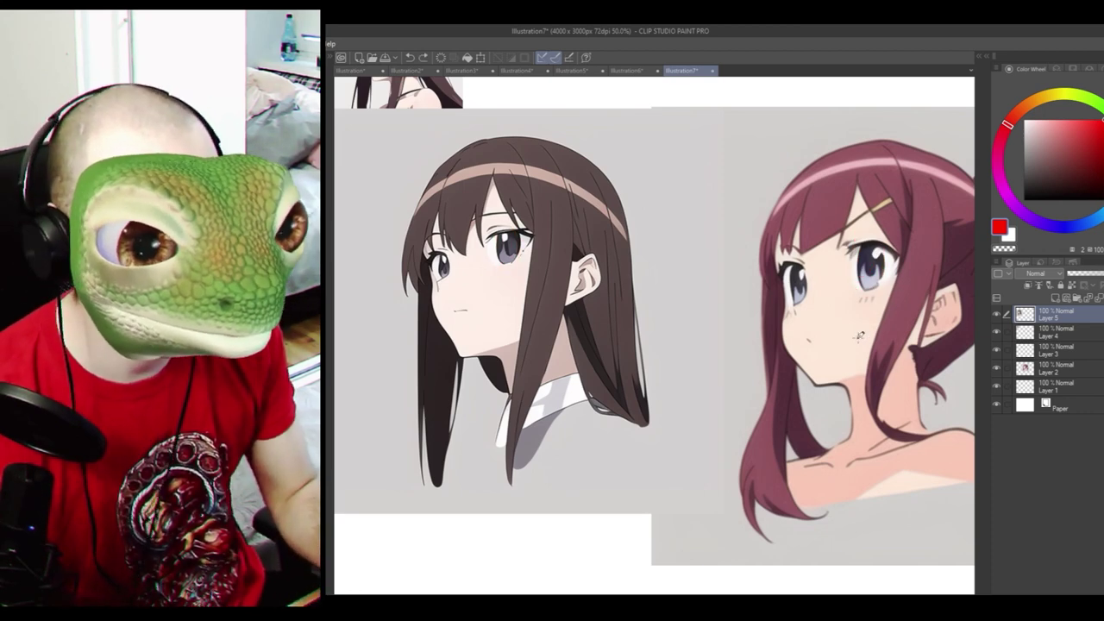
pyautogui.moveTo(471, 241); pyautogui.dragTo(533, 246)
pyautogui.hotkey('ctrl', 'z')
pyautogui.moveTo(843, 274)
pyautogui.mouseDown()
pyautogui.moveTo(926, 256)
pyautogui.moveTo(897, 257)
pyautogui.mouseUp()
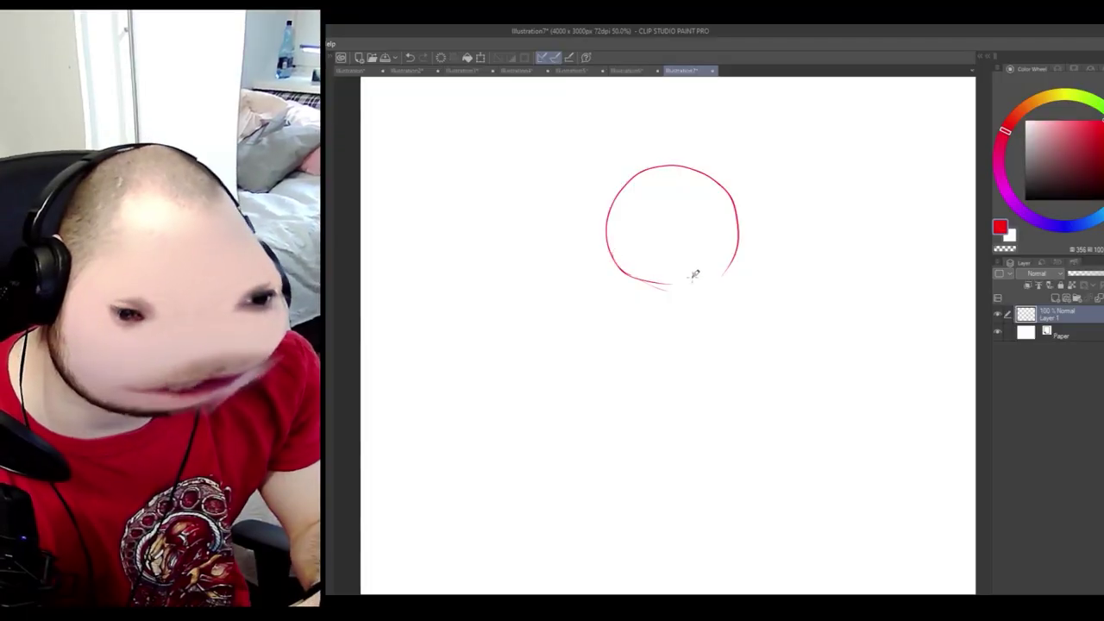
# - Close and reinforce the lower edge of the red skull circle on the blank canvas
pyautogui.moveTo(621, 255)
pyautogui.mouseDown()
pyautogui.moveTo(660, 289)
pyautogui.moveTo(708, 277)
pyautogui.mouseUp()
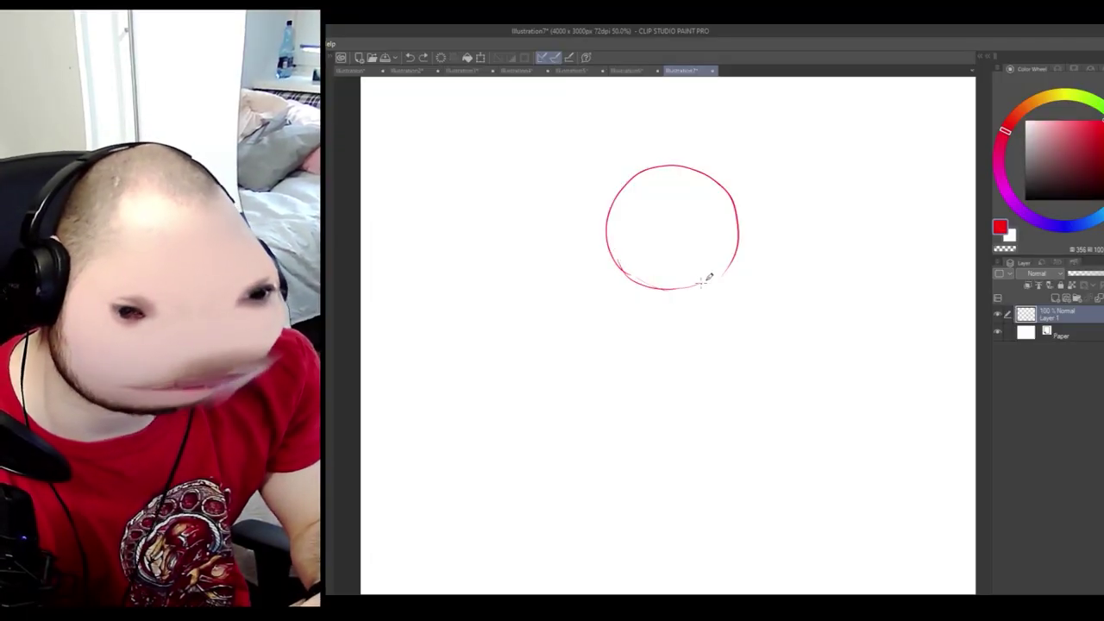
pyautogui.moveTo(740, 238)
pyautogui.mouseDown()
pyautogui.moveTo(725, 270)
pyautogui.moveTo(654, 286)
pyautogui.mouseUp()
pyautogui.moveTo(610, 241); pyautogui.dragTo(715, 268)
# - Try a centre line, a rounded inner shape, two eye ovals, a nose and a mouth on the circle
pyautogui.moveTo(660, 188)
pyautogui.mouseDown()
pyautogui.moveTo(686, 184)
pyautogui.moveTo(723, 243)
pyautogui.mouseUp()
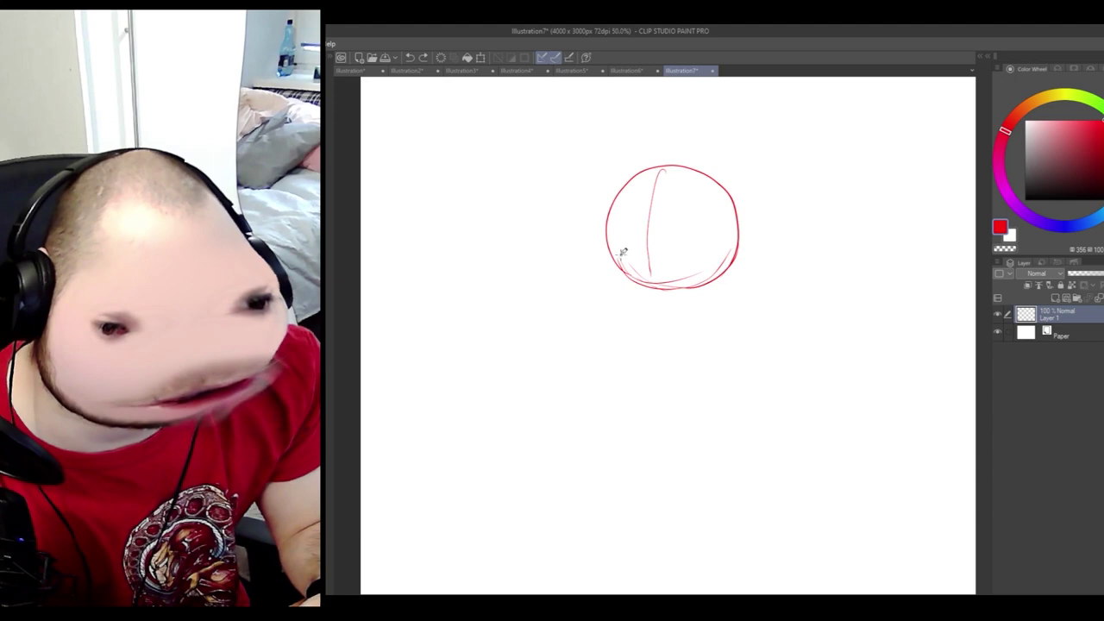
pyautogui.moveTo(623, 252)
pyautogui.mouseDown()
pyautogui.moveTo(647, 184)
pyautogui.moveTo(718, 218)
pyautogui.moveTo(697, 259)
pyautogui.moveTo(639, 258)
pyautogui.moveTo(628, 272)
pyautogui.moveTo(666, 264)
pyautogui.mouseUp()
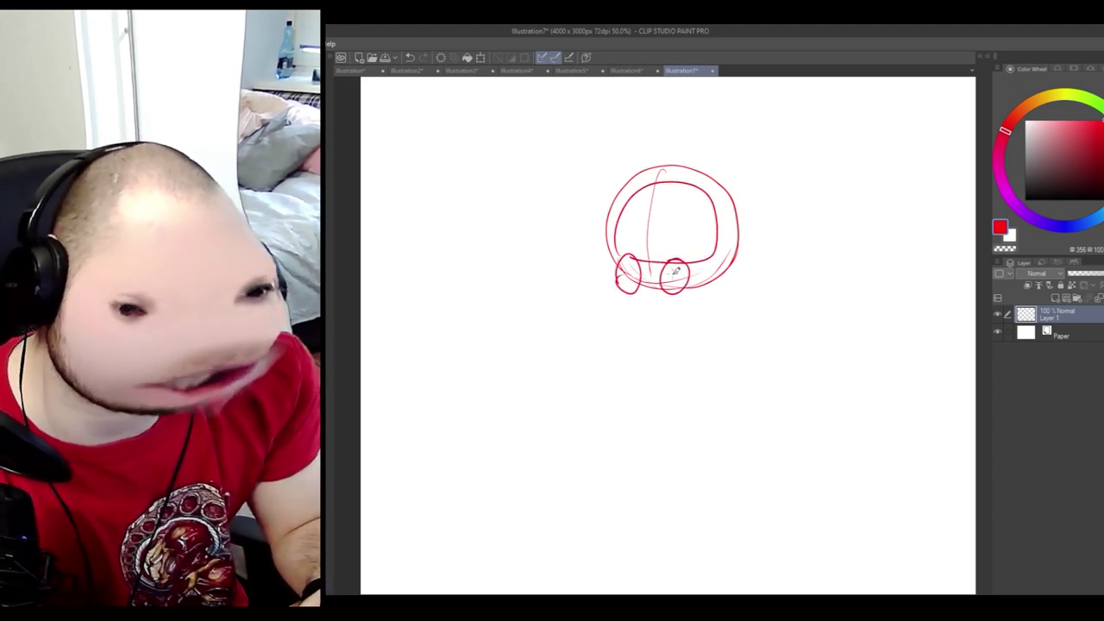
pyautogui.moveTo(649, 300); pyautogui.dragTo(665, 336)
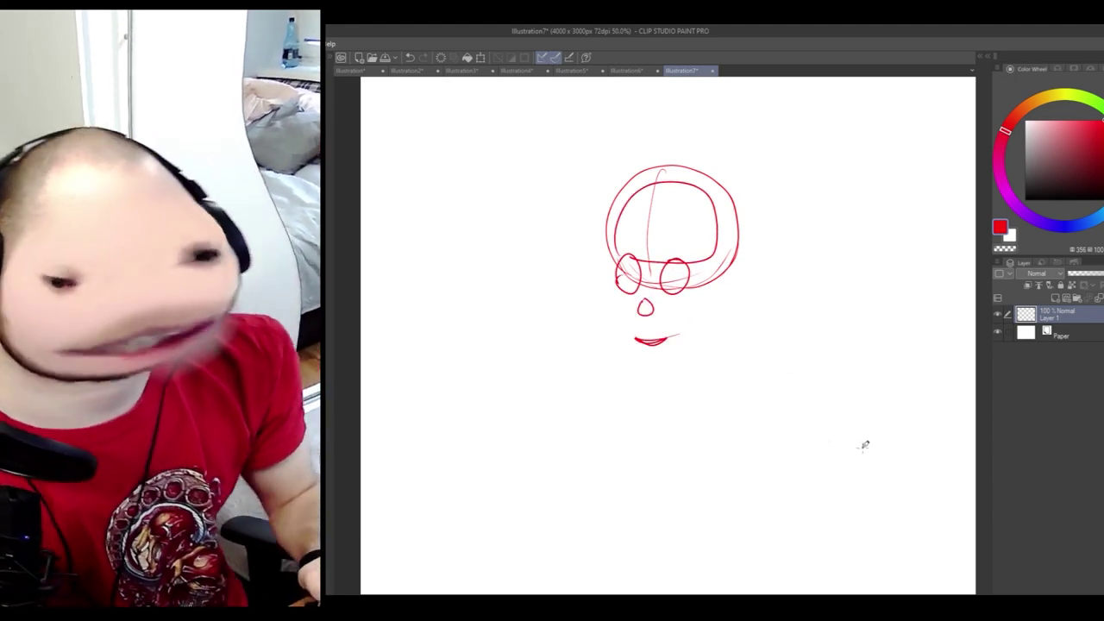
pyautogui.moveTo(604, 245)
pyautogui.mouseDown()
pyautogui.moveTo(608, 314)
pyautogui.moveTo(649, 366)
pyautogui.moveTo(720, 323)
pyautogui.moveTo(732, 273)
pyautogui.moveTo(716, 304)
pyautogui.mouseUp()
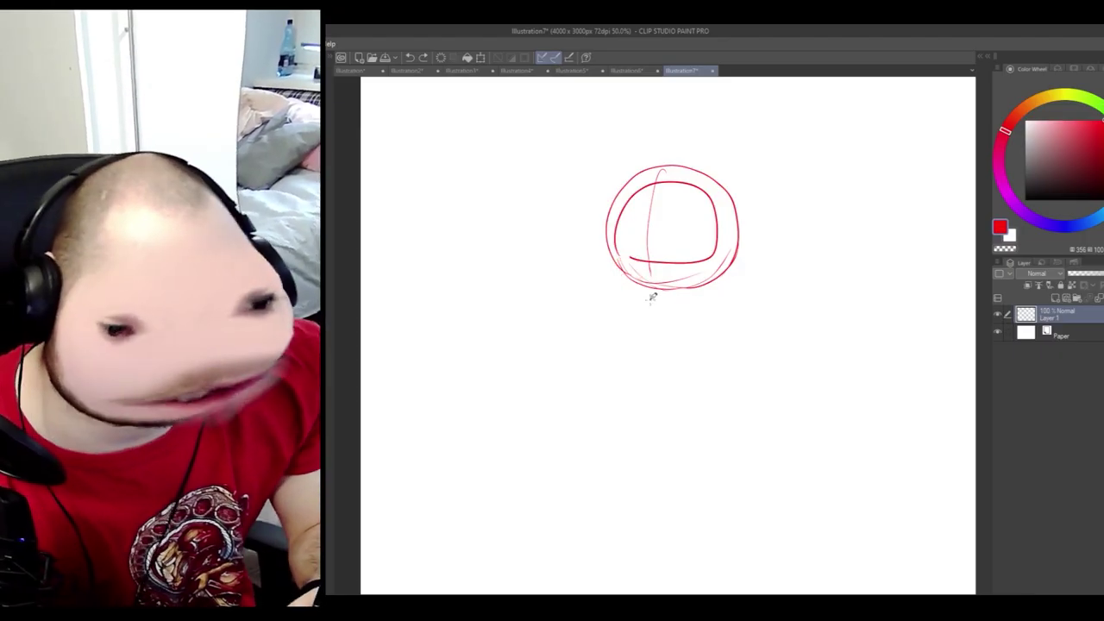
# - Try angular guide strokes off the left side of the circle and undo them
pyautogui.moveTo(635, 316)
pyautogui.mouseDown()
pyautogui.moveTo(582, 263)
pyautogui.moveTo(604, 246)
pyautogui.mouseUp()
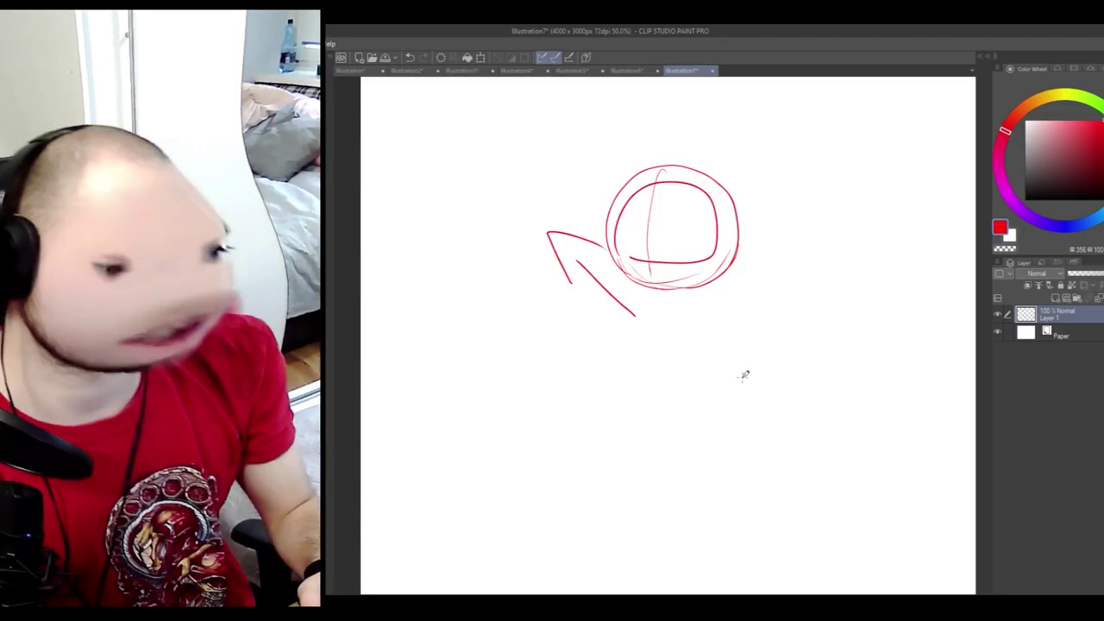
pyautogui.hotkey('ctrl', 'z')
pyautogui.hotkey('ctrl', 'z')
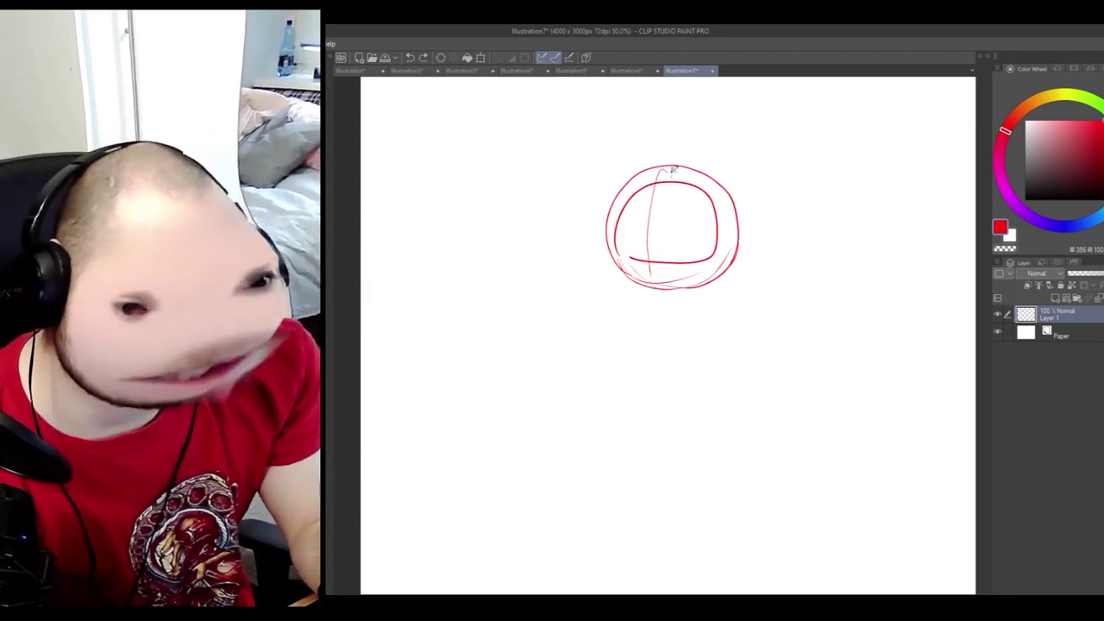
# - Try a straight vertical line through the circle, and undo it together with the inner shape and old centre line
pyautogui.hotkey('ctrl', 'z')
pyautogui.moveTo(675, 166); pyautogui.dragTo(674, 297)
pyautogui.hotkey('ctrl', 'z')
pyautogui.hotkey('ctrl', 'z')
pyautogui.hotkey('ctrl', 'z')
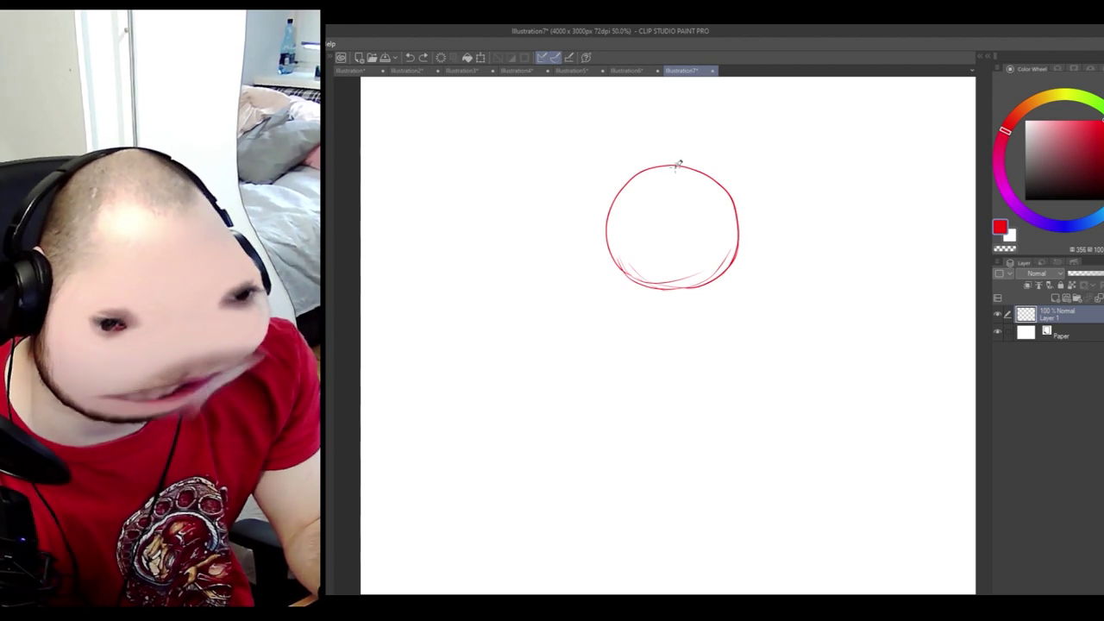
# - Draw a curved facial centre line and a curved side line inside the skull circle
pyautogui.moveTo(675, 166); pyautogui.dragTo(639, 246)
pyautogui.moveTo(679, 286)
pyautogui.mouseDown()
pyautogui.moveTo(688, 166)
pyautogui.moveTo(635, 243)
pyautogui.moveTo(653, 283)
pyautogui.mouseUp()
# - Try placing eye ovals at the lower edge of the circle and undo them
pyautogui.moveTo(621, 245)
pyautogui.mouseDown()
pyautogui.moveTo(615, 277)
pyautogui.moveTo(622, 245)
pyautogui.mouseUp()
pyautogui.moveTo(677, 267); pyautogui.dragTo(672, 258)
pyautogui.hotkey('ctrl', 'z')
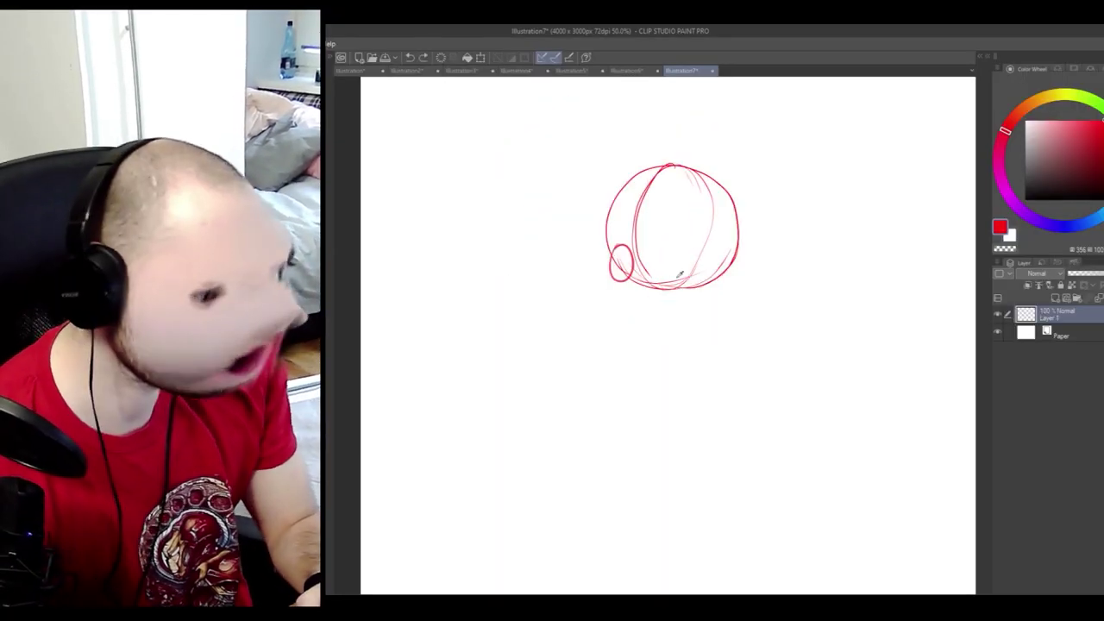
pyautogui.hotkey('ctrl', 'z')
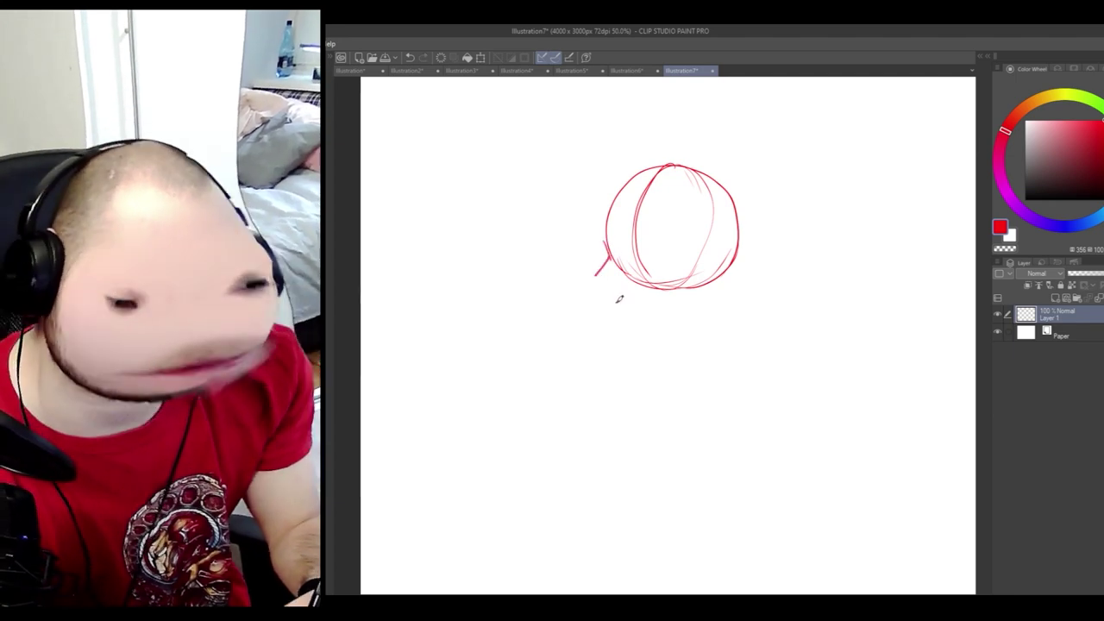
# - Undo the trial contour strokes running outward and down from the left side of the circle
pyautogui.hotkey('ctrl', 'z')
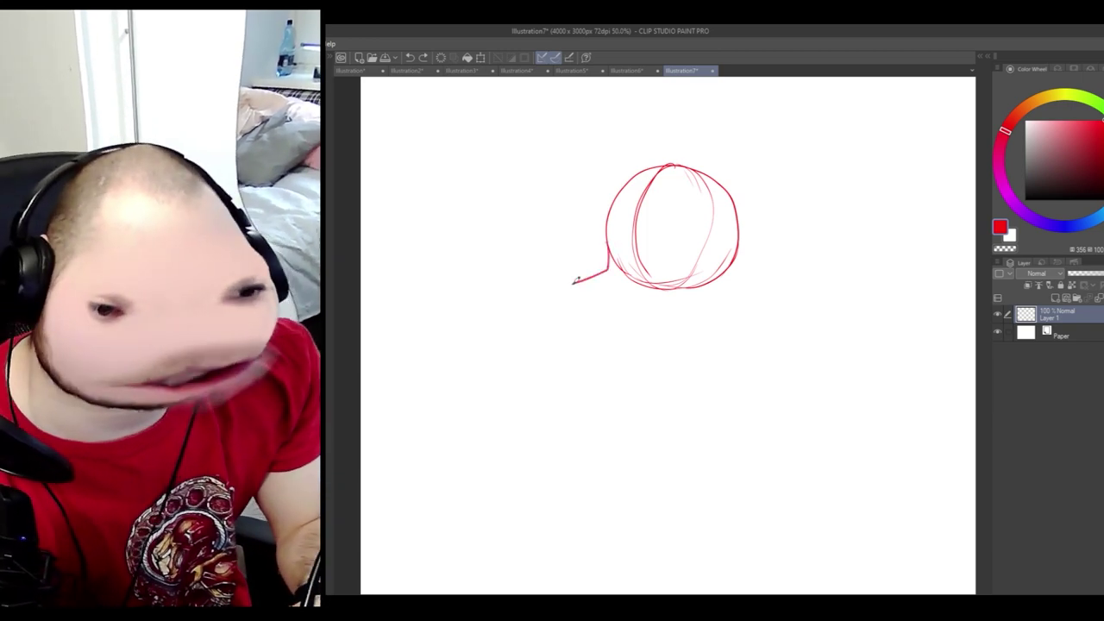
pyautogui.hotkey('ctrl', 'z')
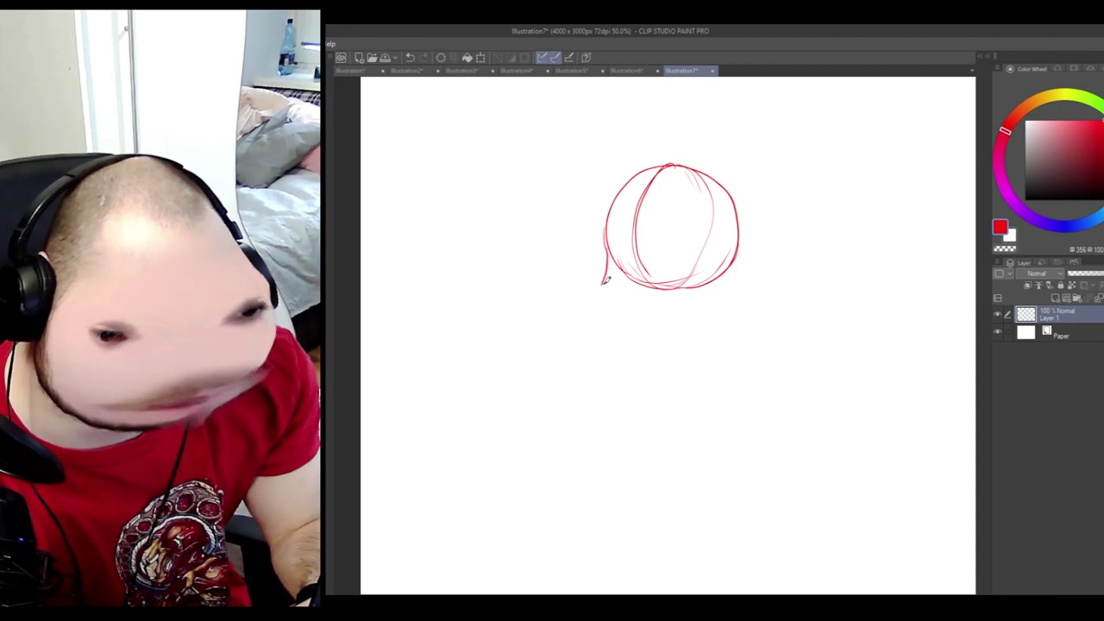
pyautogui.hotkey('ctrl', 'z')
# - Draw the far-side brow and cheek contour running down from the left edge of the circle
pyautogui.moveTo(605, 233); pyautogui.dragTo(610, 316)
pyautogui.moveTo(604, 205); pyautogui.dragTo(599, 326)
pyautogui.hotkey('ctrl', 'z')
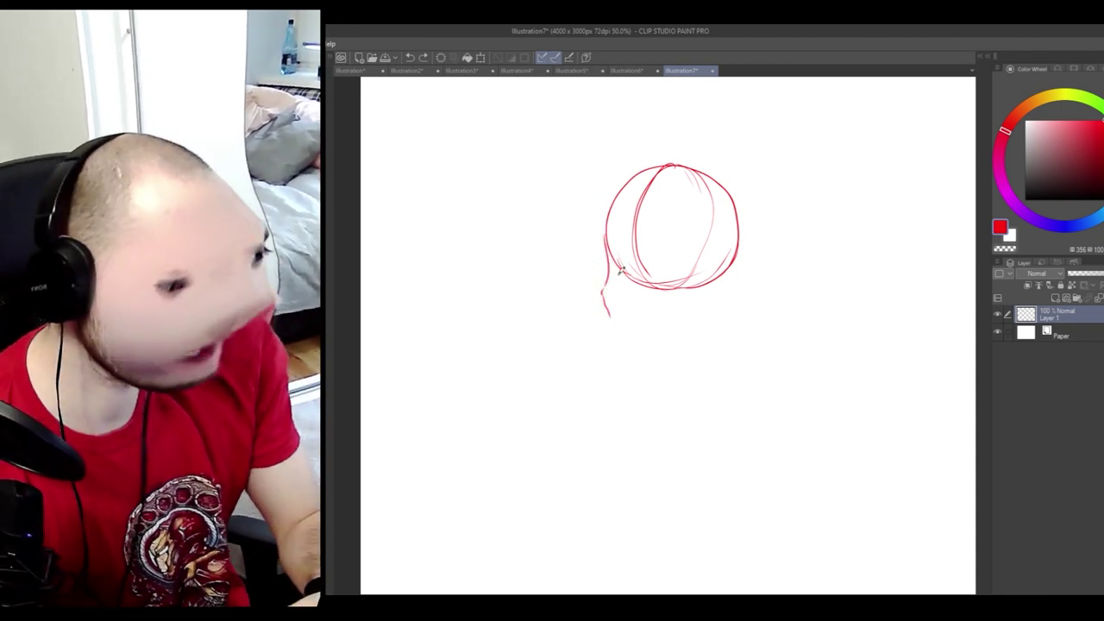
pyautogui.moveTo(612, 244); pyautogui.dragTo(611, 295)
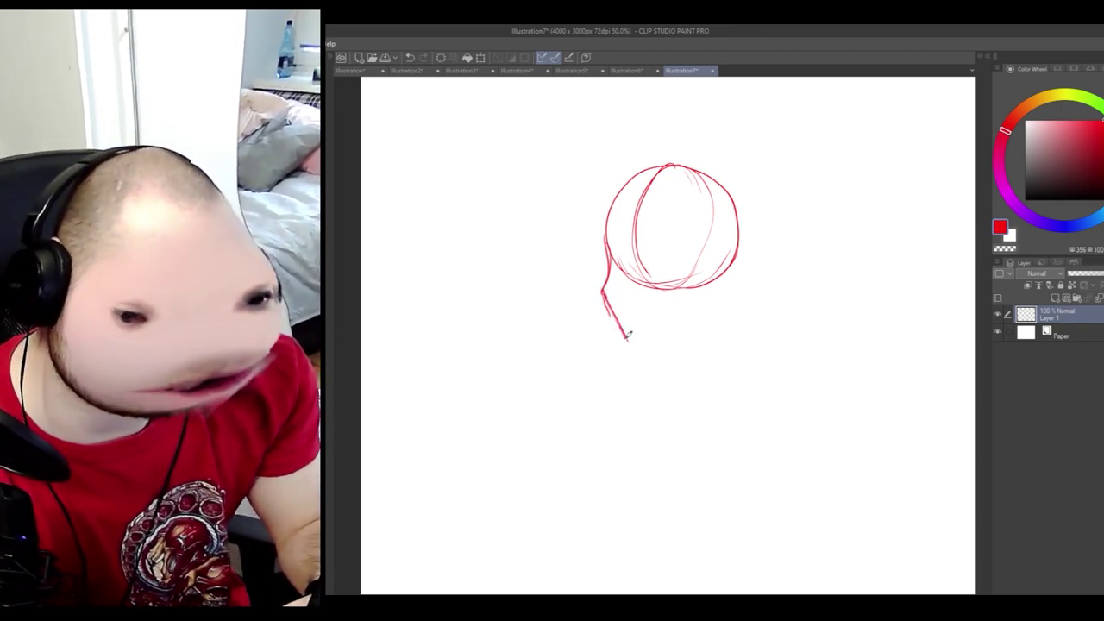
# - Draw the jaw from the chin back to the ear, extend the back of the skull and sketch the ear
pyautogui.moveTo(631, 339)
pyautogui.mouseDown()
pyautogui.moveTo(734, 273)
pyautogui.moveTo(738, 186)
pyautogui.moveTo(743, 196)
pyautogui.mouseUp()
pyautogui.moveTo(703, 162)
pyautogui.mouseDown()
pyautogui.moveTo(739, 190)
pyautogui.moveTo(726, 258)
pyautogui.moveTo(738, 257)
pyautogui.moveTo(717, 298)
pyautogui.moveTo(733, 293)
pyautogui.moveTo(731, 270)
pyautogui.moveTo(705, 301)
pyautogui.mouseUp()
pyautogui.hotkey('ctrl', 'z')
pyautogui.moveTo(688, 264)
pyautogui.mouseDown()
pyautogui.moveTo(681, 252)
pyautogui.moveTo(703, 252)
pyautogui.mouseUp()
# - Add curved eye-level guide lines around the head and extend the facial centre line down to the chin
pyautogui.keyDown('ctrl'); pyautogui.keyDown('alt'); pyautogui.moveTo(591, 233); pyautogui.dragTo(650, 262); pyautogui.keyUp('alt'); pyautogui.keyUp('ctrl')
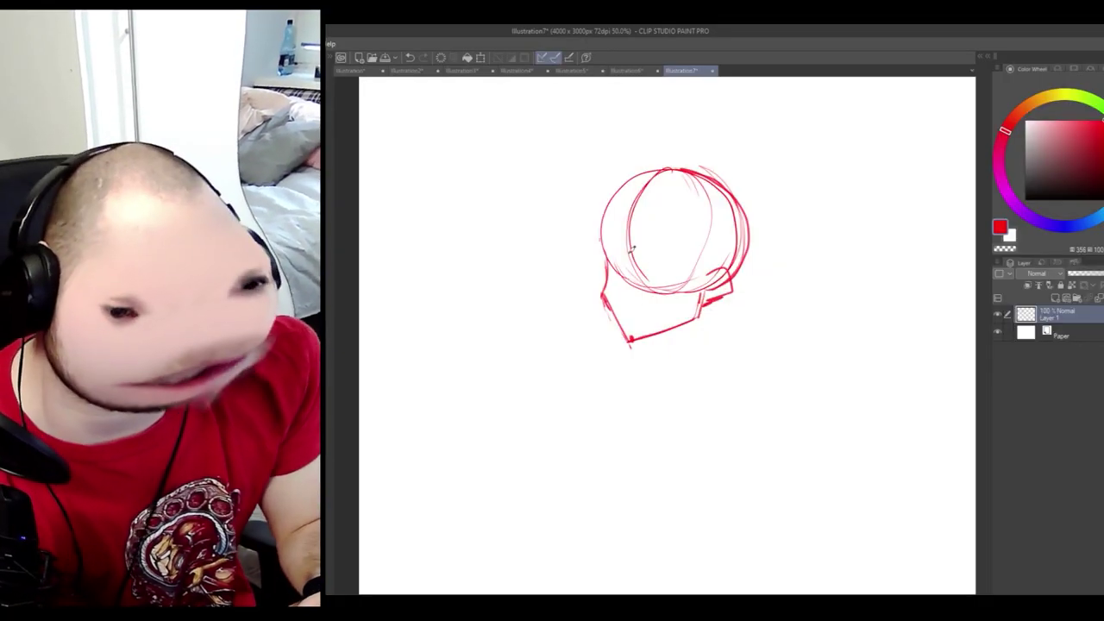
pyautogui.moveTo(608, 257); pyautogui.dragTo(635, 205)
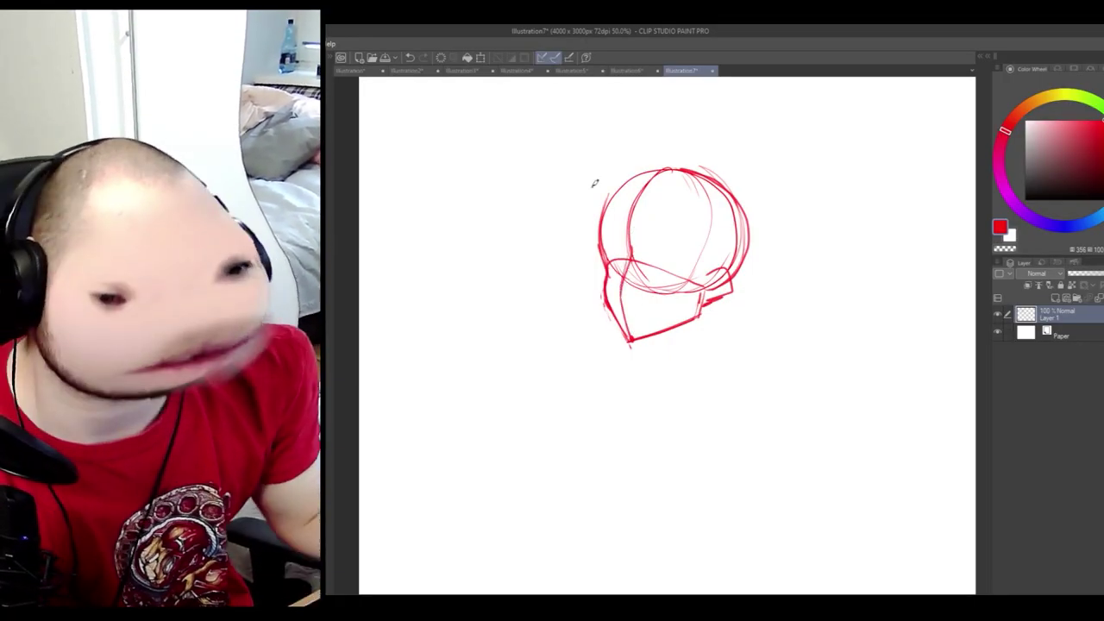
# - Draw a flat rectangular strip beside the head with a curved arrow bending each end downward
pyautogui.scroll(1, 637, 246)
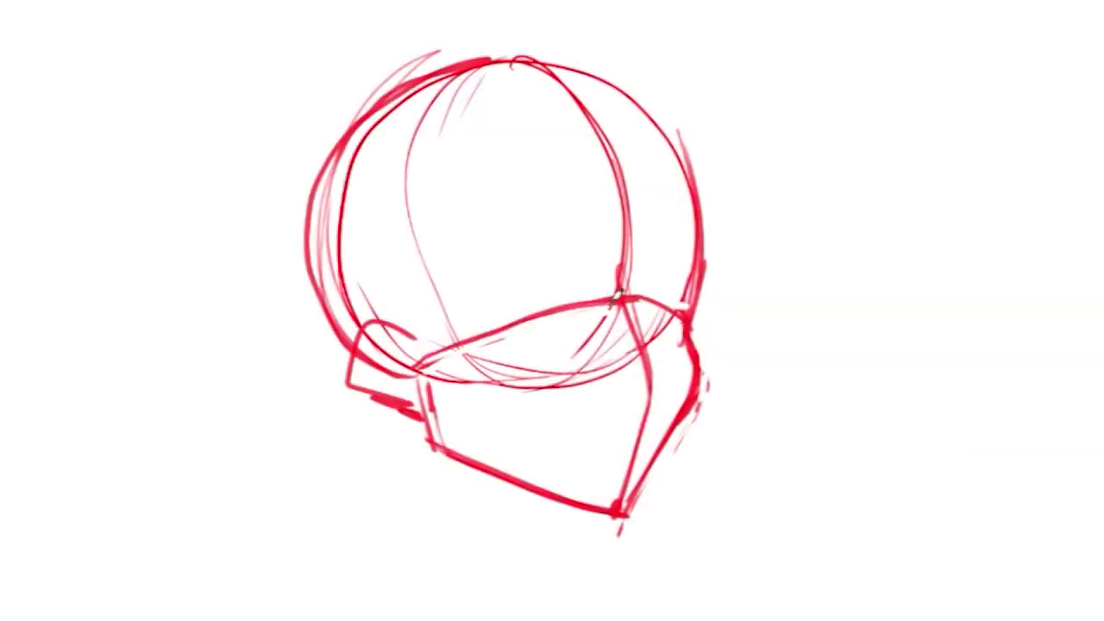
pyautogui.press('h')
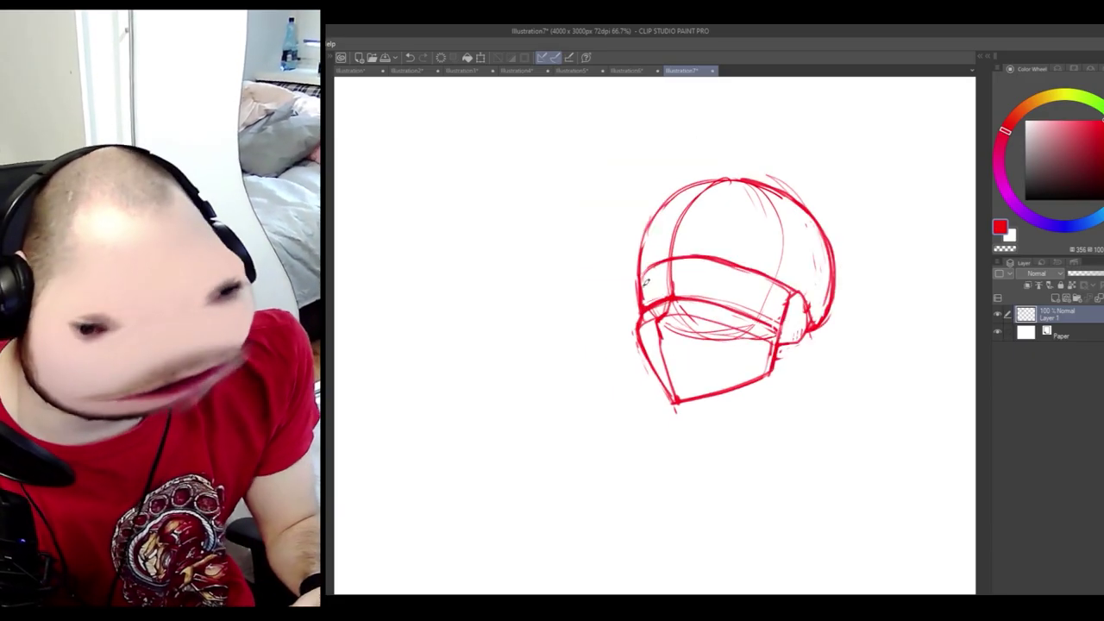
pyautogui.moveTo(392, 317)
pyautogui.mouseDown()
pyautogui.moveTo(431, 280)
pyautogui.moveTo(593, 282)
pyautogui.moveTo(383, 324)
pyautogui.mouseUp()
pyautogui.moveTo(415, 255); pyautogui.dragTo(359, 283)
pyautogui.moveTo(373, 326); pyautogui.dragTo(380, 314)
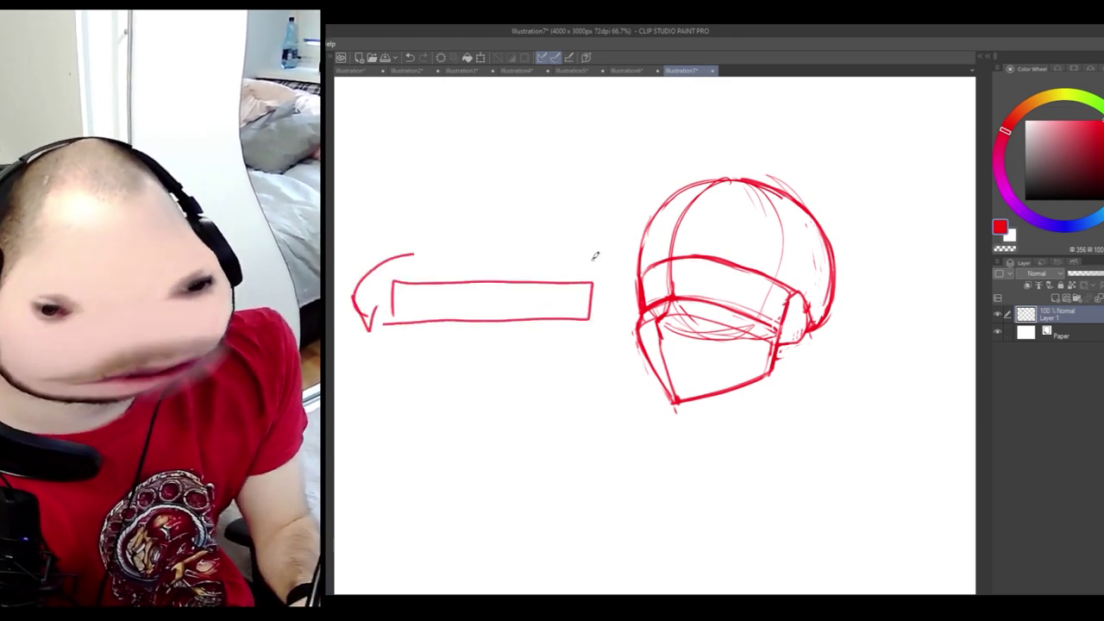
pyautogui.moveTo(580, 256); pyautogui.dragTo(618, 302)
pyautogui.moveTo(604, 301); pyautogui.dragTo(615, 315)
# - Draw the same strip bent into an arch below the flat one, with a centre mark and a curved guide along it
pyautogui.moveTo(402, 421)
pyautogui.mouseDown()
pyautogui.moveTo(506, 370)
pyautogui.moveTo(580, 411)
pyautogui.mouseUp()
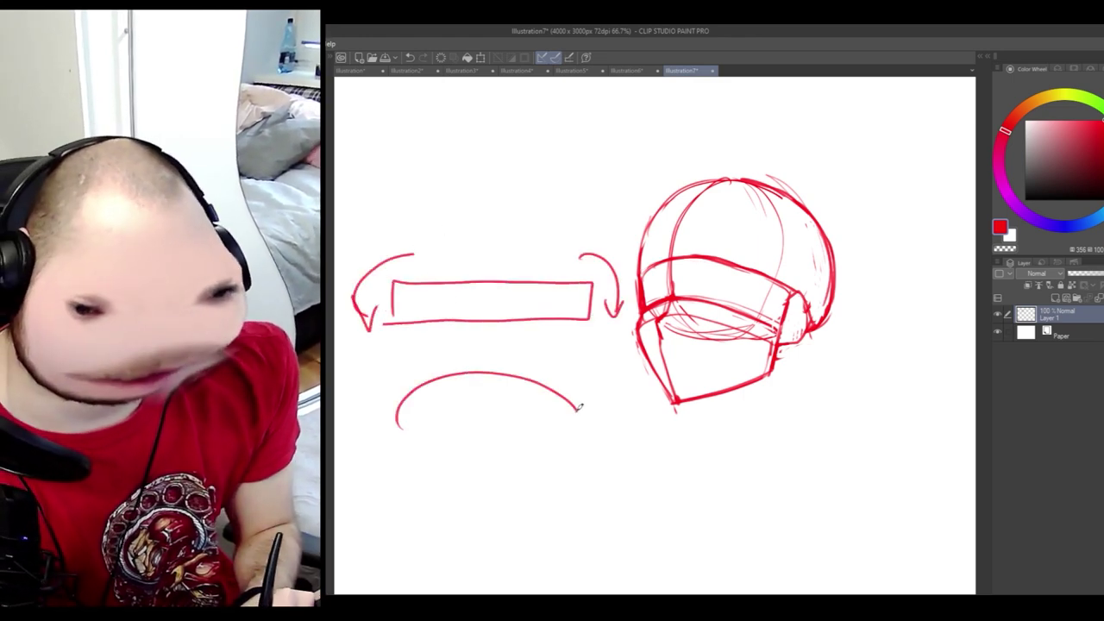
pyautogui.moveTo(400, 442); pyautogui.dragTo(574, 431)
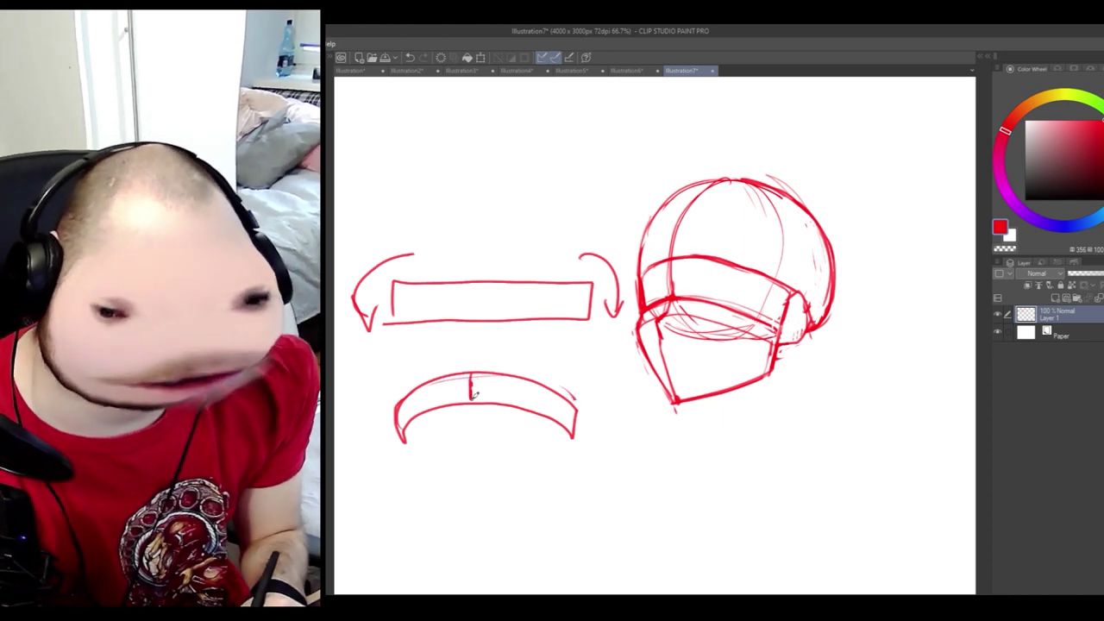
pyautogui.moveTo(400, 423); pyautogui.dragTo(578, 412)
pyautogui.moveTo(499, 380); pyautogui.dragTo(563, 402)
# - Draw a curved strip beneath the head, turned to the same three-quarter angle as the eye band
pyautogui.moveTo(641, 295)
pyautogui.mouseDown()
pyautogui.moveTo(750, 271)
pyautogui.moveTo(790, 304)
pyautogui.mouseUp()
pyautogui.hotkey('ctrl', 'z')
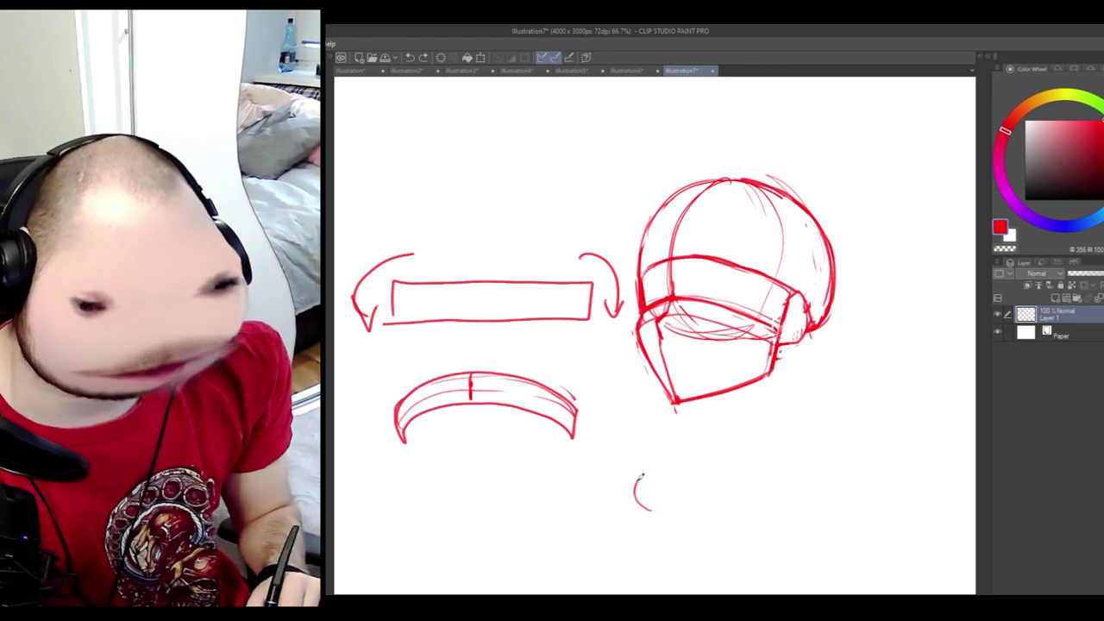
pyautogui.moveTo(644, 475)
pyautogui.mouseDown()
pyautogui.moveTo(698, 461)
pyautogui.moveTo(806, 496)
pyautogui.moveTo(790, 525)
pyautogui.moveTo(731, 502)
pyautogui.moveTo(643, 511)
pyautogui.mouseUp()
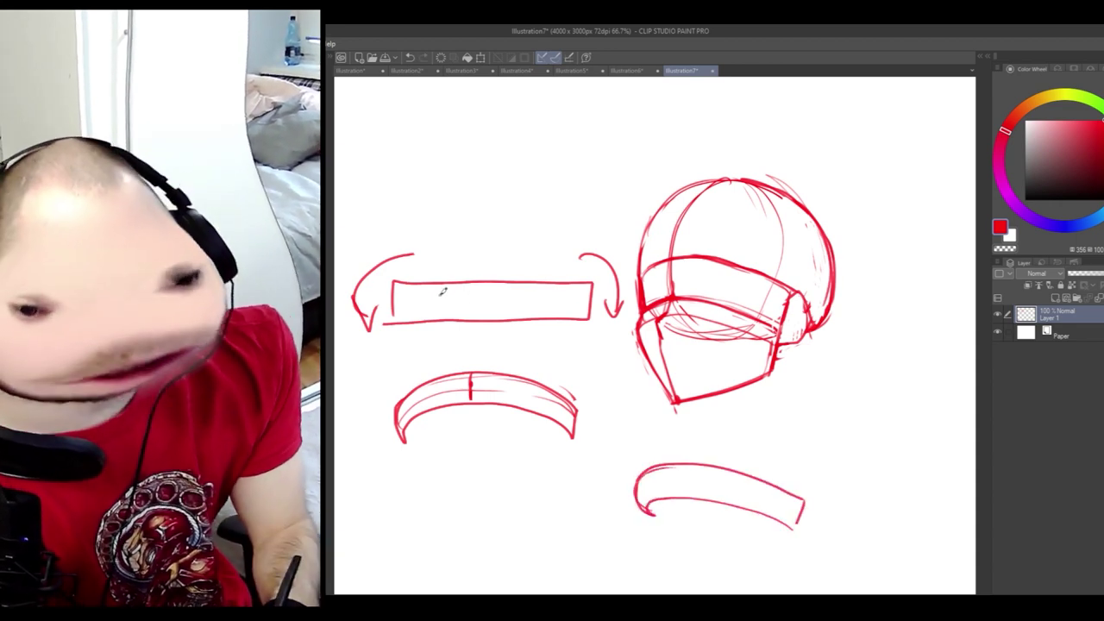
# - Draw a pair of oval eyes on the flat strip and a matching pair on the arched strip
pyautogui.moveTo(443, 292)
pyautogui.mouseDown()
pyautogui.moveTo(455, 298)
pyautogui.moveTo(443, 286)
pyautogui.mouseUp()
pyautogui.moveTo(538, 285)
pyautogui.mouseDown()
pyautogui.moveTo(531, 315)
pyautogui.moveTo(544, 289)
pyautogui.mouseUp()
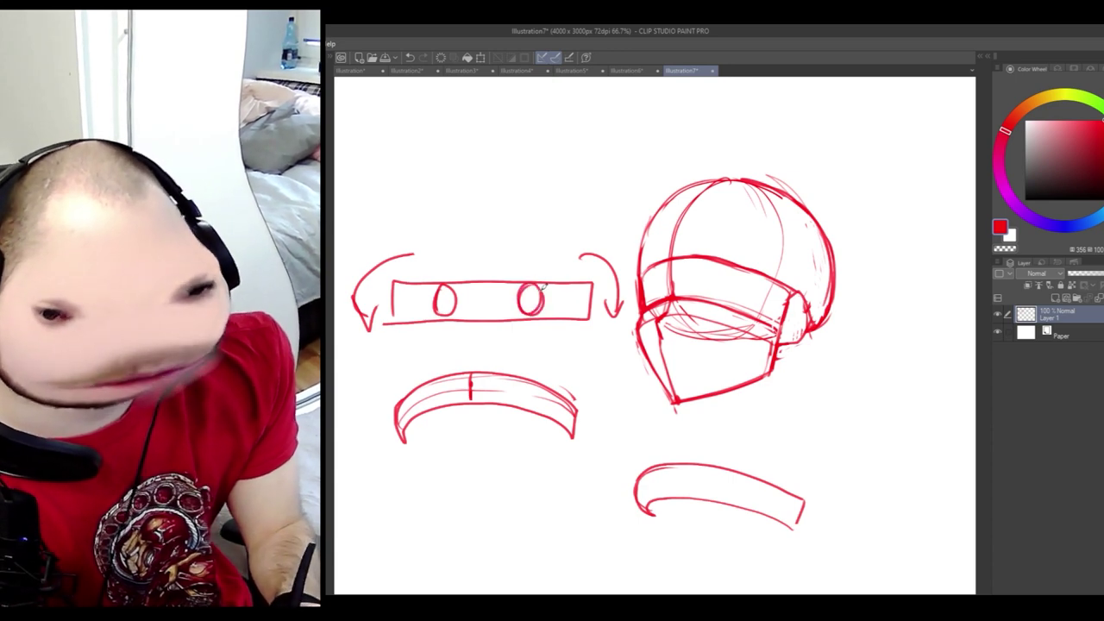
pyautogui.moveTo(436, 382)
pyautogui.mouseDown()
pyautogui.moveTo(429, 404)
pyautogui.moveTo(440, 386)
pyautogui.mouseUp()
pyautogui.moveTo(528, 379); pyautogui.dragTo(518, 404)
# - Add a centre mark, a wide near eye and a narrow far eye to the three-quarter strip beneath the head
pyautogui.moveTo(675, 481)
pyautogui.mouseDown()
pyautogui.moveTo(659, 506)
pyautogui.moveTo(726, 465)
pyautogui.moveTo(750, 489)
pyautogui.moveTo(732, 468)
pyautogui.mouseUp()
pyautogui.hotkey('ctrl', 'z')
pyautogui.hotkey('ctrl', 'z')
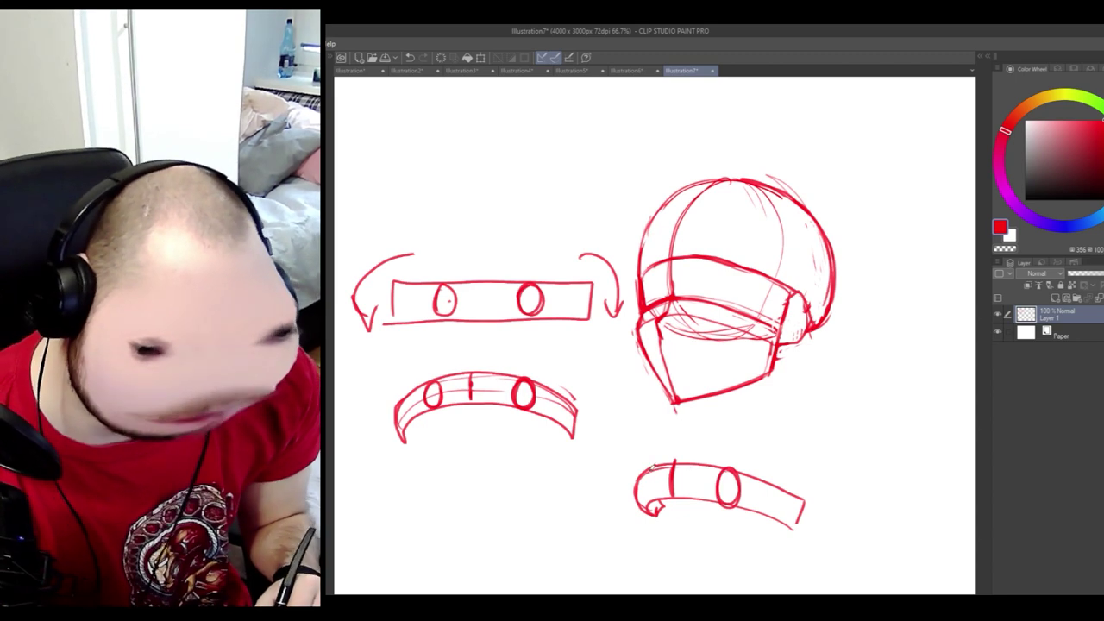
pyautogui.moveTo(653, 469)
pyautogui.mouseDown()
pyautogui.moveTo(648, 498)
pyautogui.moveTo(645, 480)
pyautogui.mouseUp()
pyautogui.hotkey('ctrl', 'z')
pyautogui.hotkey('ctrl', 'z')
pyautogui.hotkey('ctrl', 'z')
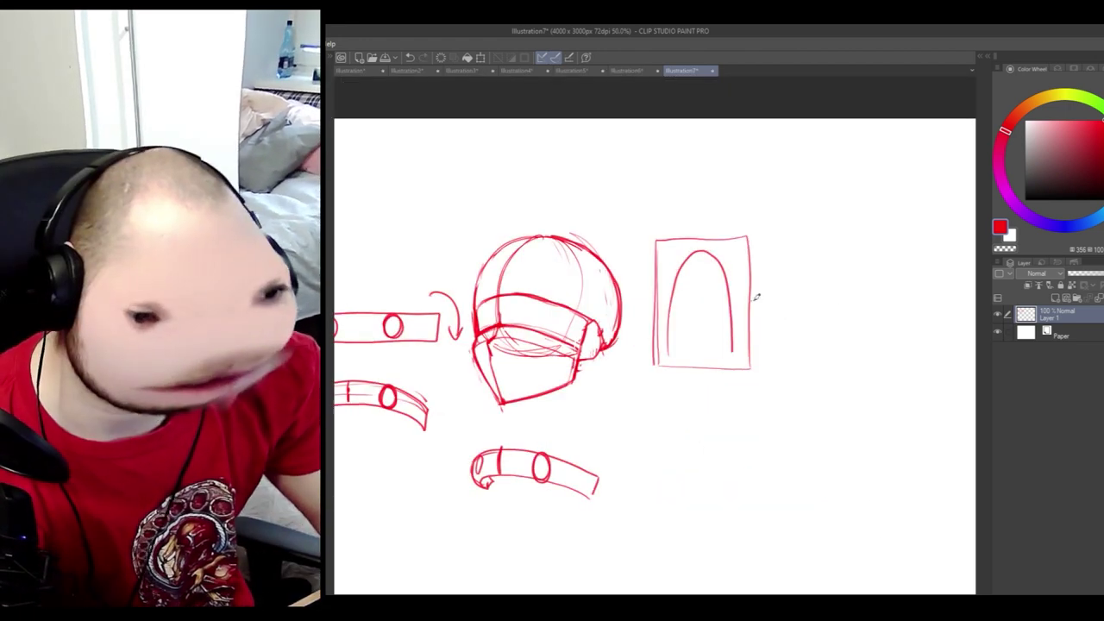
# - Draw a rectangular plane turned in perspective beside the front-facing one, with the arch foreshortened inside it
pyautogui.scroll(1, 755, 297)
pyautogui.moveTo(729, 220)
pyautogui.mouseDown()
pyautogui.moveTo(717, 393)
pyautogui.moveTo(775, 183)
pyautogui.moveTo(831, 150)
pyautogui.moveTo(791, 450)
pyautogui.mouseUp()
pyautogui.moveTo(718, 395); pyautogui.dragTo(791, 450)
pyautogui.moveTo(724, 385); pyautogui.dragTo(759, 221)
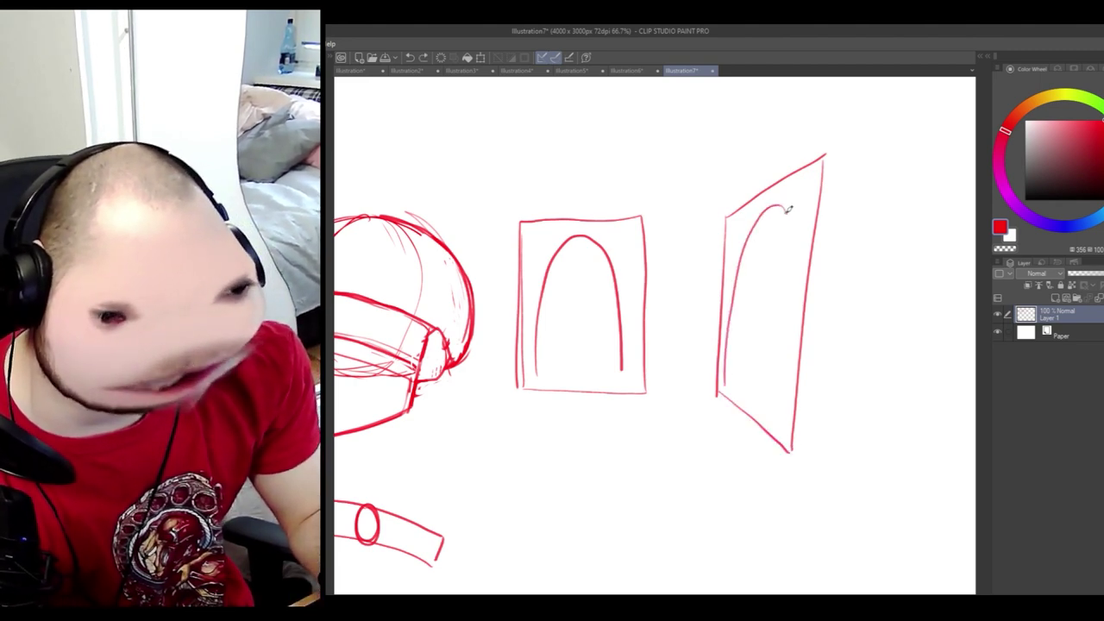
pyautogui.moveTo(786, 212); pyautogui.dragTo(794, 244)
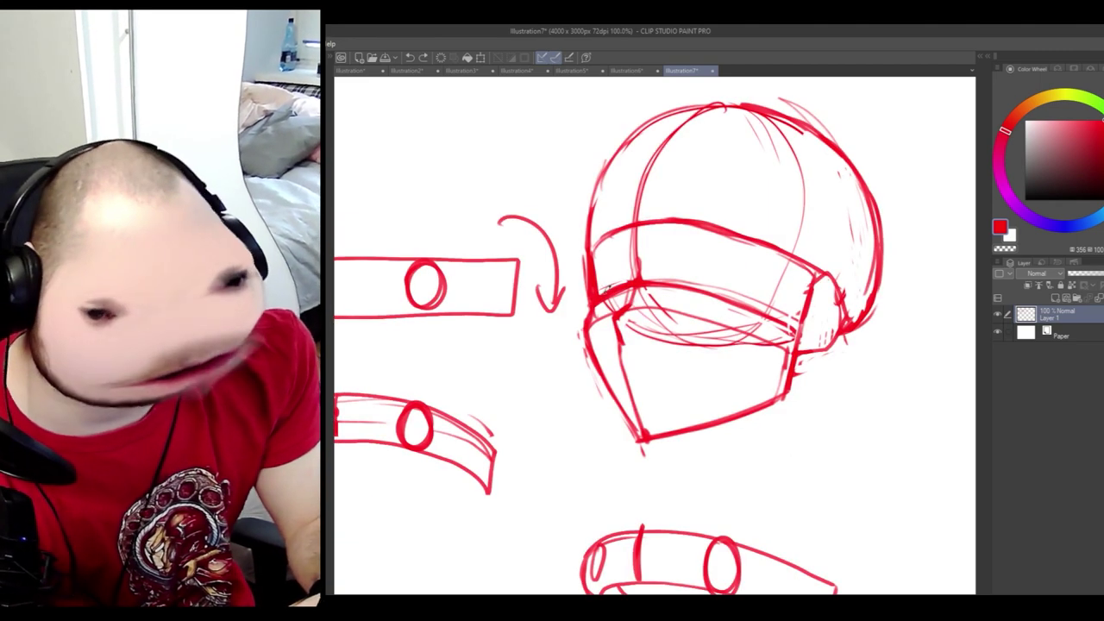
# - Draw a narrow far eye and a wider near eye inside the head's curved eye band
pyautogui.moveTo(605, 285)
pyautogui.mouseDown()
pyautogui.moveTo(614, 231)
pyautogui.moveTo(627, 245)
pyautogui.moveTo(614, 234)
pyautogui.moveTo(604, 284)
pyautogui.mouseUp()
pyautogui.hotkey('ctrl', 'z')
pyautogui.moveTo(704, 242); pyautogui.dragTo(692, 281)
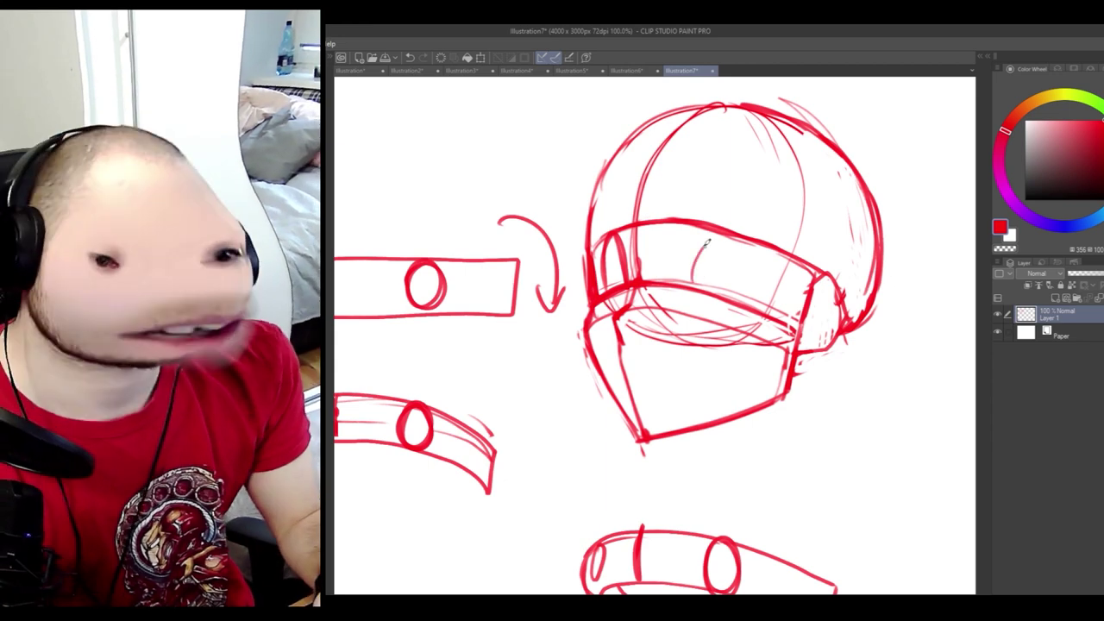
pyautogui.moveTo(759, 246)
pyautogui.mouseDown()
pyautogui.moveTo(762, 286)
pyautogui.moveTo(726, 231)
pyautogui.moveTo(700, 276)
pyautogui.mouseUp()
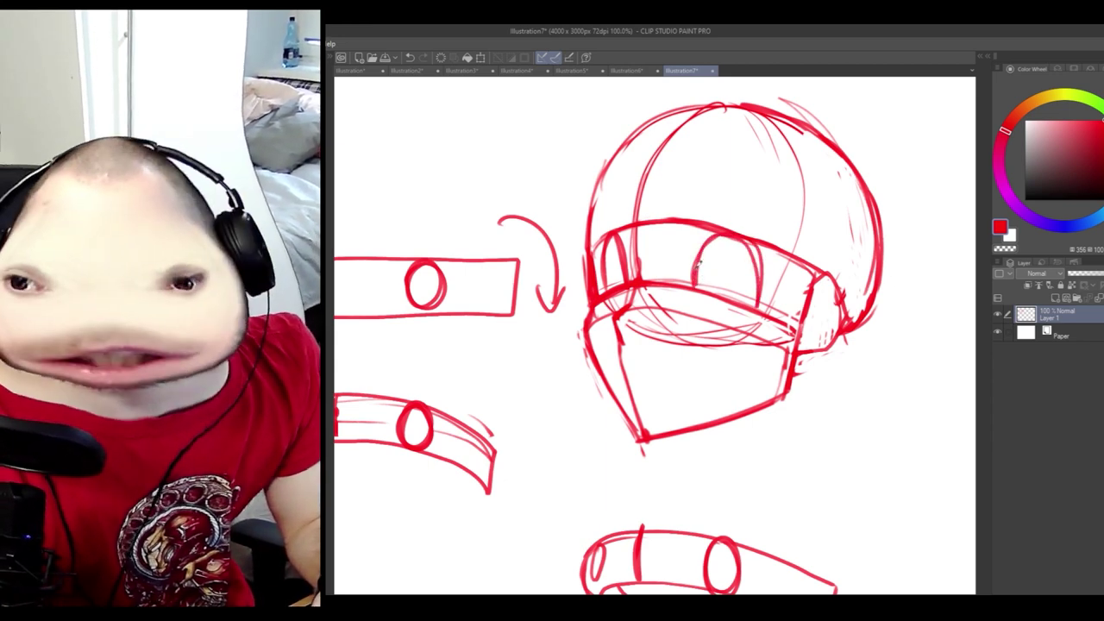
pyautogui.moveTo(699, 265); pyautogui.dragTo(718, 240)
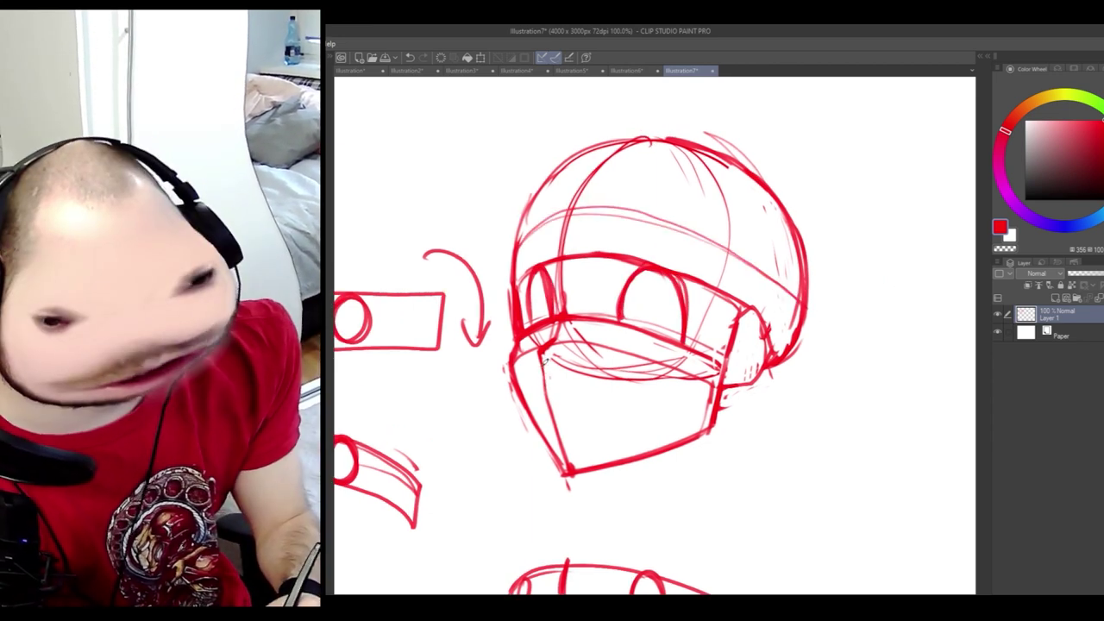
# - Reinforce the curved guides on the face and forehead and draw a slanted eyebrow above each eye
pyautogui.moveTo(544, 358); pyautogui.dragTo(566, 454)
pyautogui.moveTo(518, 247)
pyautogui.mouseDown()
pyautogui.moveTo(568, 208)
pyautogui.moveTo(656, 209)
pyautogui.moveTo(734, 242)
pyautogui.moveTo(824, 312)
pyautogui.mouseUp()
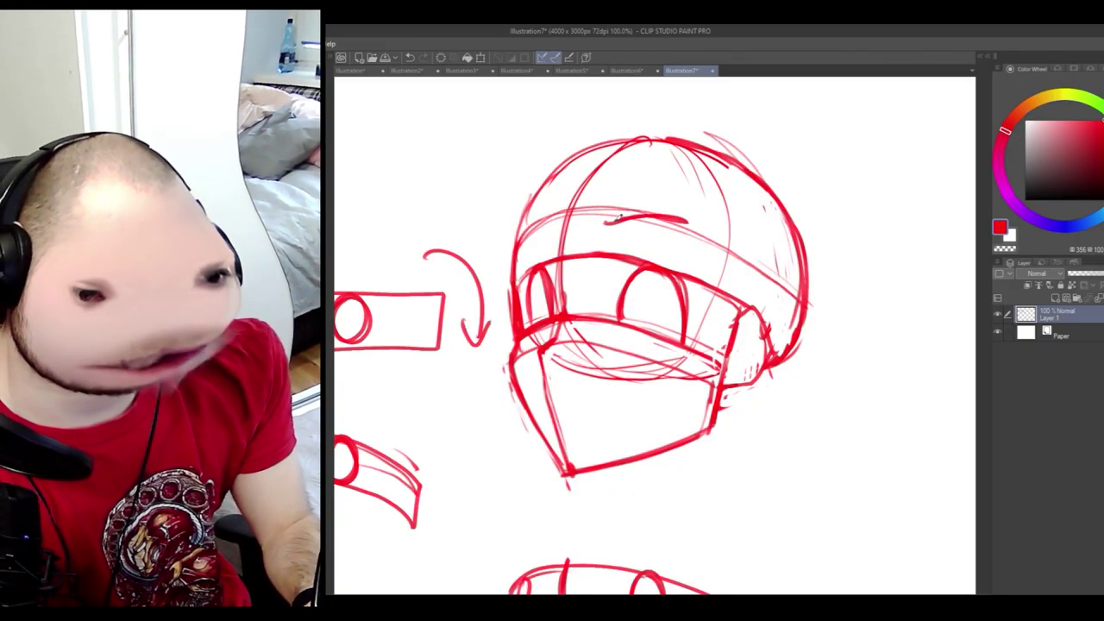
pyautogui.moveTo(609, 240); pyautogui.dragTo(677, 231)
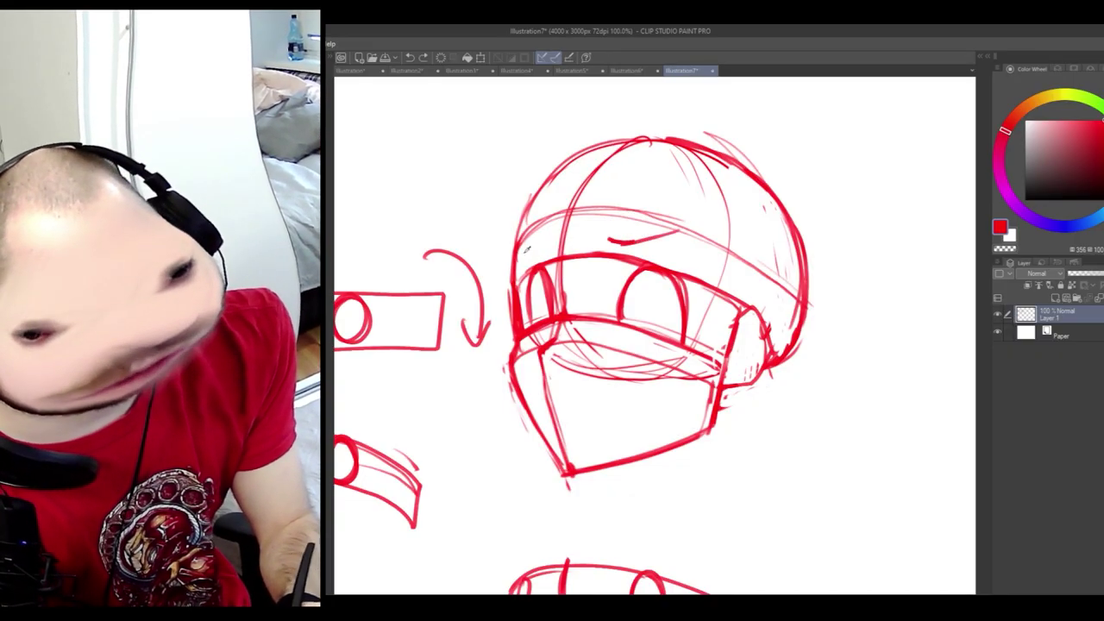
pyautogui.moveTo(521, 248); pyautogui.dragTo(544, 247)
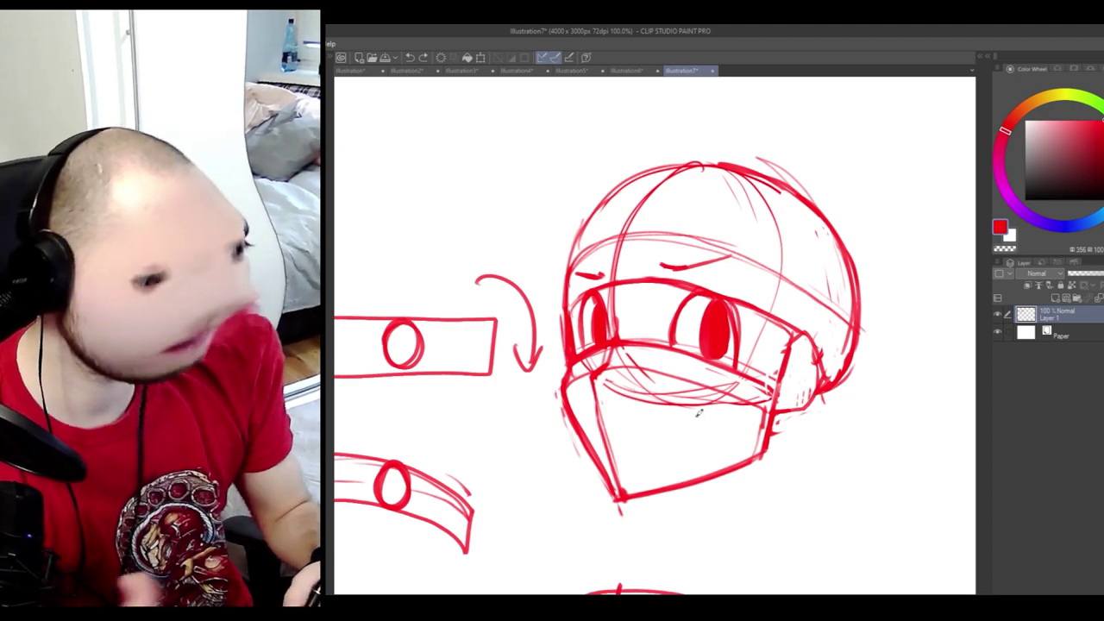
# - Lasso the cranium above the eyes and scale it up slightly
pyautogui.scroll(-4, 786, 318)
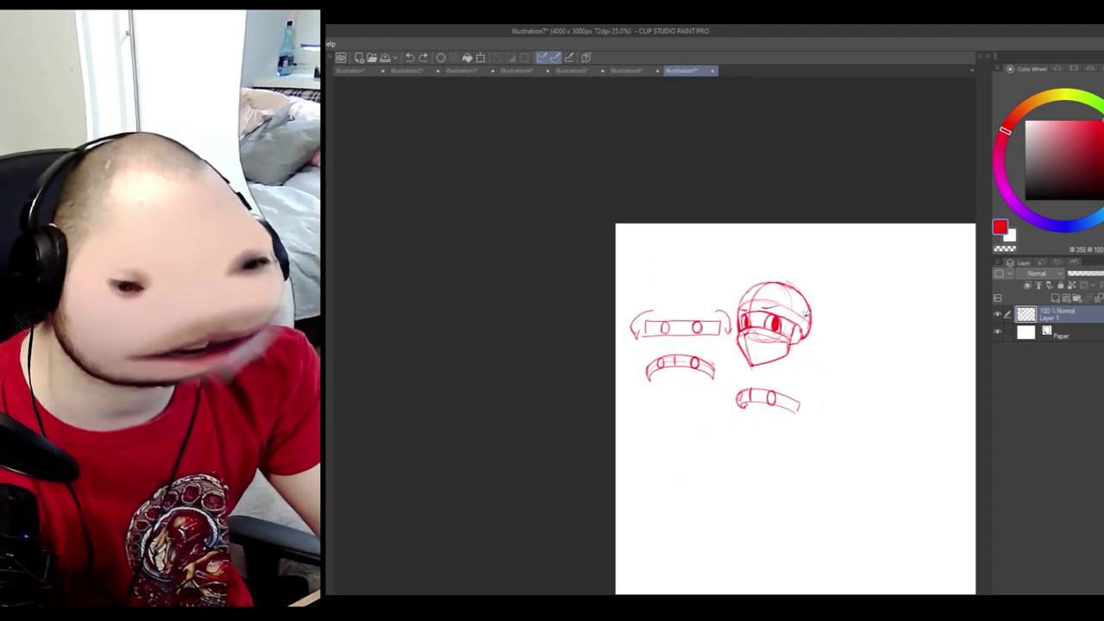
pyautogui.scroll(2, 898, 359)
pyautogui.scroll(-1, 748, 273)
pyautogui.scroll(2, 669, 276)
pyautogui.moveTo(694, 273)
pyautogui.mouseDown()
pyautogui.moveTo(649, 121)
pyautogui.moveTo(826, 190)
pyautogui.moveTo(774, 317)
pyautogui.moveTo(703, 259)
pyautogui.mouseUp()
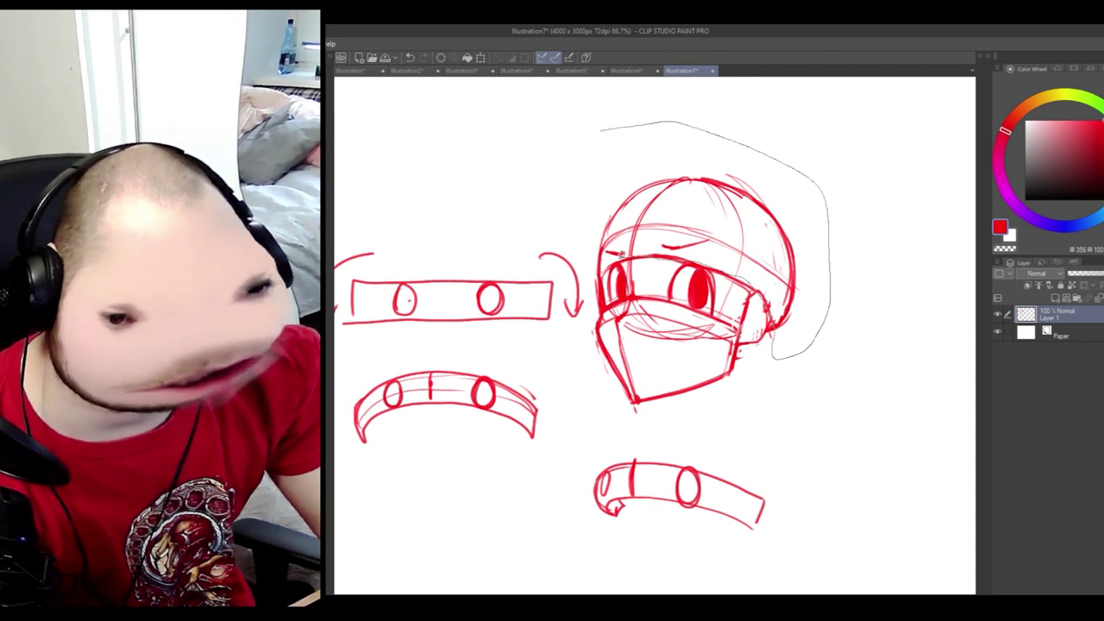
pyautogui.hotkey('ctrl', 't')
pyautogui.moveTo(825, 119); pyautogui.dragTo(837, 111)
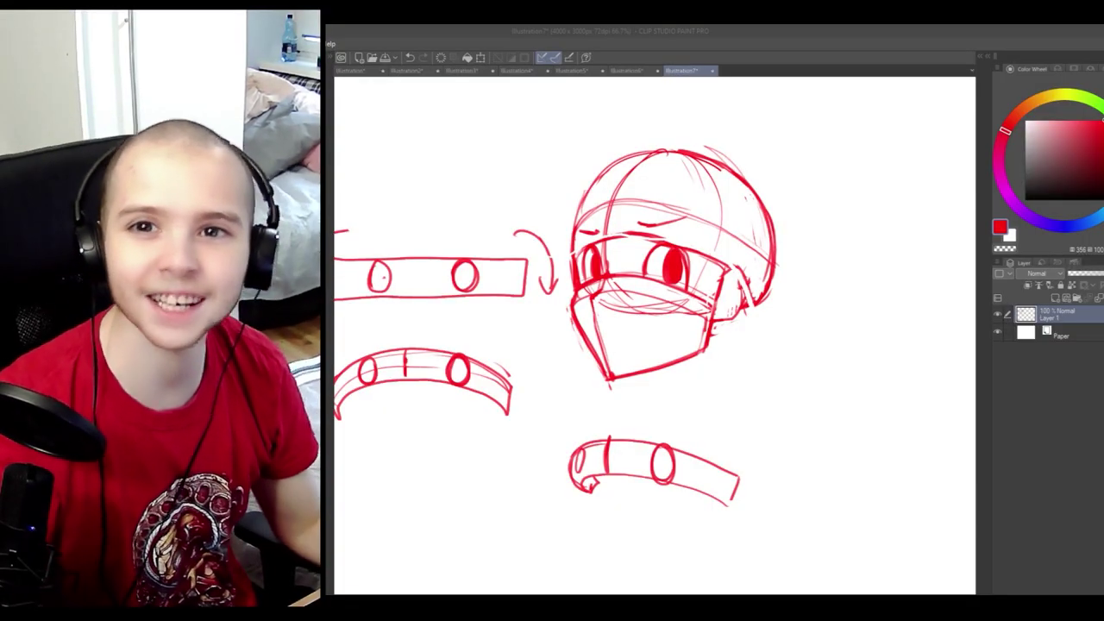
# - Draw a new construction circle in the empty space beside the finished head
pyautogui.click(711, 29)
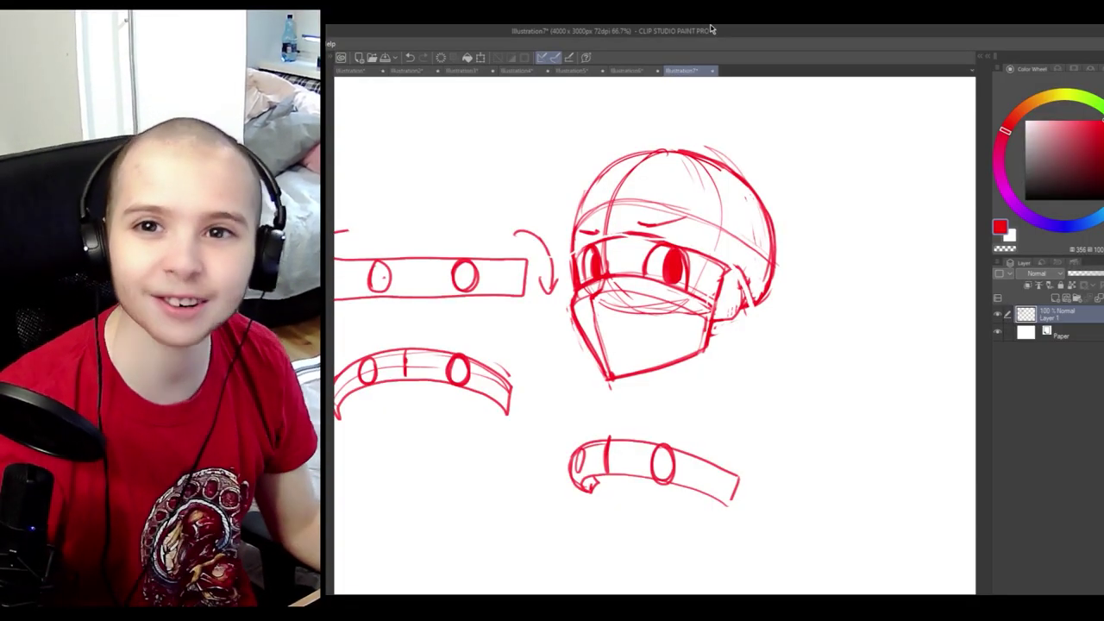
pyautogui.moveTo(695, 341)
pyautogui.mouseDown()
pyautogui.moveTo(654, 268)
pyautogui.moveTo(833, 293)
pyautogui.moveTo(749, 367)
pyautogui.moveTo(820, 227)
pyautogui.moveTo(764, 345)
pyautogui.moveTo(653, 263)
pyautogui.moveTo(700, 202)
pyautogui.mouseUp()
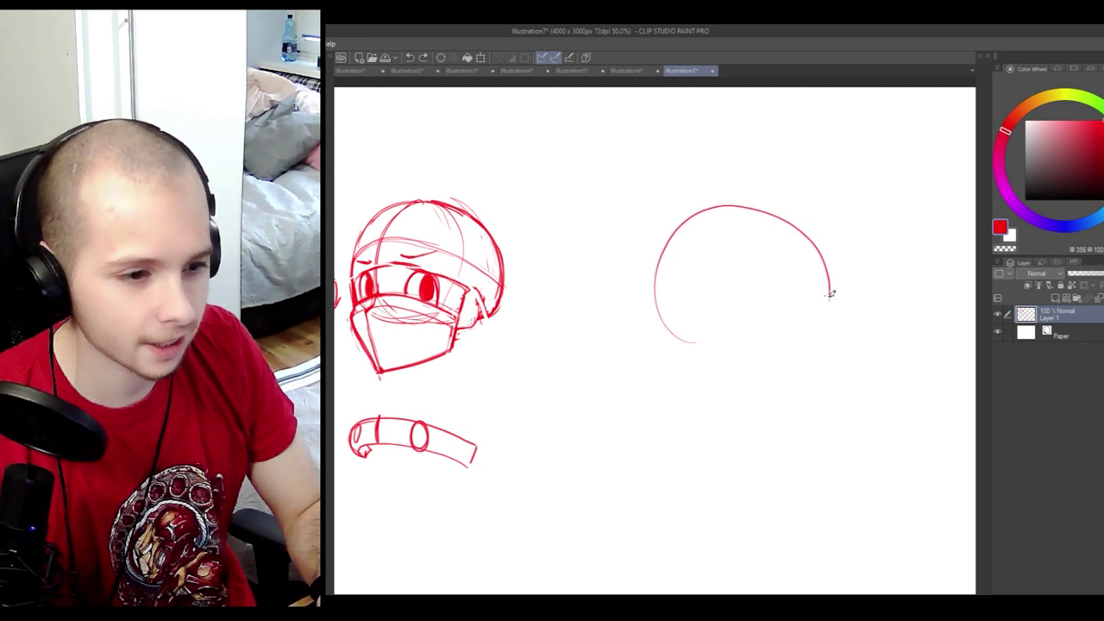
pyautogui.hotkey('ctrl', 'z')
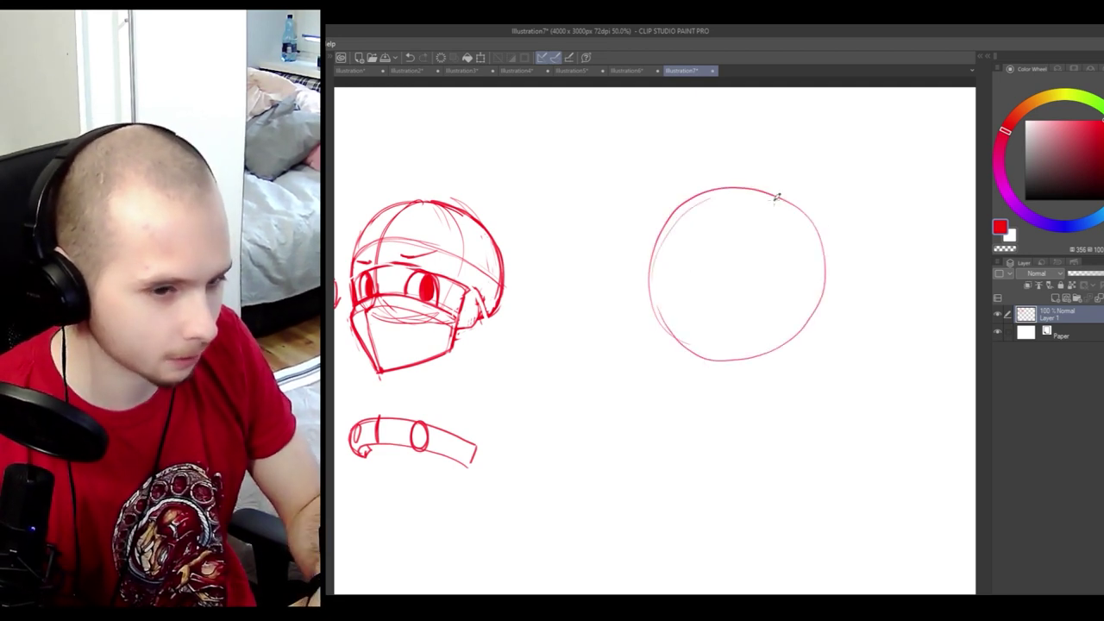
pyautogui.moveTo(816, 230)
pyautogui.mouseDown()
pyautogui.moveTo(810, 316)
pyautogui.moveTo(770, 359)
pyautogui.mouseUp()
pyautogui.moveTo(827, 289); pyautogui.dragTo(782, 200)
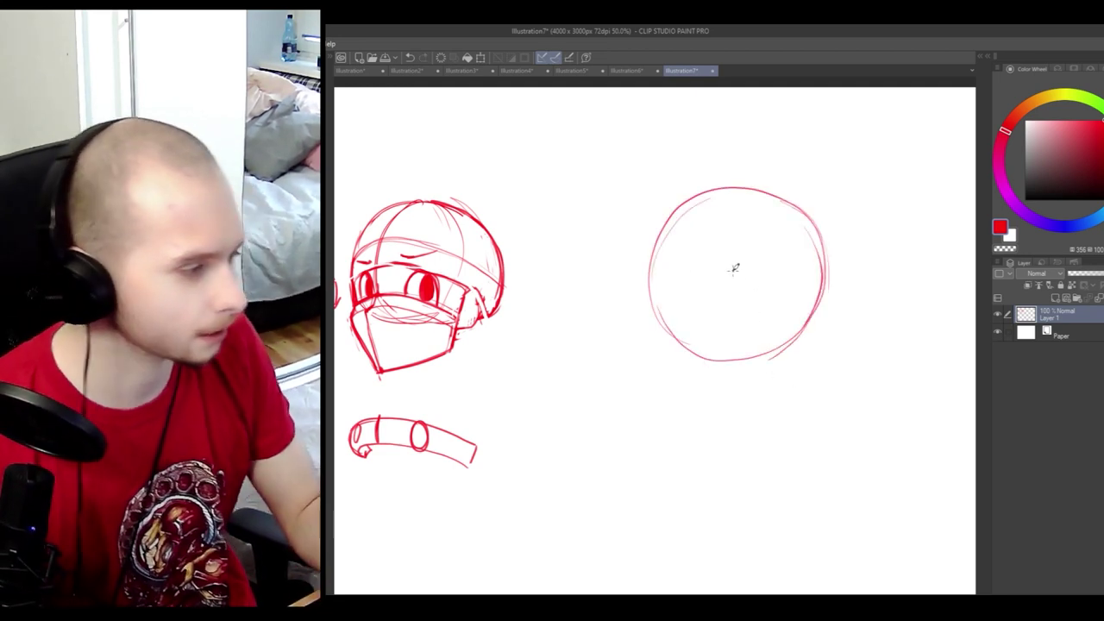
pyautogui.moveTo(663, 376)
pyautogui.mouseDown()
pyautogui.moveTo(671, 366)
pyautogui.moveTo(587, 429)
pyautogui.mouseUp()
pyautogui.moveTo(611, 401); pyautogui.dragTo(632, 411)
pyautogui.hotkey('ctrl', 'z')
pyautogui.hotkey('ctrl', 'z')
pyautogui.hotkey('ctrl', 'z')
pyautogui.moveTo(637, 228); pyautogui.dragTo(671, 396)
pyautogui.moveTo(670, 404); pyautogui.dragTo(770, 472)
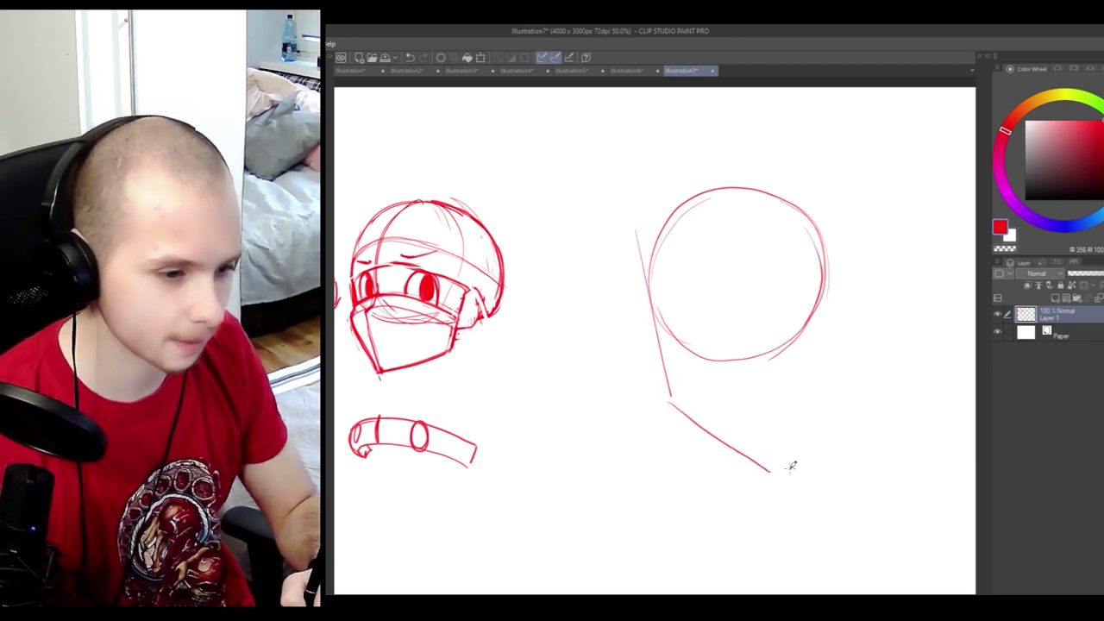
pyautogui.moveTo(782, 474); pyautogui.dragTo(777, 453)
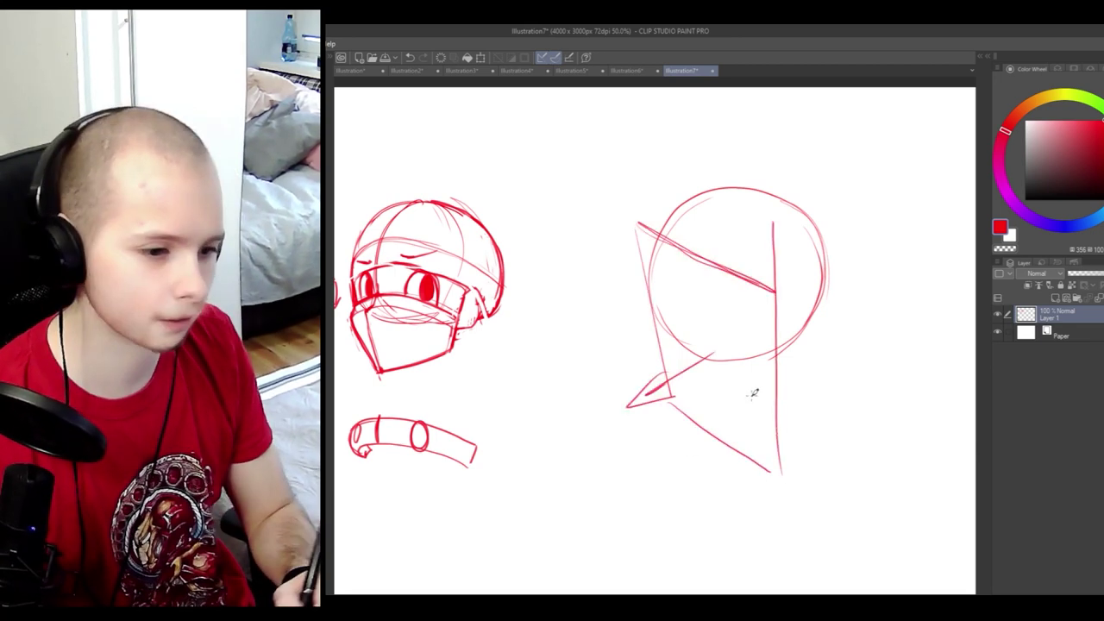
pyautogui.hotkey('ctrl', 'z')
pyautogui.hotkey('ctrl', 'z')
pyautogui.hotkey('ctrl', 'z')
pyautogui.hotkey('ctrl', 'z')
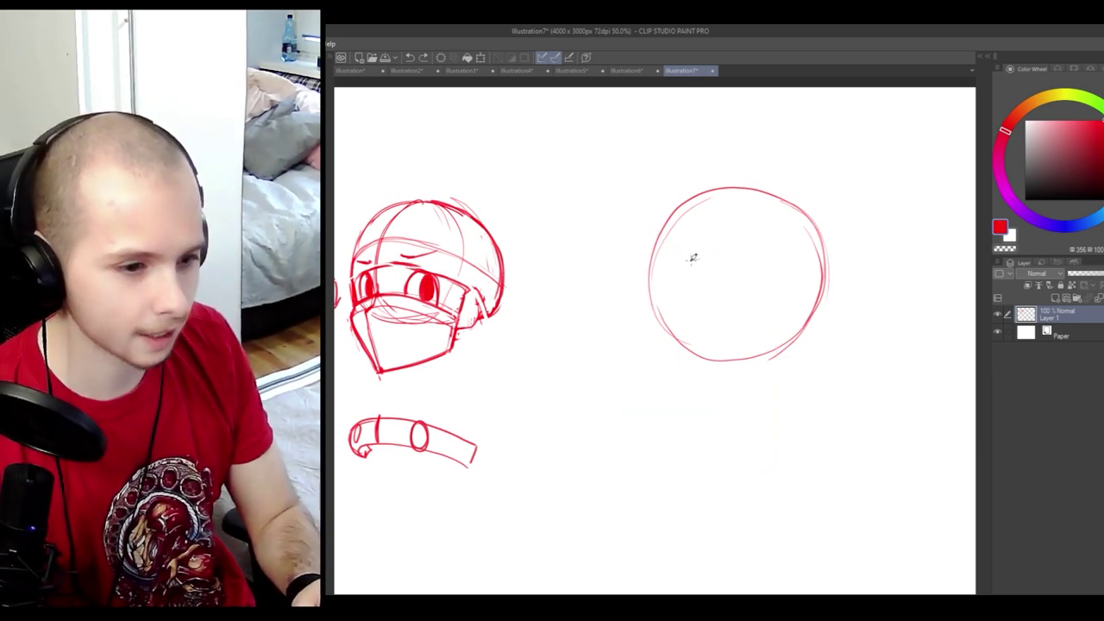
# - Draw curved eye-level guides around the new circle and a vertical centre line turned toward the far side
pyautogui.moveTo(693, 257)
pyautogui.mouseDown()
pyautogui.moveTo(679, 312)
pyautogui.moveTo(730, 315)
pyautogui.moveTo(658, 305)
pyautogui.moveTo(741, 320)
pyautogui.moveTo(794, 300)
pyautogui.mouseUp()
pyautogui.hotkey('ctrl', 'z')
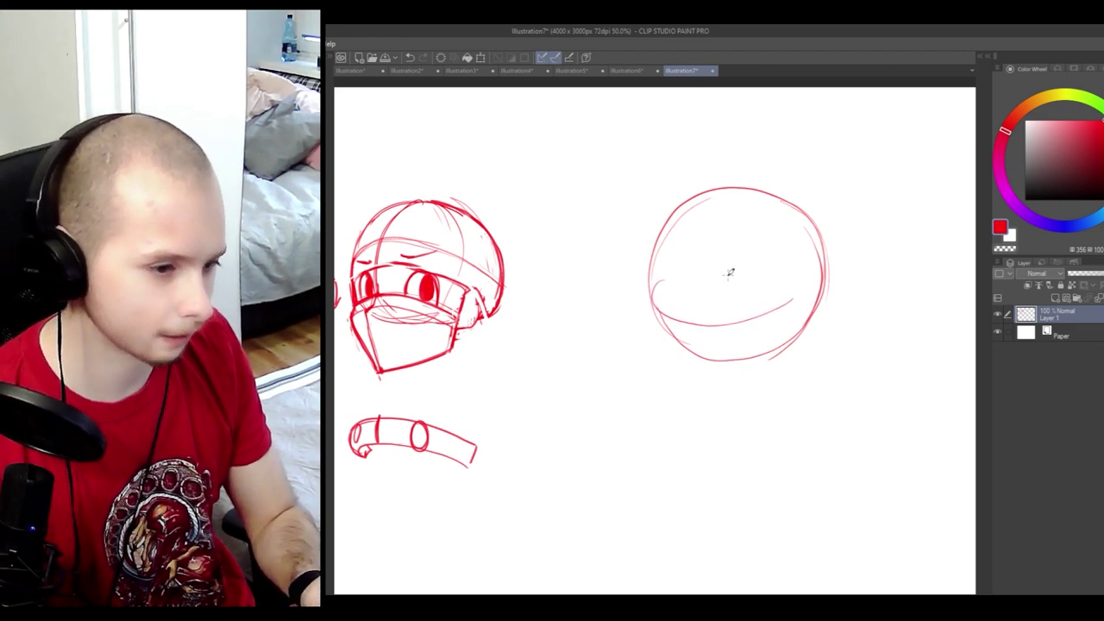
pyautogui.hotkey('ctrl', 'z')
pyautogui.moveTo(664, 272)
pyautogui.mouseDown()
pyautogui.moveTo(710, 322)
pyautogui.moveTo(793, 310)
pyautogui.mouseUp()
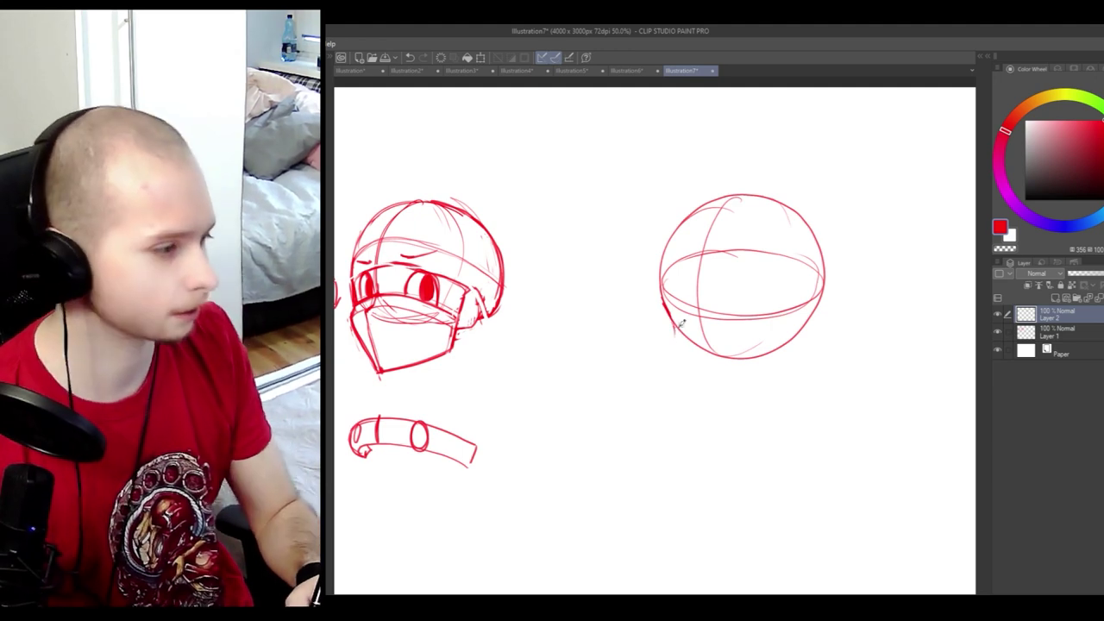
# - Draw the far cheek line down from the circle to a pointed chin and the jawline back from it
pyautogui.moveTo(675, 335)
pyautogui.mouseDown()
pyautogui.moveTo(677, 374)
pyautogui.moveTo(710, 413)
pyautogui.mouseUp()
pyautogui.moveTo(549, 473); pyautogui.dragTo(584, 520)
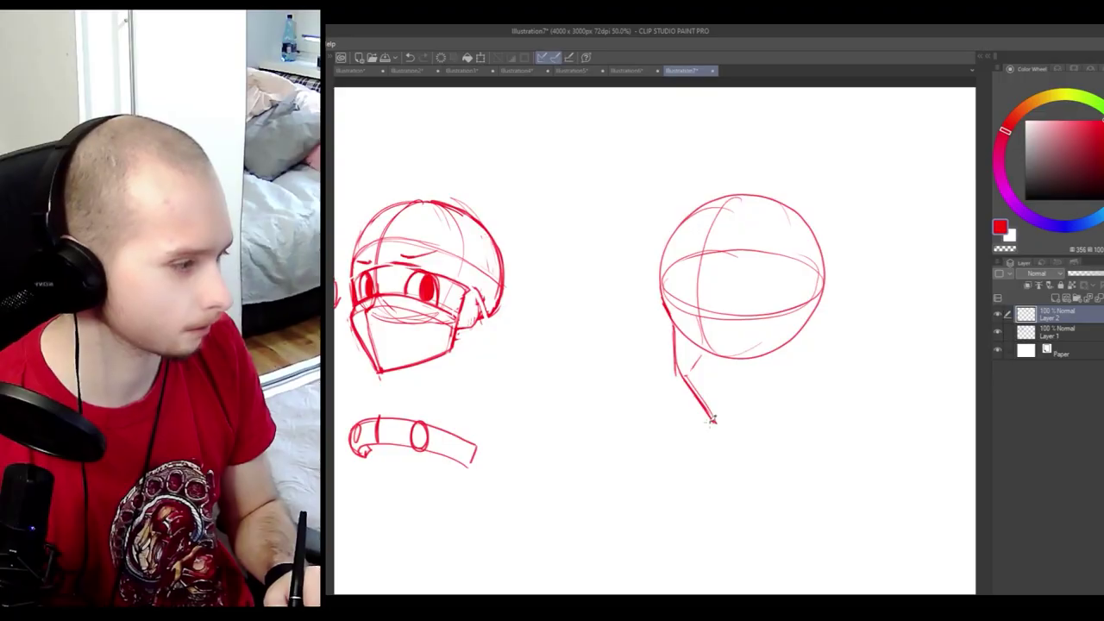
pyautogui.moveTo(714, 422); pyautogui.dragTo(807, 371)
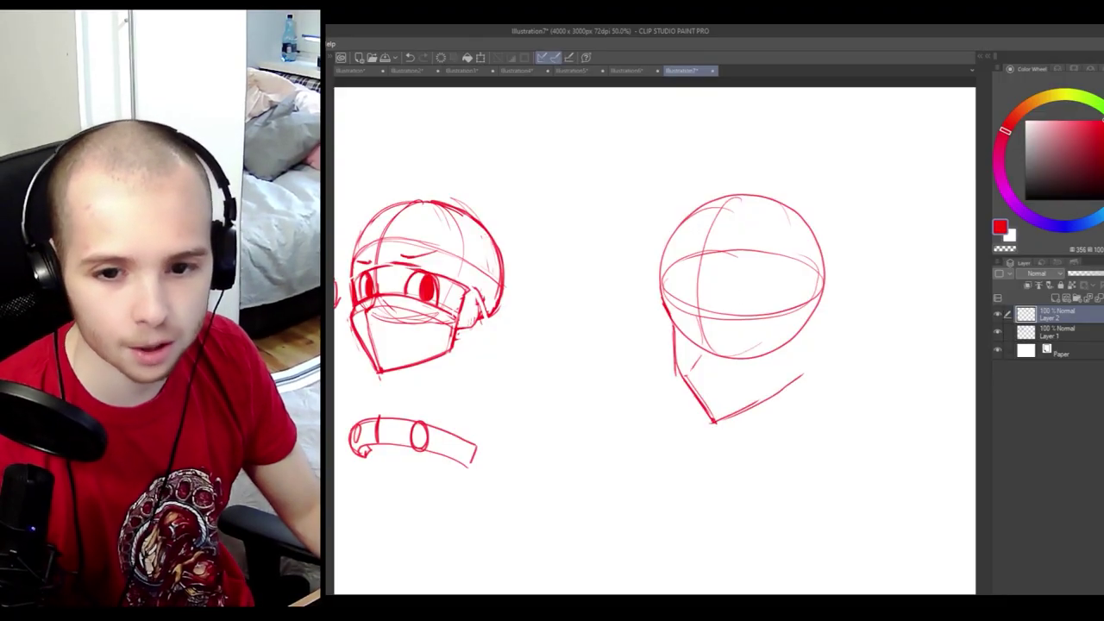
# - Lasso the second head's circle, scale it up slightly and clear the selection
pyautogui.moveTo(803, 168)
pyautogui.mouseDown()
pyautogui.moveTo(790, 354)
pyautogui.moveTo(713, 351)
pyautogui.moveTo(788, 165)
pyautogui.mouseUp()
pyautogui.hotkey('ctrl', 't')
pyautogui.moveTo(882, 115); pyautogui.dragTo(904, 99)
pyautogui.press('Return')
pyautogui.hotkey('ctrl', 'd')
# - Draw an angular ear behind the jaw at the lower back edge of the circle
pyautogui.moveTo(807, 339)
pyautogui.mouseDown()
pyautogui.moveTo(799, 377)
pyautogui.moveTo(807, 339)
pyautogui.moveTo(837, 350)
pyautogui.mouseUp()
pyautogui.moveTo(837, 350)
pyautogui.mouseDown()
pyautogui.moveTo(811, 357)
pyautogui.moveTo(822, 352)
pyautogui.moveTo(830, 324)
pyautogui.mouseUp()
pyautogui.hotkey('ctrl', 'z')
pyautogui.hotkey('ctrl', 'z')
pyautogui.moveTo(830, 324); pyautogui.dragTo(805, 361)
# - Strengthen the far side and underside of the second head's circle and add a lower curved guide reaching the ear
pyautogui.moveTo(685, 213); pyautogui.dragTo(677, 332)
pyautogui.moveTo(777, 355); pyautogui.dragTo(683, 346)
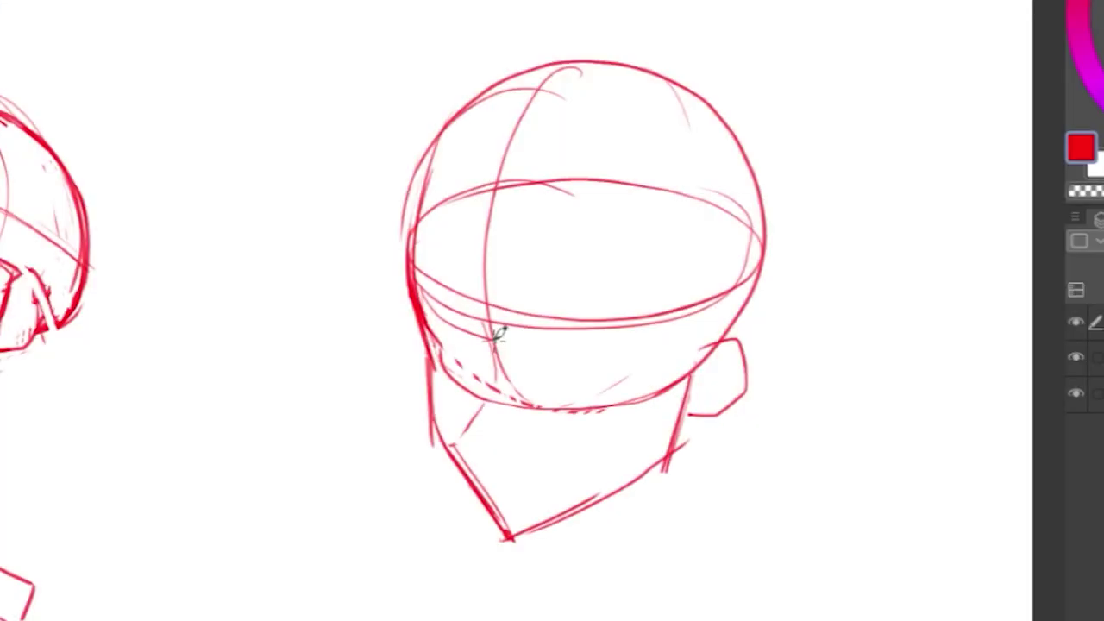
pyautogui.moveTo(498, 335)
pyautogui.mouseDown()
pyautogui.moveTo(653, 340)
pyautogui.moveTo(717, 316)
pyautogui.moveTo(686, 378)
pyautogui.mouseUp()
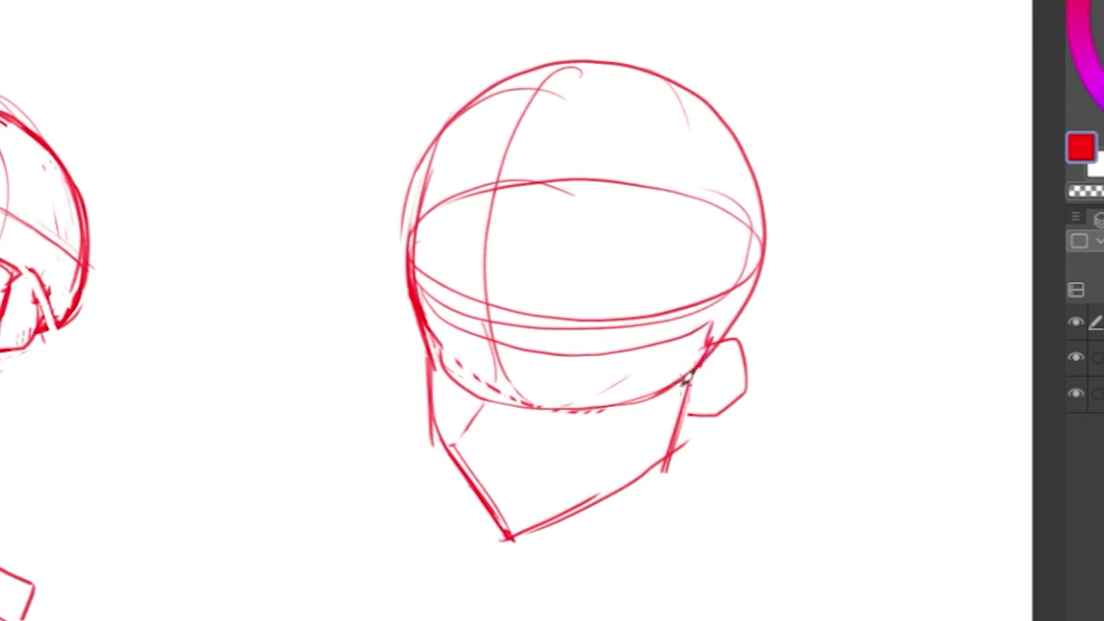
# - Draw a flat eye band with two eye circles below the second head and a downward-curved version with its wrapped eyes beneath it
pyautogui.moveTo(669, 457)
pyautogui.mouseDown()
pyautogui.moveTo(835, 447)
pyautogui.moveTo(734, 488)
pyautogui.moveTo(666, 457)
pyautogui.moveTo(716, 469)
pyautogui.moveTo(704, 457)
pyautogui.mouseUp()
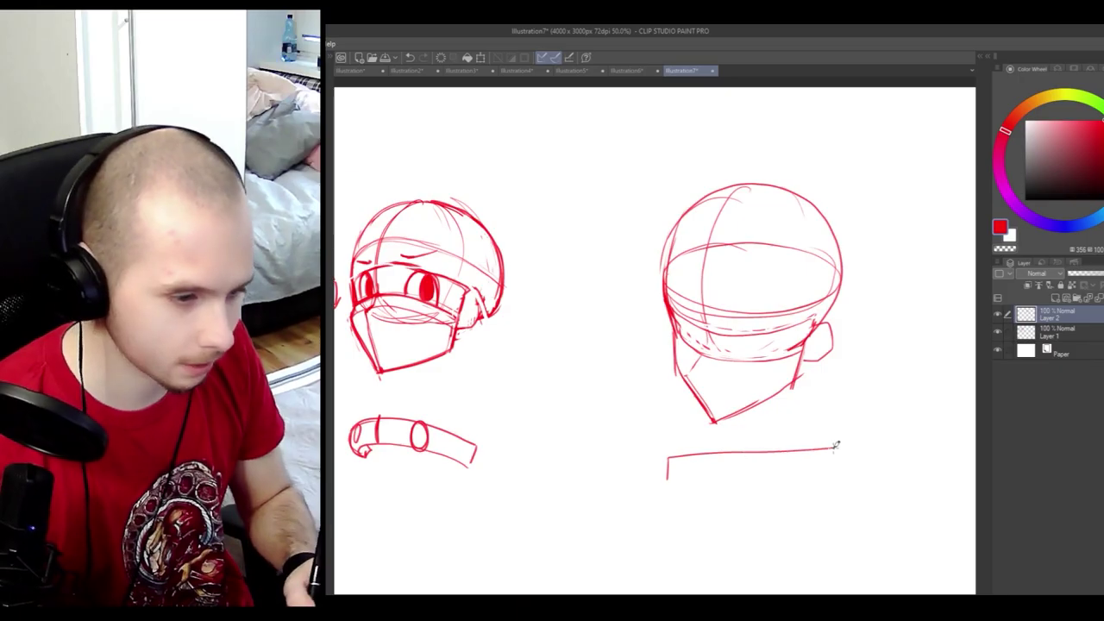
pyautogui.moveTo(775, 455)
pyautogui.mouseDown()
pyautogui.moveTo(780, 466)
pyautogui.moveTo(775, 457)
pyautogui.mouseUp()
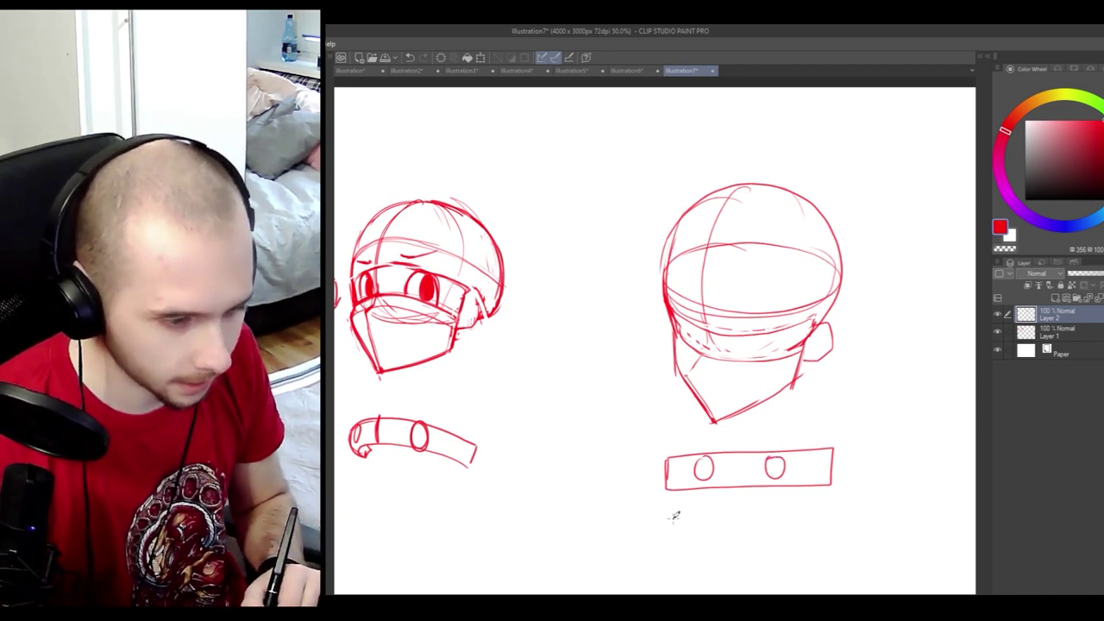
pyautogui.moveTo(675, 518)
pyautogui.mouseDown()
pyautogui.moveTo(819, 552)
pyautogui.moveTo(837, 531)
pyautogui.moveTo(828, 561)
pyautogui.mouseUp()
pyautogui.moveTo(763, 560); pyautogui.dragTo(759, 565)
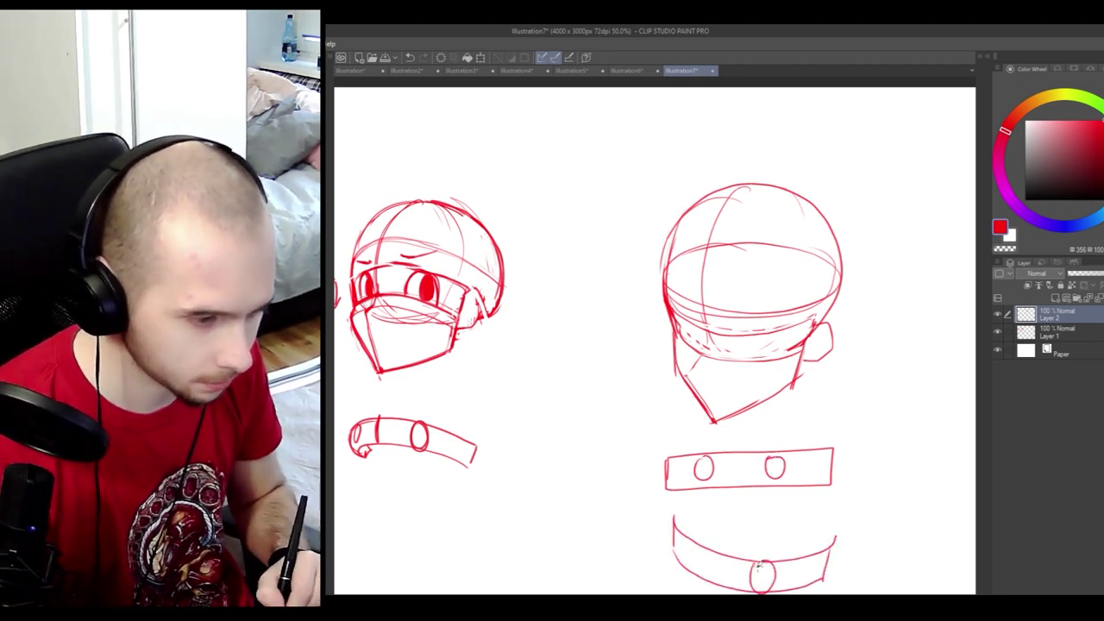
pyautogui.moveTo(688, 538); pyautogui.dragTo(687, 565)
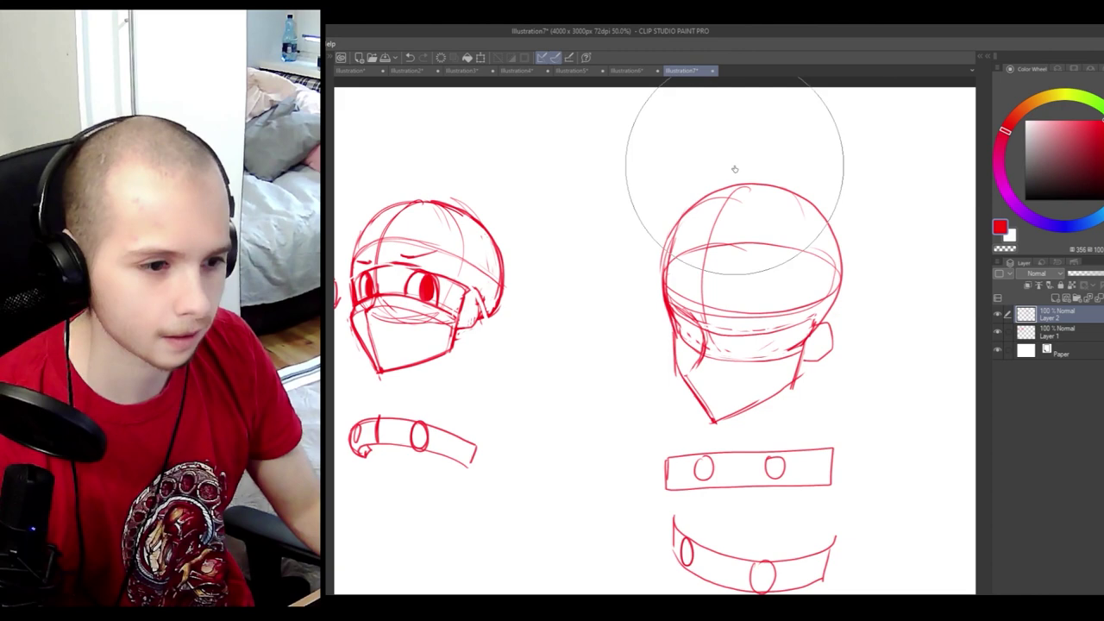
# - Nudge the top of the second head's circle slightly down with Liquify and extend the back of the skull outward towards the ear
pyautogui.moveTo(734, 168); pyautogui.dragTo(742, 182)
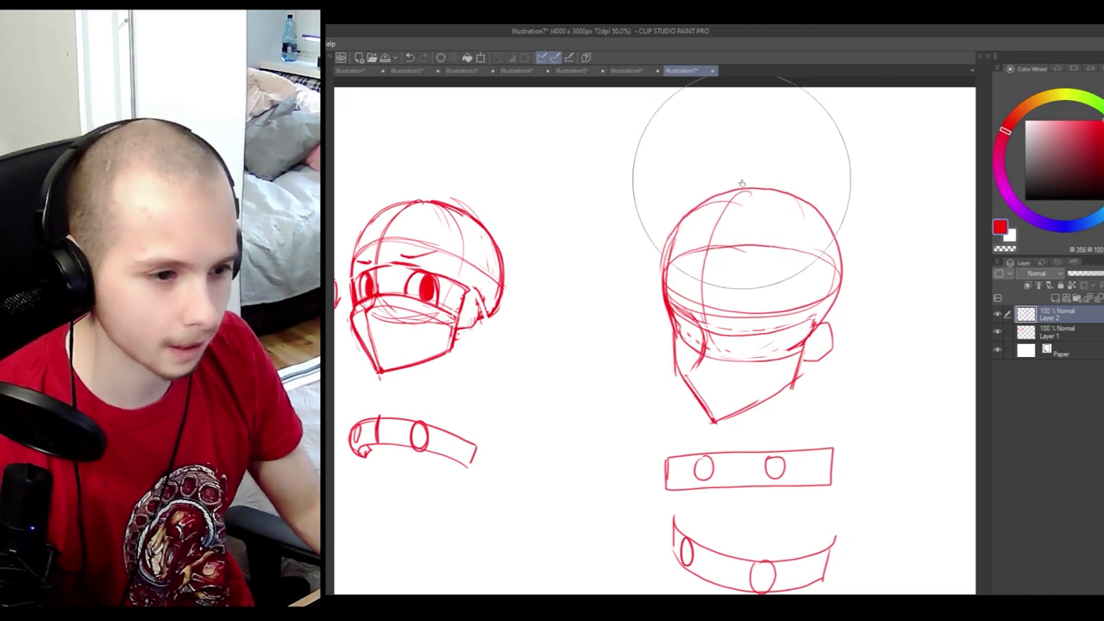
pyautogui.press('p')
pyautogui.moveTo(839, 312); pyautogui.dragTo(826, 325)
pyautogui.press('h')
pyautogui.hotkey('ctrl', 'z')
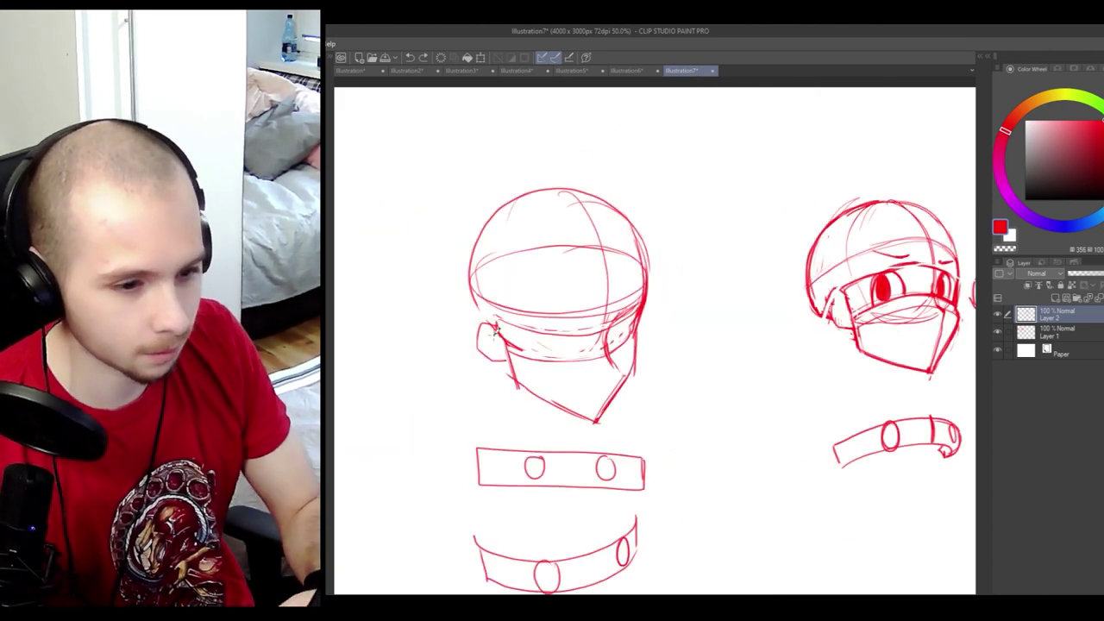
pyautogui.moveTo(477, 327); pyautogui.dragTo(470, 272)
pyautogui.press('h')
pyautogui.hotkey('ctrl', 'z')
# - Place a narrow far eye oval and a wider near eye oval on the second head's lower curved band
pyautogui.moveTo(688, 343); pyautogui.dragTo(687, 315)
pyautogui.hotkey('ctrl', 'z')
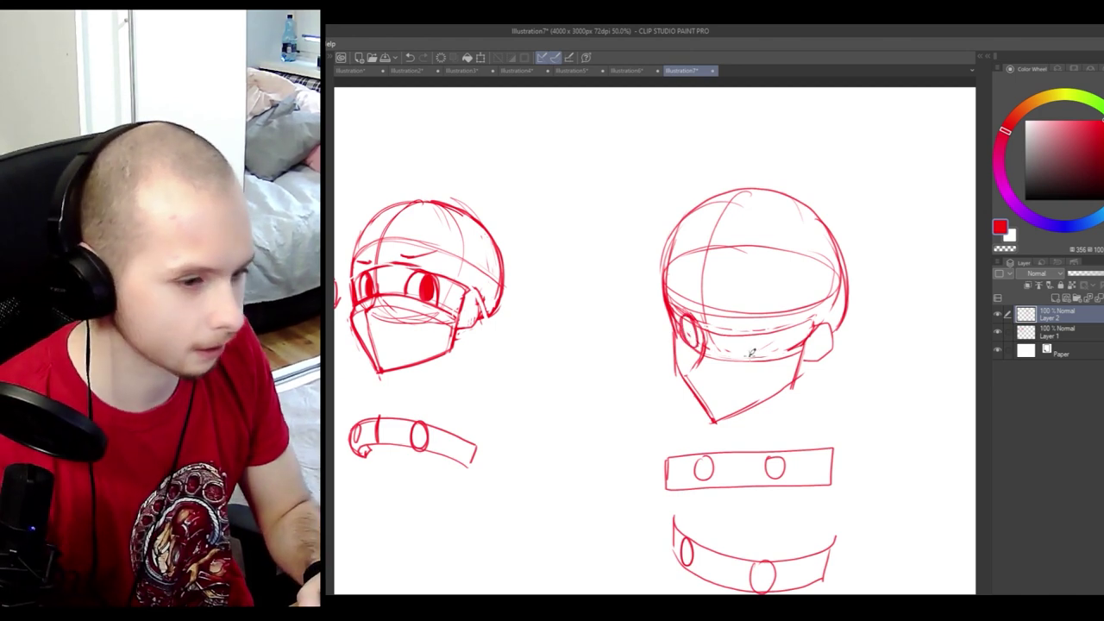
pyautogui.moveTo(751, 353); pyautogui.dragTo(747, 350)
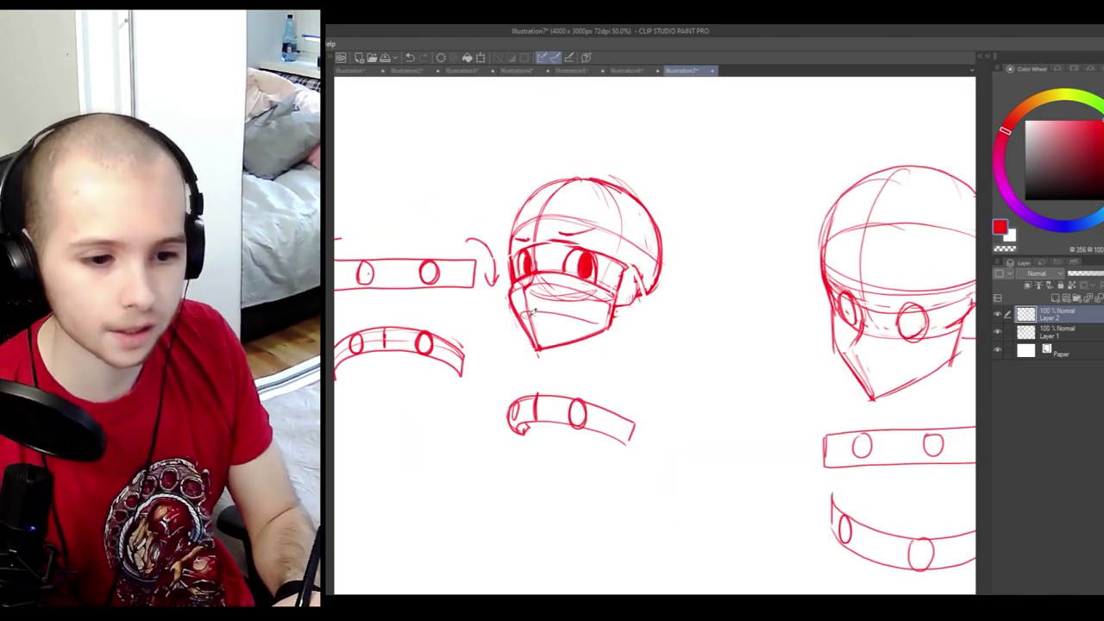
# - Sketch a curved guide line across the lower face of the first head
pyautogui.hotkey('ctrl', 'z')
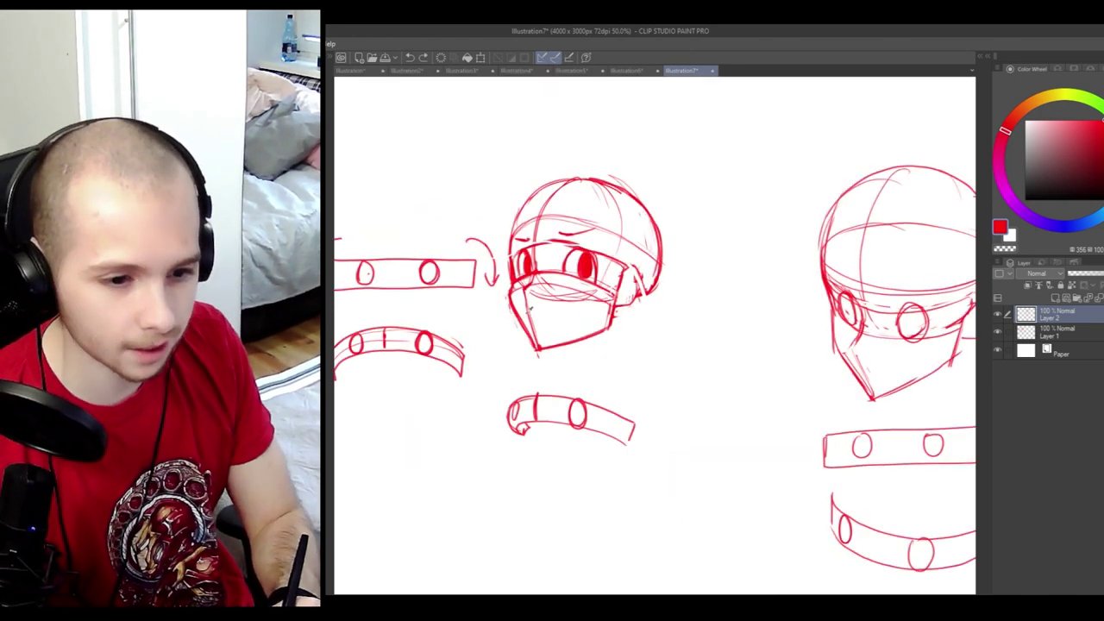
pyautogui.moveTo(521, 316); pyautogui.dragTo(583, 316)
pyautogui.moveTo(696, 261); pyautogui.dragTo(722, 377)
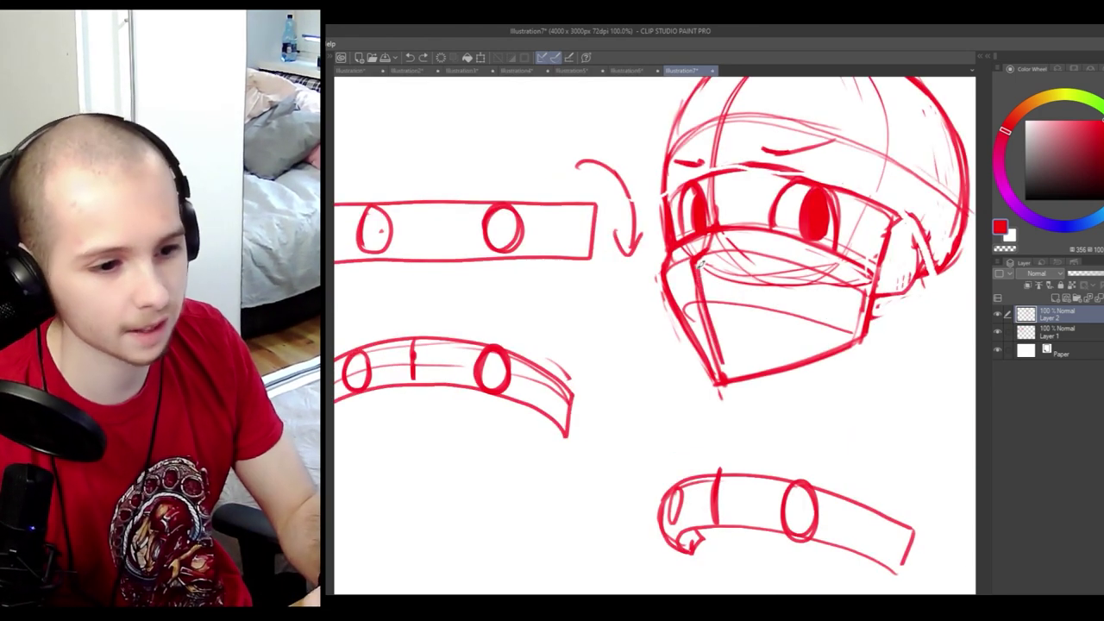
pyautogui.hotkey('ctrl', 'z')
# - Add heavy angled upper lids to both eyes of the second head and fill in the near iris
pyautogui.scroll(-3, 700, 289)
pyautogui.moveTo(918, 338); pyautogui.dragTo(739, 349)
pyautogui.scroll(2, 739, 348)
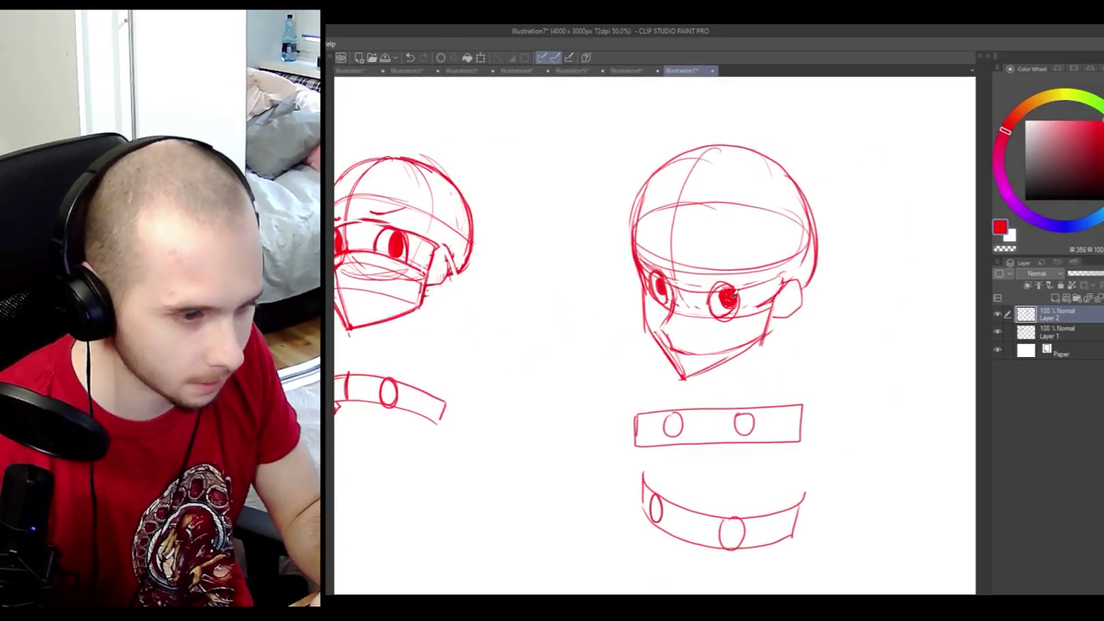
pyautogui.moveTo(713, 284); pyautogui.dragTo(733, 284)
pyautogui.moveTo(651, 275); pyautogui.dragTo(667, 274)
pyautogui.moveTo(728, 294); pyautogui.dragTo(732, 314)
pyautogui.press('h')
pyautogui.press('h')
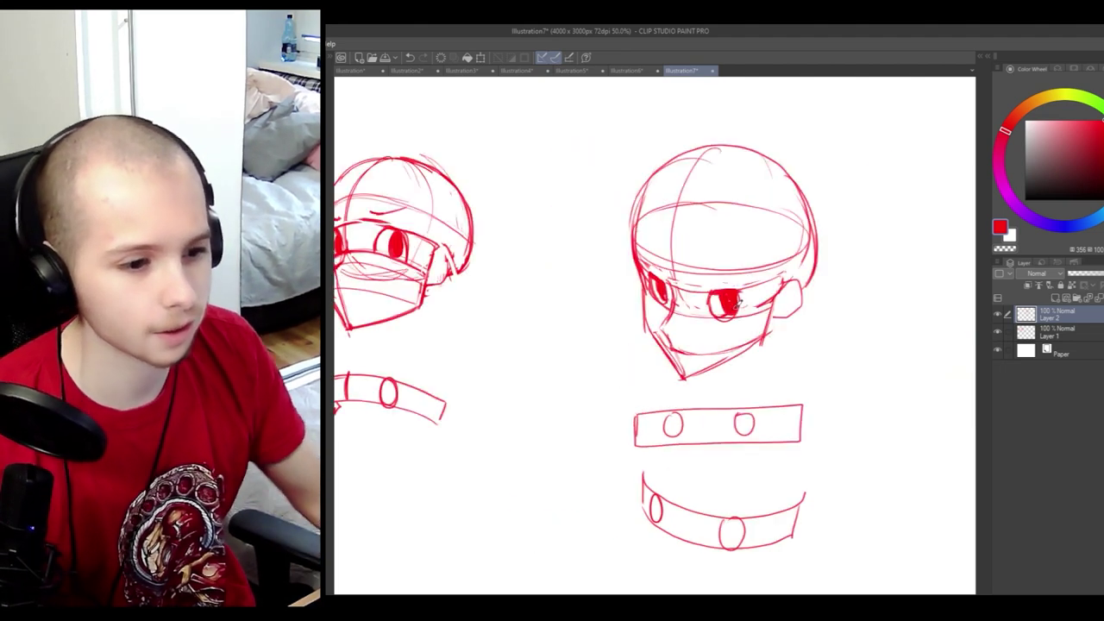
pyautogui.hotkey('ctrl', 'z')
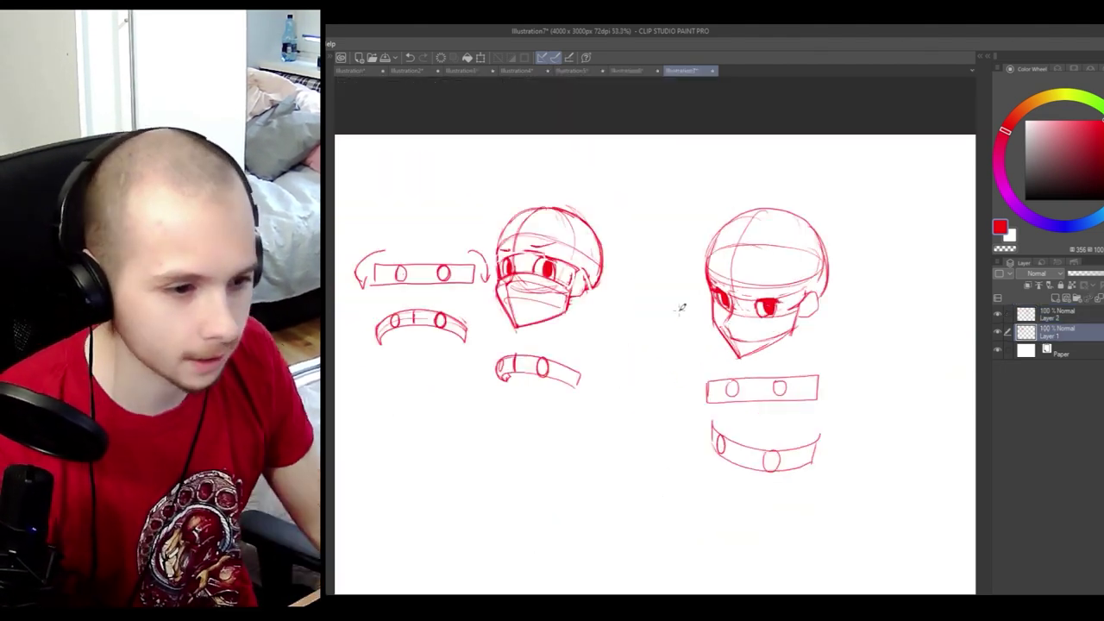
# - Start a front-view head below the first one as a mirrored circle with a vertical center line and horizontal eye guides
pyautogui.scroll(1, 747, 309)
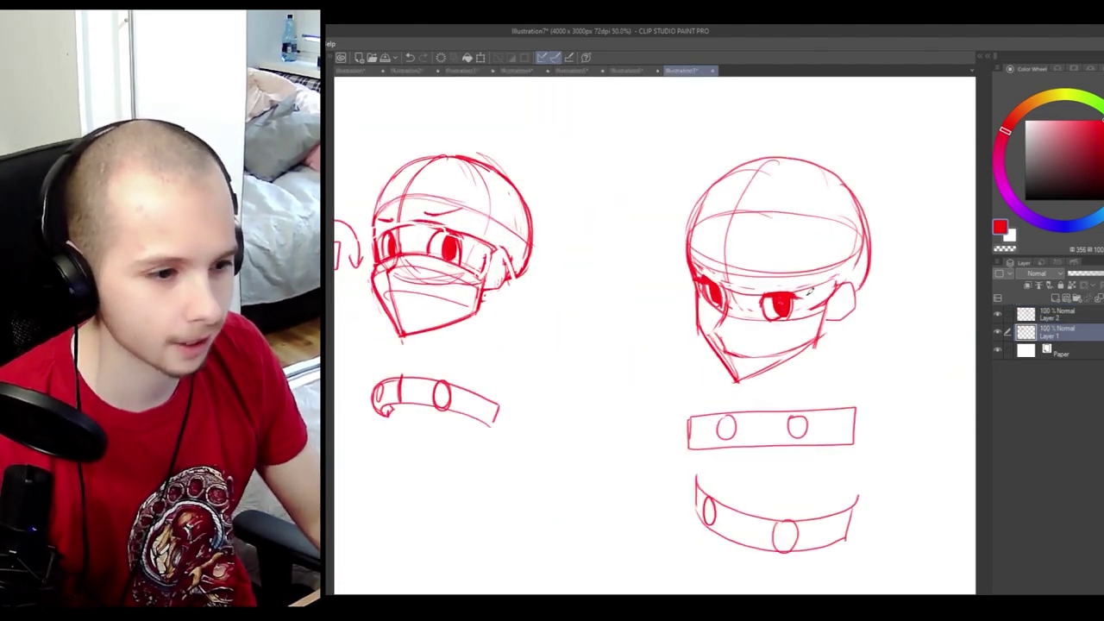
pyautogui.scroll(-3, 690, 345)
pyautogui.scroll(3, 669, 377)
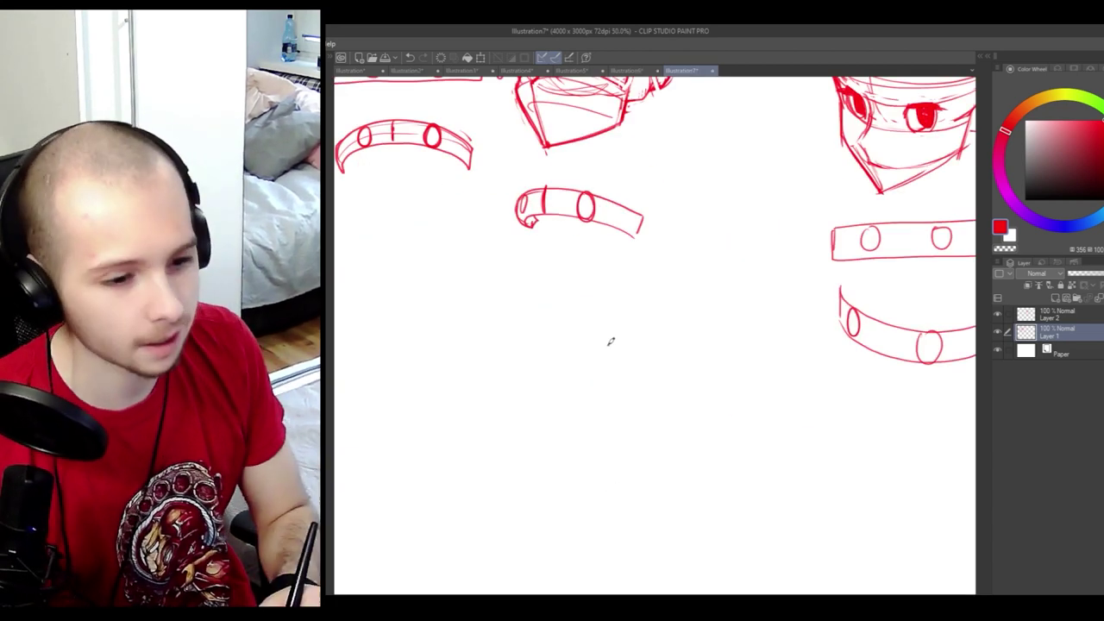
pyautogui.moveTo(604, 340)
pyautogui.mouseDown()
pyautogui.moveTo(571, 437)
pyautogui.moveTo(617, 474)
pyautogui.mouseUp()
pyautogui.hotkey('ctrl', 'z')
pyautogui.moveTo(593, 472)
pyautogui.mouseDown()
pyautogui.moveTo(583, 345)
pyautogui.moveTo(692, 376)
pyautogui.moveTo(679, 459)
pyautogui.mouseUp()
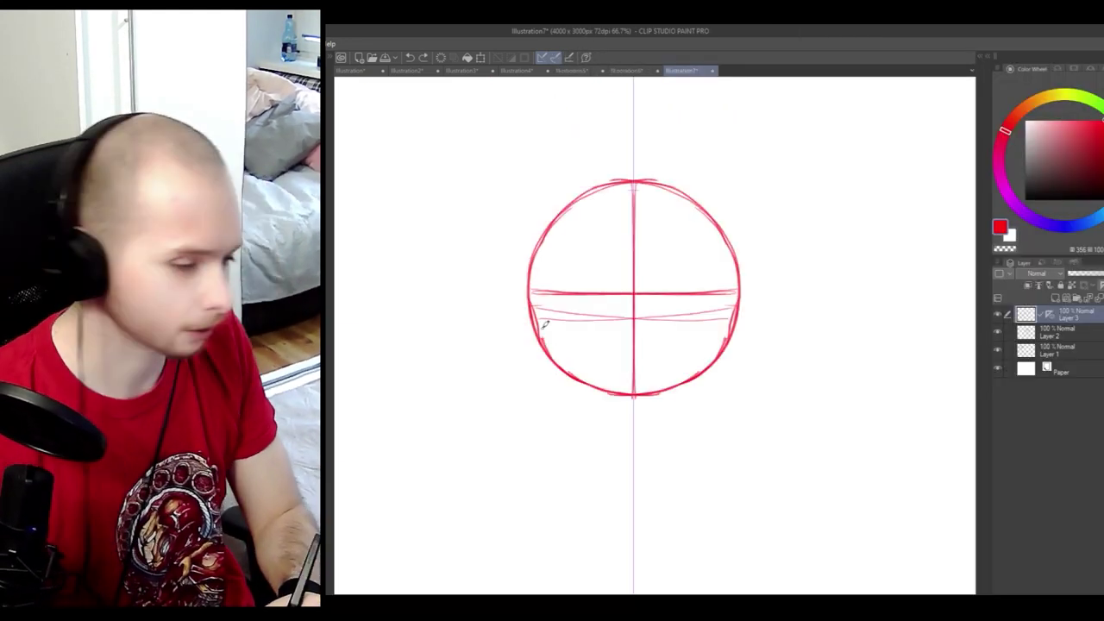
# - Draw mirrored cheek lines down from the front-view circle and join them in a pointed chin
pyautogui.moveTo(733, 321); pyautogui.dragTo(710, 399)
pyautogui.moveTo(537, 319); pyautogui.dragTo(559, 396)
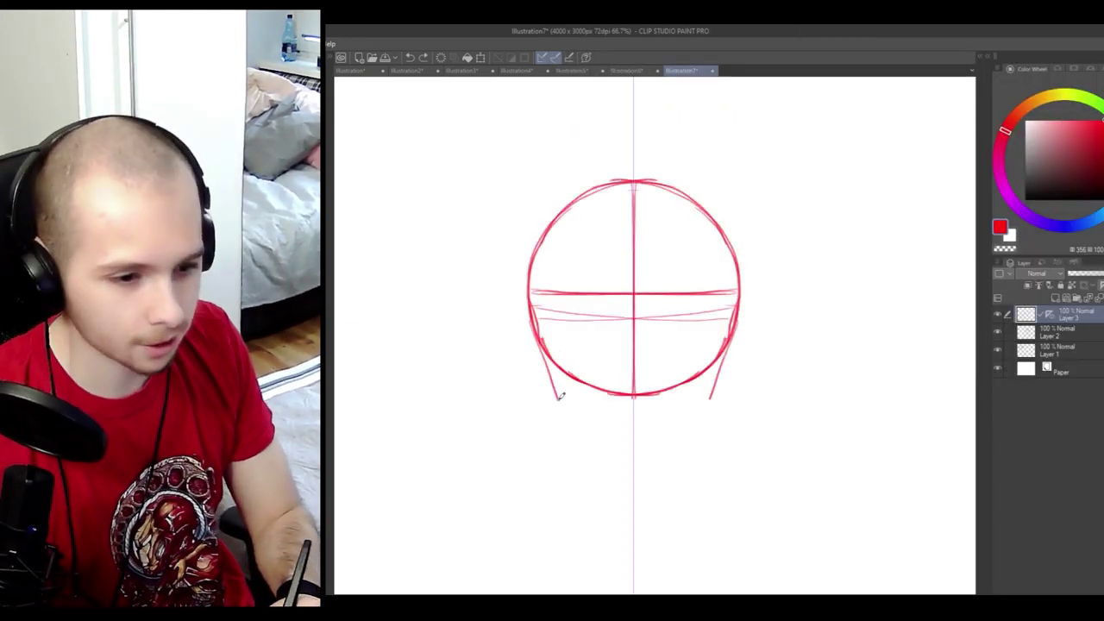
pyautogui.moveTo(542, 338); pyautogui.dragTo(571, 427)
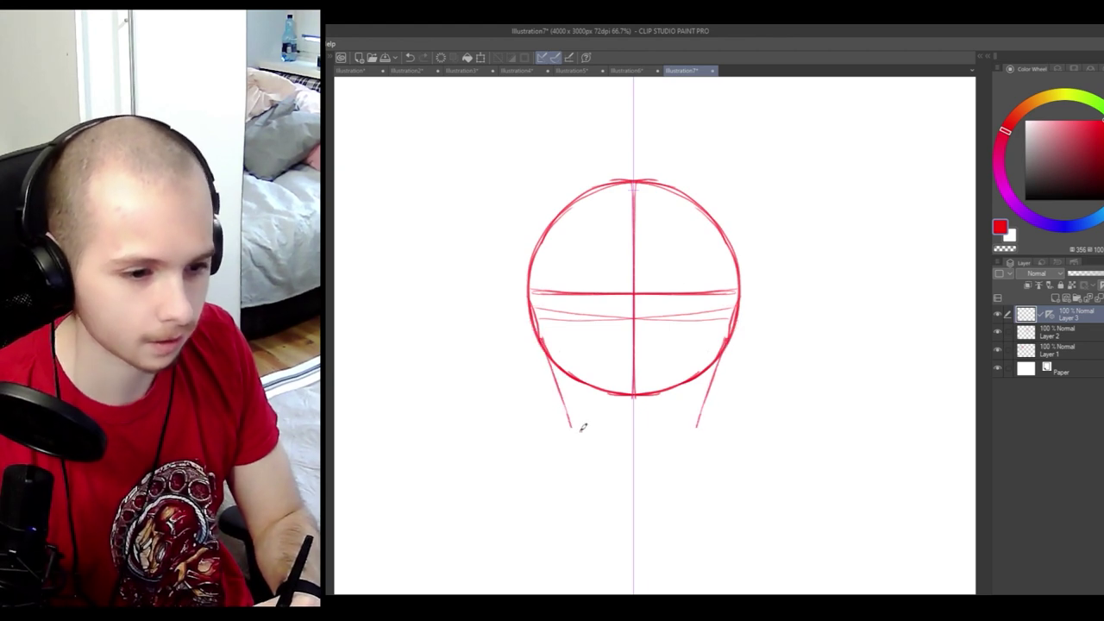
pyautogui.moveTo(533, 302)
pyautogui.mouseDown()
pyautogui.moveTo(571, 215)
pyautogui.moveTo(634, 187)
pyautogui.mouseUp()
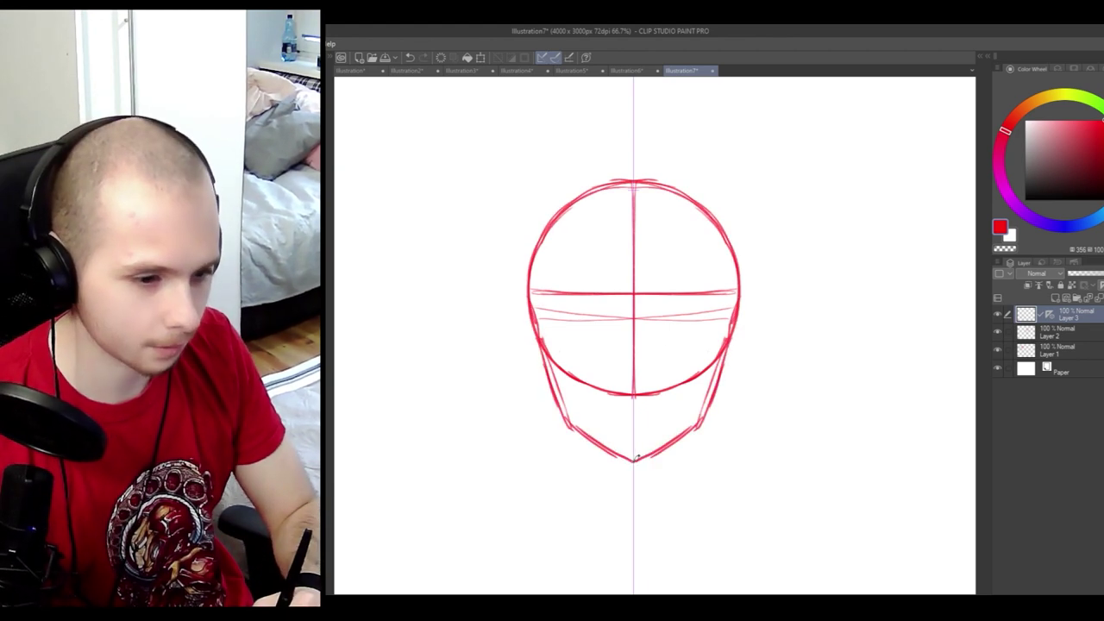
pyautogui.moveTo(634, 462); pyautogui.dragTo(608, 447)
# - Draw mirrored angular ears at the lower sides of the front-view circle, beside the cheek lines
pyautogui.moveTo(533, 346)
pyautogui.mouseDown()
pyautogui.moveTo(519, 378)
pyautogui.moveTo(527, 391)
pyautogui.moveTo(517, 341)
pyautogui.moveTo(550, 382)
pyautogui.mouseUp()
pyautogui.hotkey('ctrl', 'z')
pyautogui.hotkey('ctrl', 'z')
pyautogui.hotkey('ctrl', 'y')
pyautogui.click(540, 338)
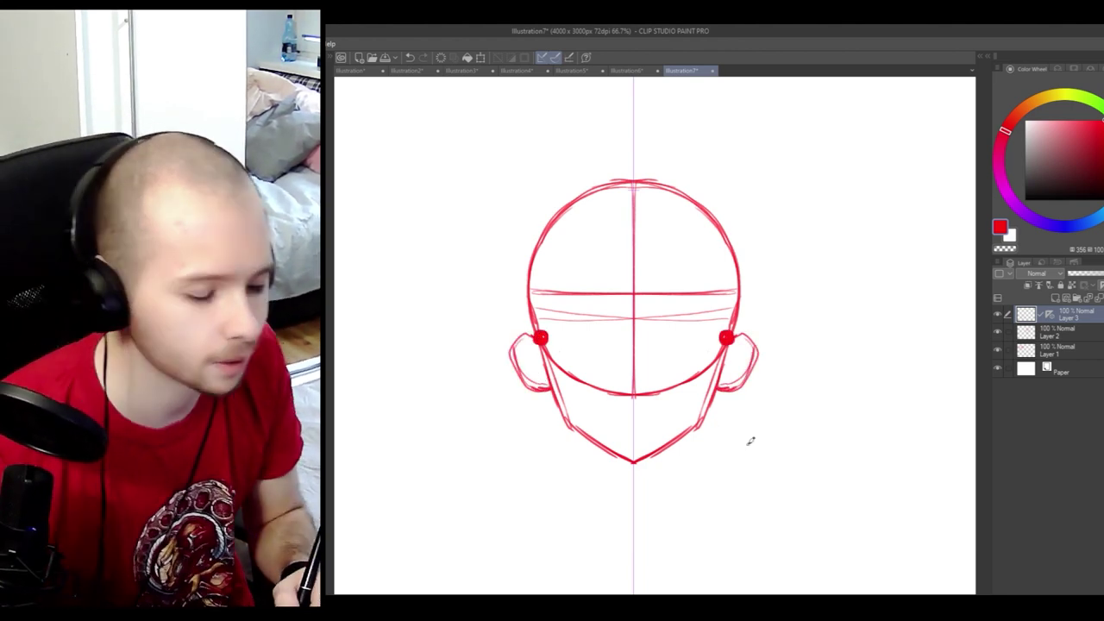
pyautogui.hotkey('ctrl', 'z')
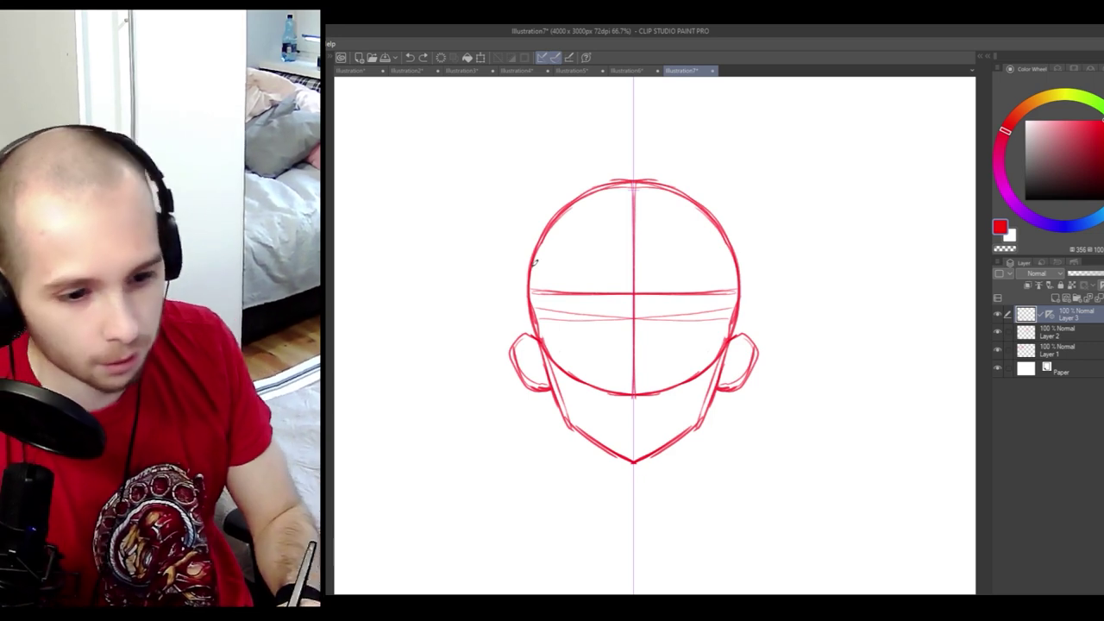
# - Mark the points where the ears meet the front-view head with small mirrored dots
pyautogui.moveTo(534, 236); pyautogui.dragTo(525, 331)
pyautogui.hotkey('ctrl', 'z')
pyautogui.moveTo(538, 245)
pyautogui.mouseDown()
pyautogui.moveTo(529, 337)
pyautogui.moveTo(534, 252)
pyautogui.mouseUp()
pyautogui.hotkey('ctrl', 'z')
pyautogui.click(537, 336)
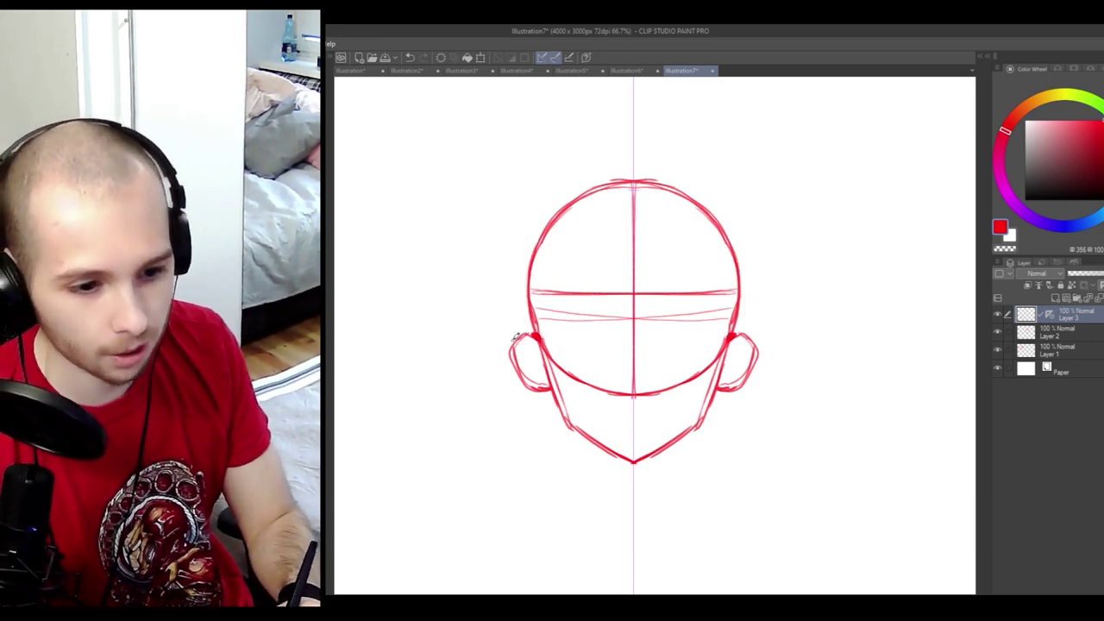
pyautogui.scroll(-3, 634, 544)
pyautogui.scroll(3, 624, 524)
pyautogui.scroll(-3, 590, 490)
pyautogui.hotkey('ctrl', 'z')
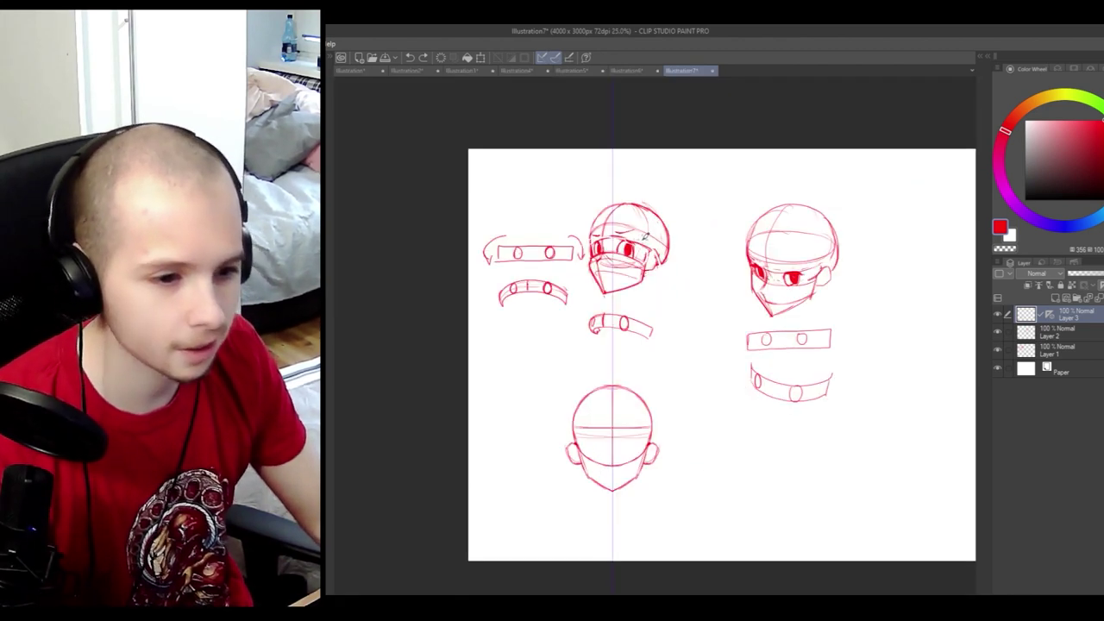
pyautogui.scroll(3, 645, 237)
pyautogui.moveTo(670, 306)
pyautogui.mouseDown()
pyautogui.moveTo(611, 275)
pyautogui.moveTo(533, 288)
pyautogui.moveTo(632, 285)
pyautogui.moveTo(668, 305)
pyautogui.mouseUp()
pyautogui.hotkey('ctrl', 'z')
# - Draw the eye band's curved lower edge, mirrored eye ovals, a nose mark and a short mouth on the front-view face
pyautogui.moveTo(580, 274)
pyautogui.mouseDown()
pyautogui.moveTo(647, 294)
pyautogui.moveTo(586, 275)
pyautogui.mouseUp()
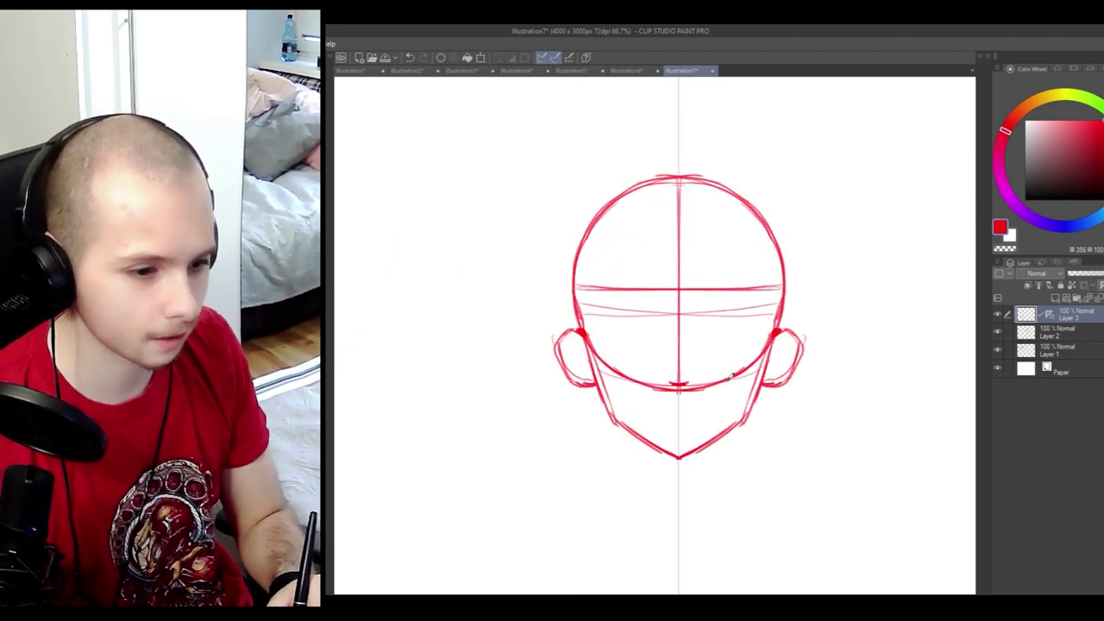
pyautogui.moveTo(587, 314); pyautogui.dragTo(776, 304)
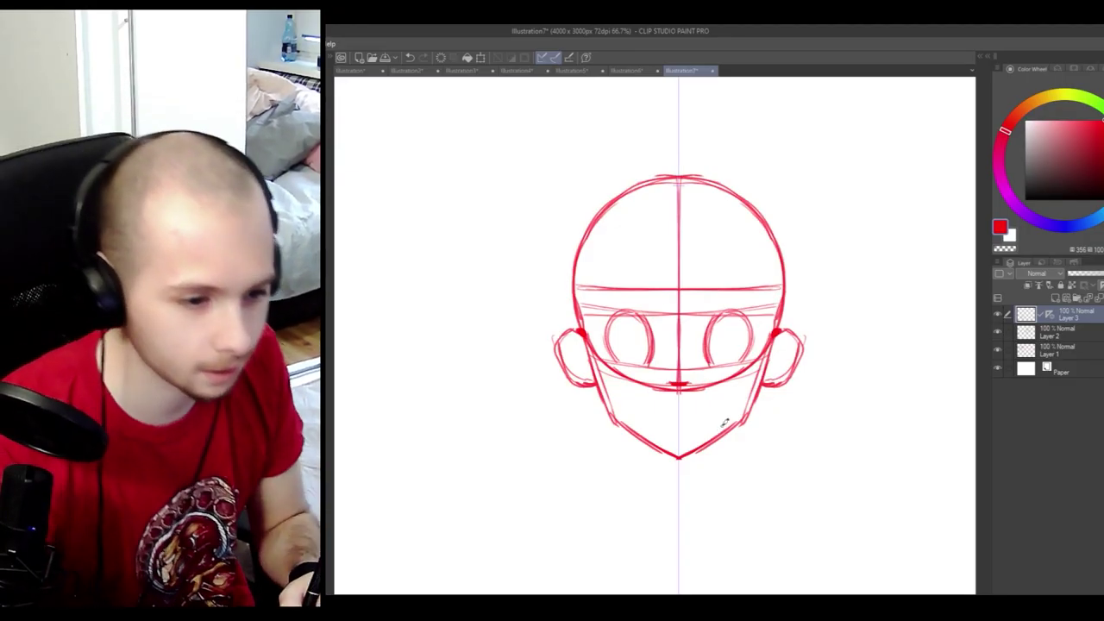
pyautogui.moveTo(662, 414); pyautogui.dragTo(695, 415)
pyautogui.moveTo(575, 326); pyautogui.dragTo(577, 273)
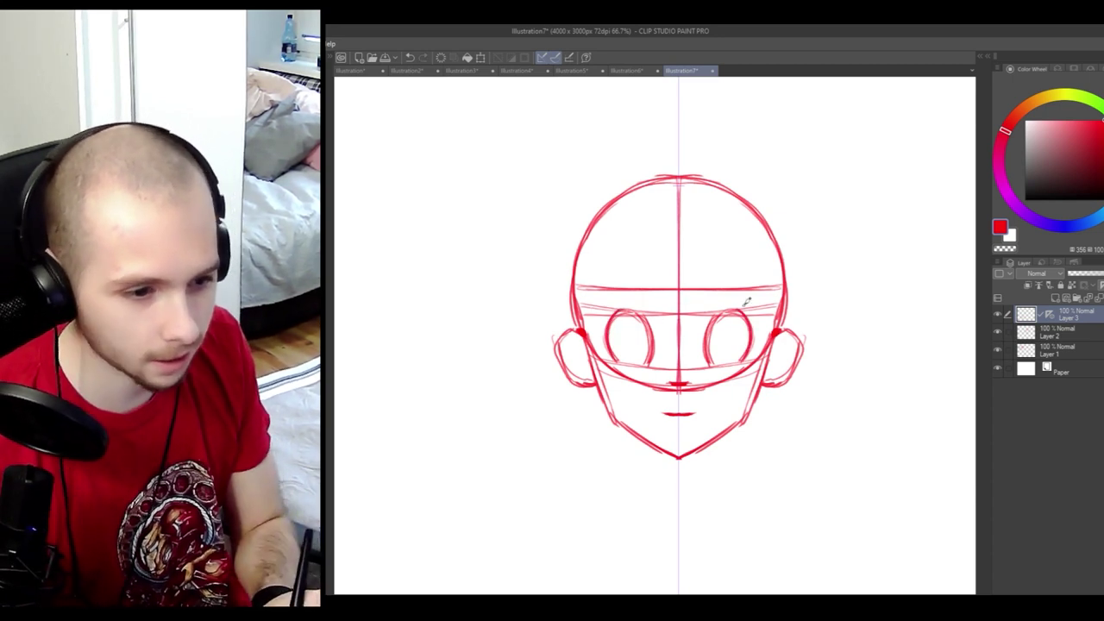
# - Sketch the hair's outer sides, pointed side locks, neck and angular shoulders on the front-view figure
pyautogui.scroll(-3, 617, 396)
pyautogui.scroll(3, 653, 120)
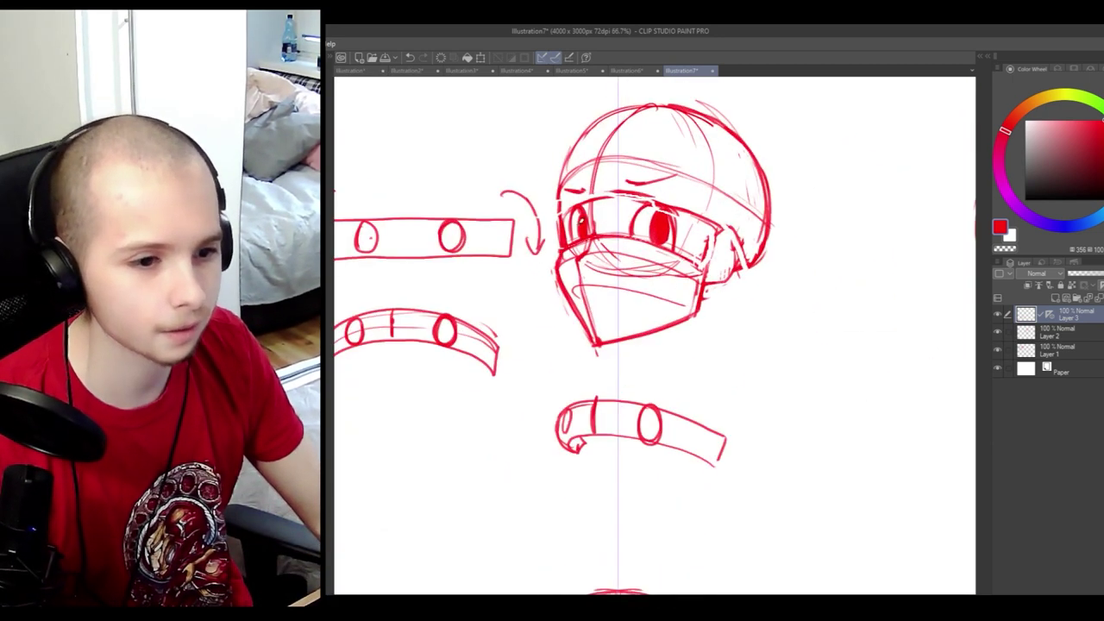
pyautogui.scroll(-3, 492, 229)
pyautogui.scroll(3, 431, 464)
pyautogui.scroll(-1, 583, 256)
pyautogui.moveTo(628, 228)
pyautogui.mouseDown()
pyautogui.moveTo(566, 373)
pyautogui.moveTo(591, 371)
pyautogui.mouseUp()
pyautogui.moveTo(614, 312); pyautogui.dragTo(610, 435)
pyautogui.moveTo(617, 369)
pyautogui.mouseDown()
pyautogui.moveTo(620, 325)
pyautogui.moveTo(738, 316)
pyautogui.mouseUp()
pyautogui.moveTo(662, 431); pyautogui.dragTo(661, 451)
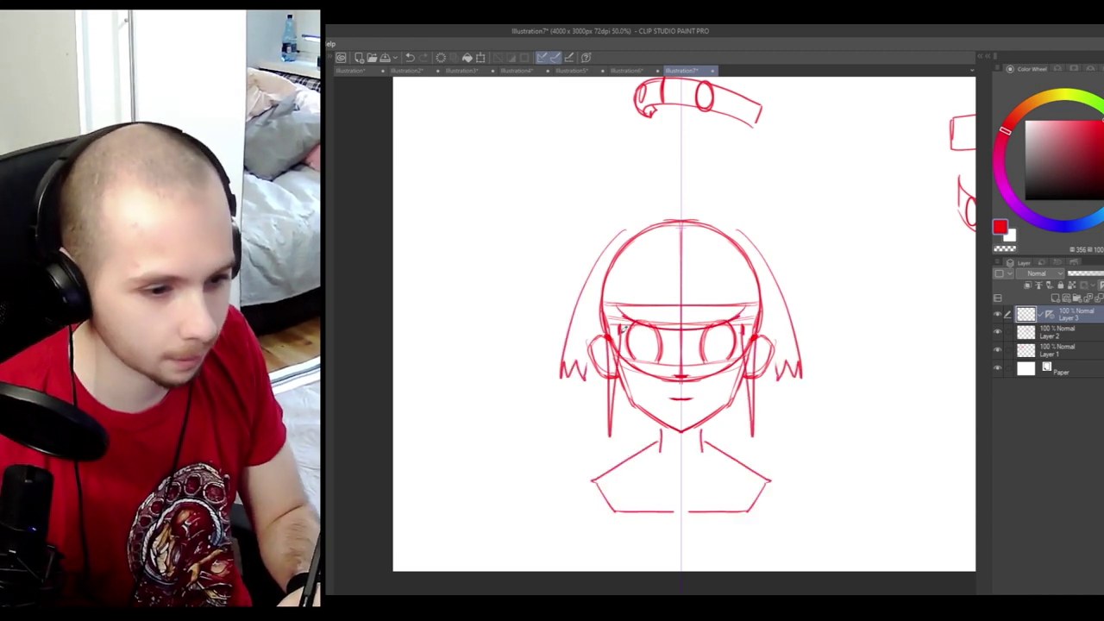
# - Detail the front-view eyes with lashes and filled irises, and complete the hair with flared spiky ends, a crown outline and a top tuft
pyautogui.moveTo(620, 332); pyautogui.dragTo(666, 342)
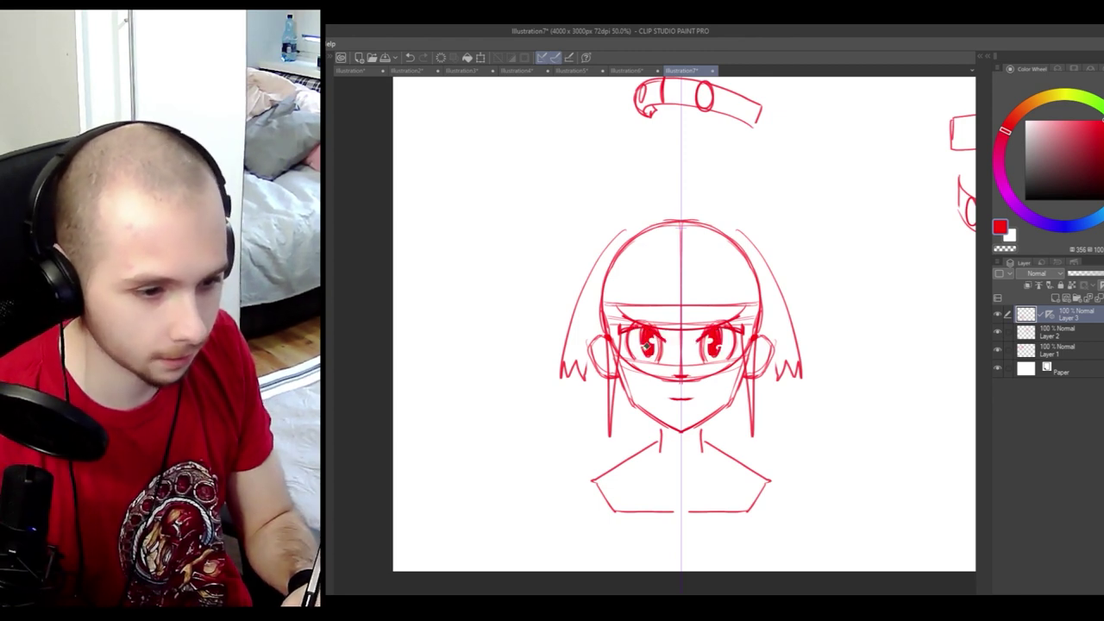
pyautogui.moveTo(596, 242); pyautogui.dragTo(642, 417)
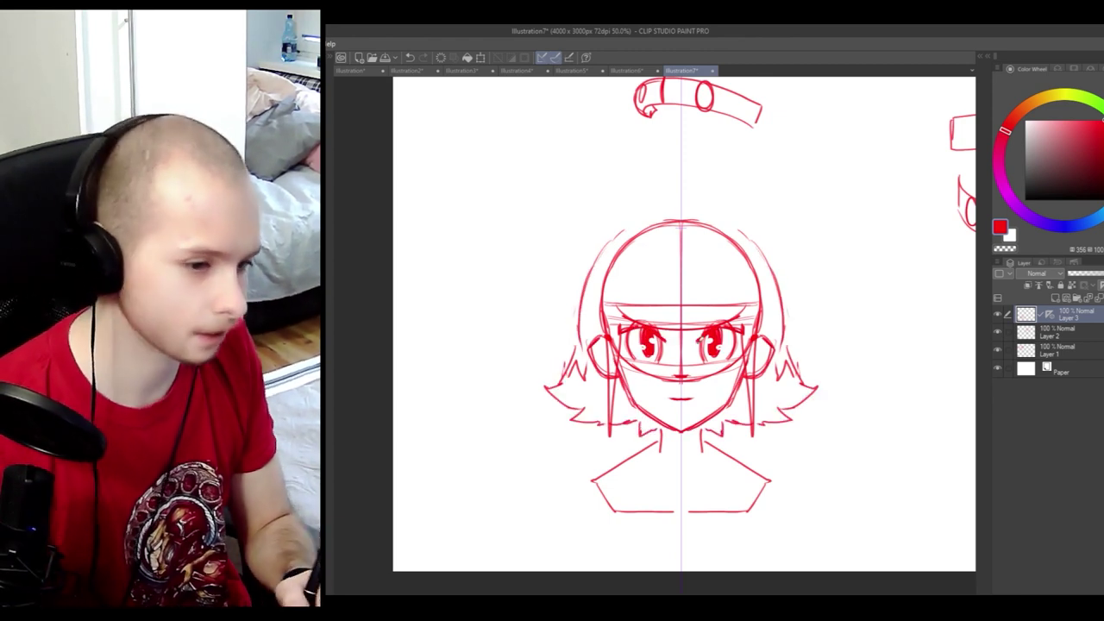
pyautogui.moveTo(608, 254)
pyautogui.mouseDown()
pyautogui.moveTo(652, 212)
pyautogui.moveTo(628, 237)
pyautogui.moveTo(694, 210)
pyautogui.moveTo(695, 200)
pyautogui.moveTo(673, 197)
pyautogui.moveTo(654, 176)
pyautogui.mouseUp()
pyautogui.moveTo(680, 210); pyautogui.dragTo(664, 173)
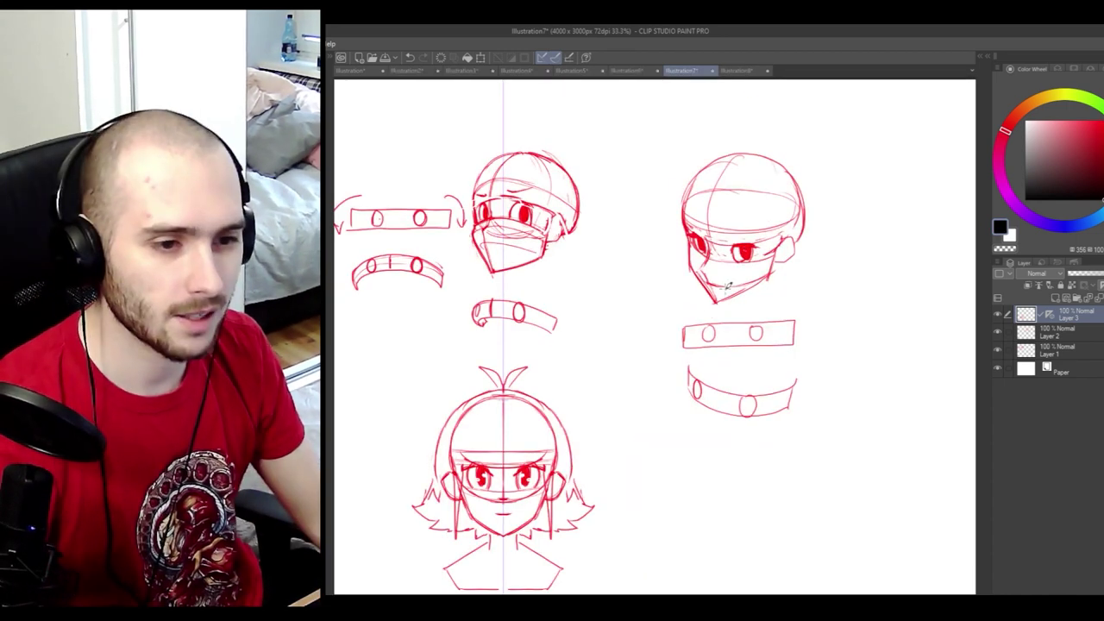
# - Toggle Layer 1's visibility off and on to check its contents, and make it the active layer
pyautogui.scroll(-1, 726, 288)
pyautogui.scroll(1, 705, 290)
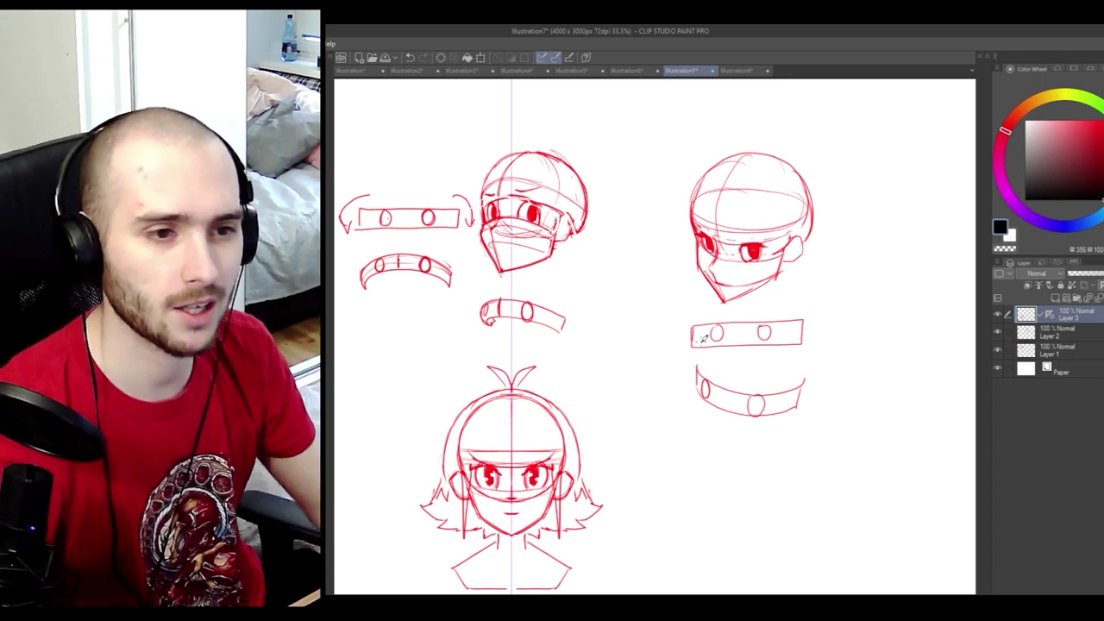
pyautogui.scroll(1, 509, 162)
pyautogui.press('h')
pyautogui.press('h')
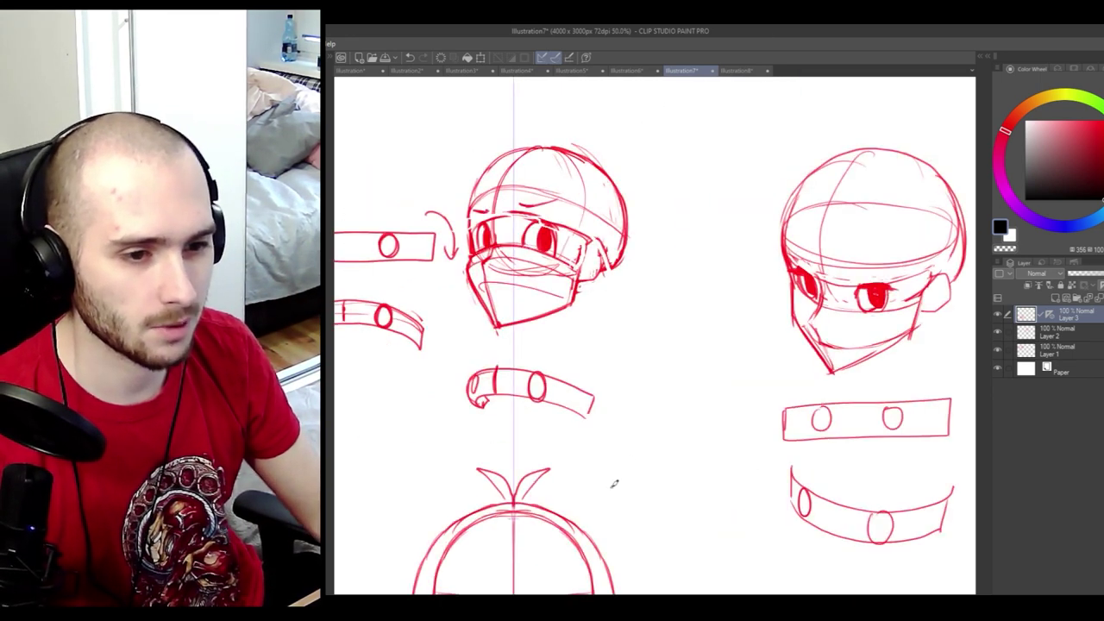
pyautogui.click(998, 350)
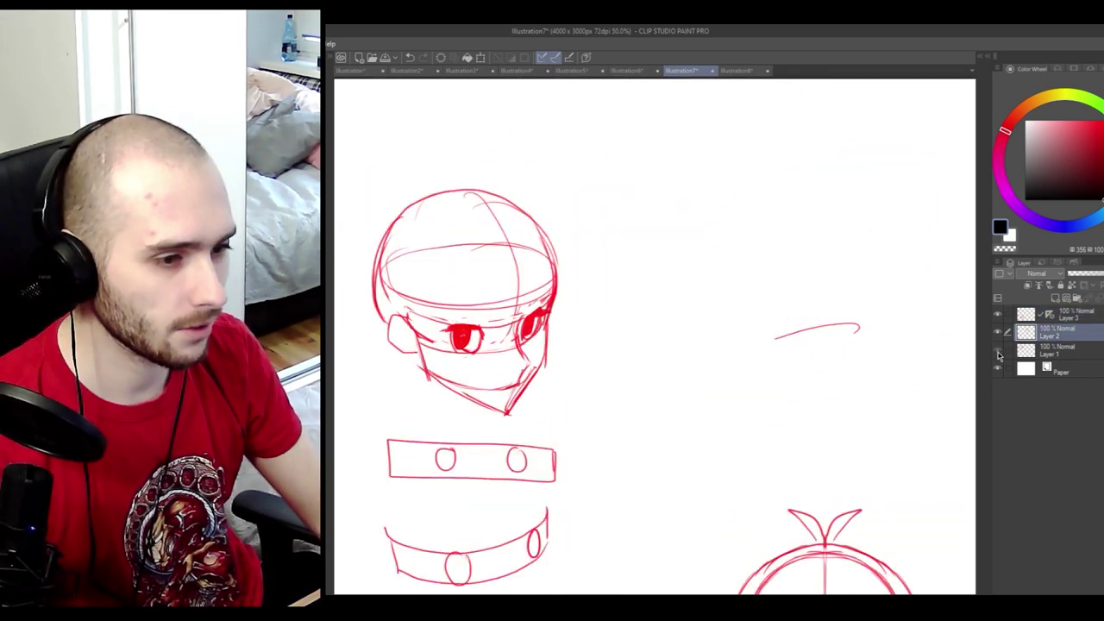
pyautogui.click(998, 351)
pyautogui.click(1064, 351)
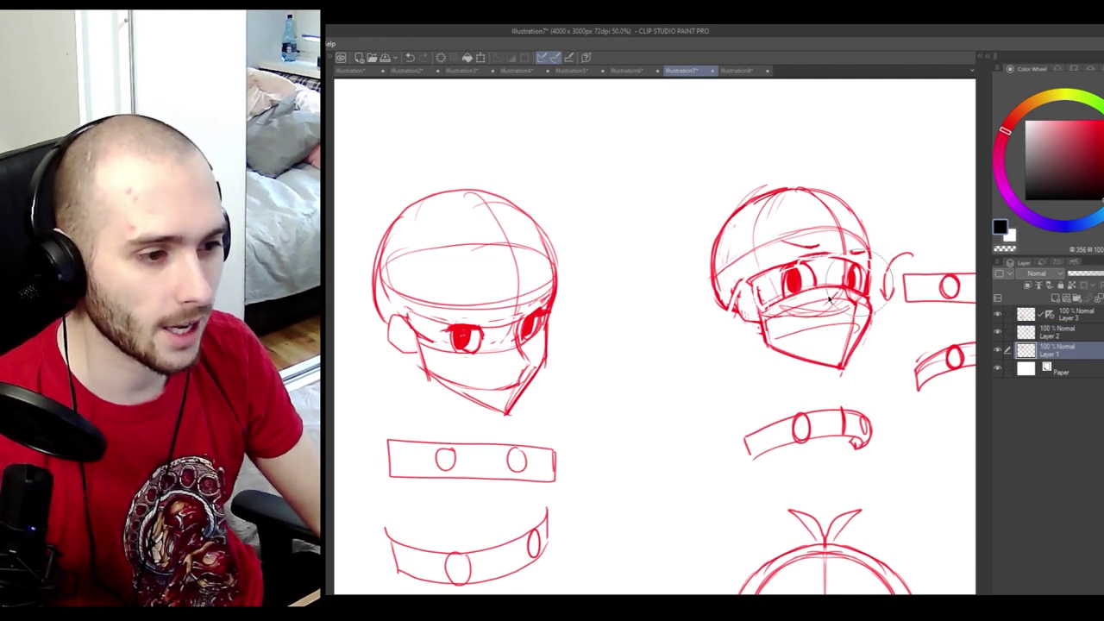
# - Sketch a large cranium circle and the face's angled front contour on the blank Illustration8 canvas
pyautogui.moveTo(742, 207); pyautogui.dragTo(716, 259)
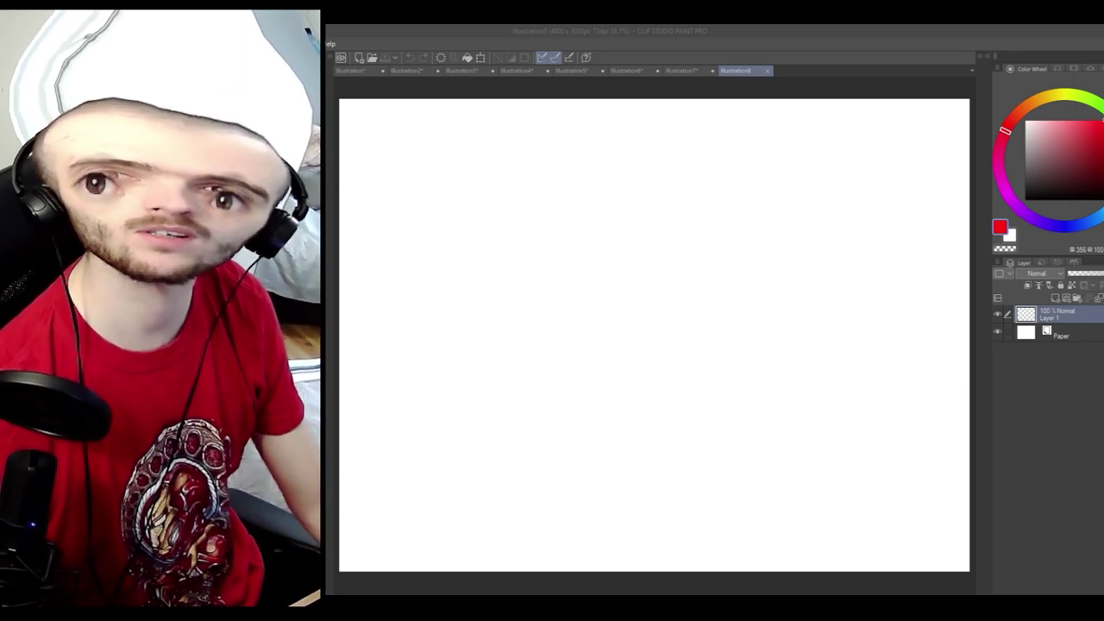
pyautogui.click(779, 48)
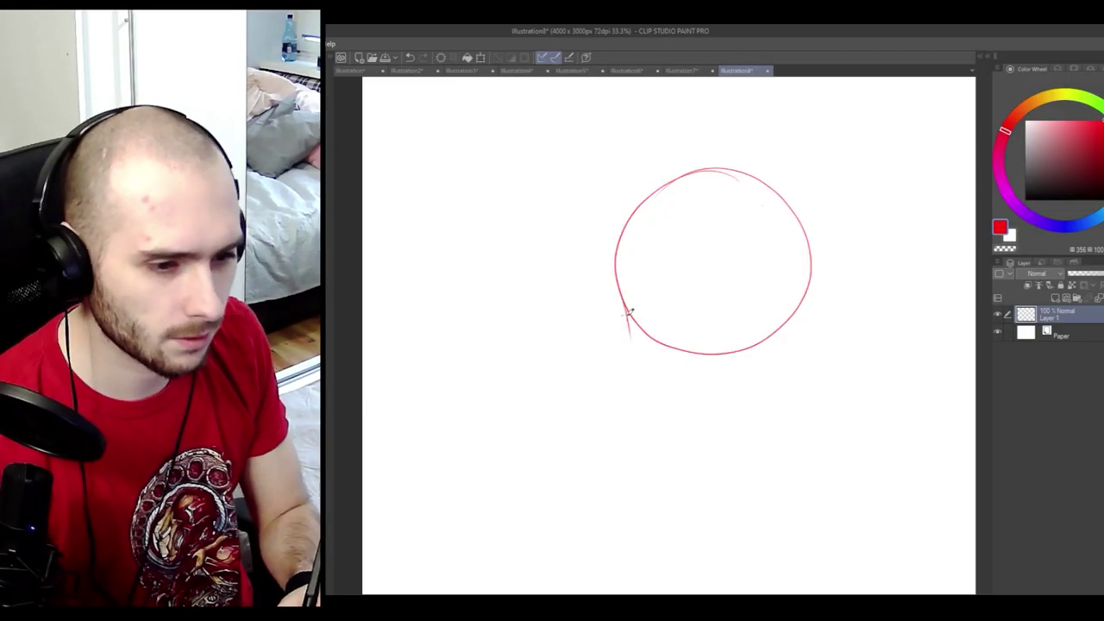
pyautogui.moveTo(626, 311); pyautogui.dragTo(621, 360)
pyautogui.hotkey('ctrl', 'z')
# - Select the cranium circle with a freehand lasso and stretch it slightly wider towards the back of the head
pyautogui.moveTo(851, 158)
pyautogui.mouseDown()
pyautogui.moveTo(662, 350)
pyautogui.moveTo(643, 341)
pyautogui.mouseUp()
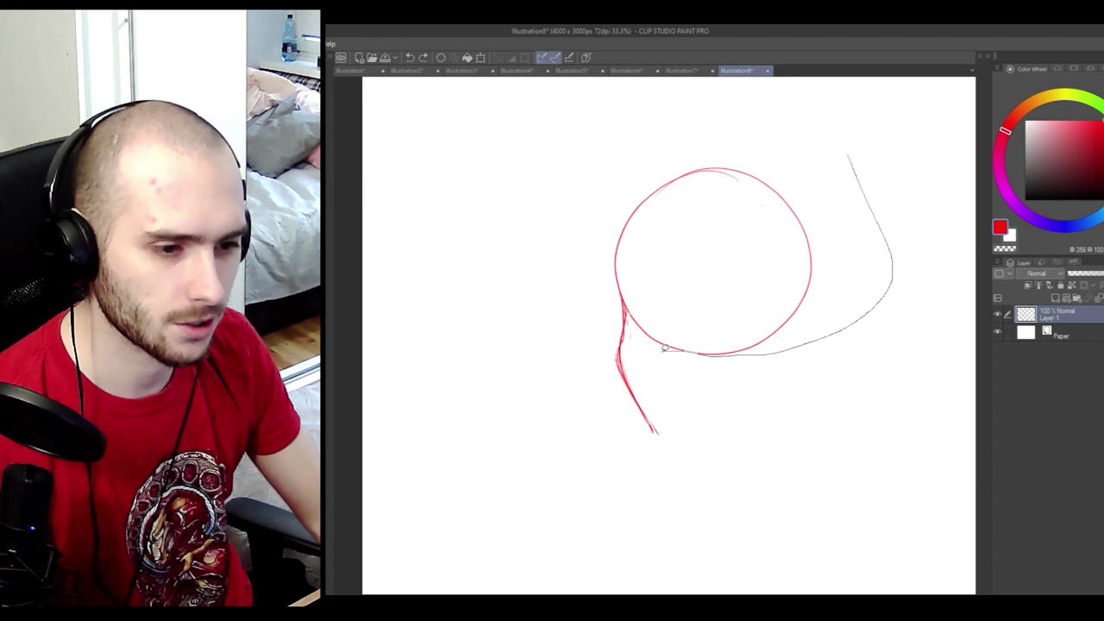
pyautogui.hotkey('ctrl', 'd')
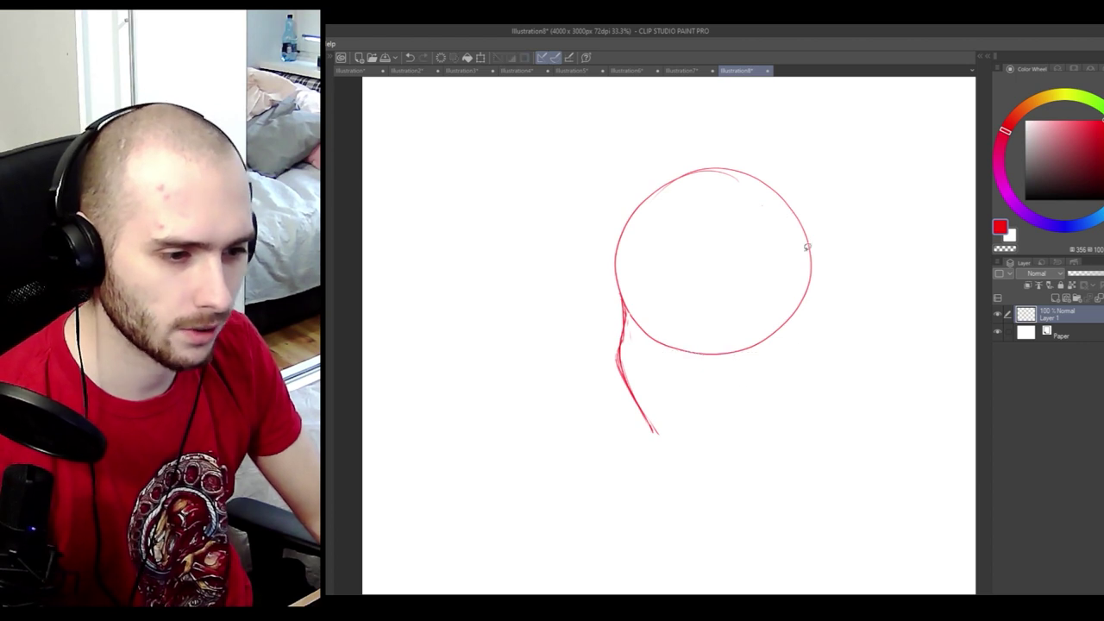
pyautogui.moveTo(818, 192)
pyautogui.mouseDown()
pyautogui.moveTo(671, 393)
pyautogui.moveTo(629, 320)
pyautogui.moveTo(721, 113)
pyautogui.mouseUp()
pyautogui.hotkey('ctrl', 't')
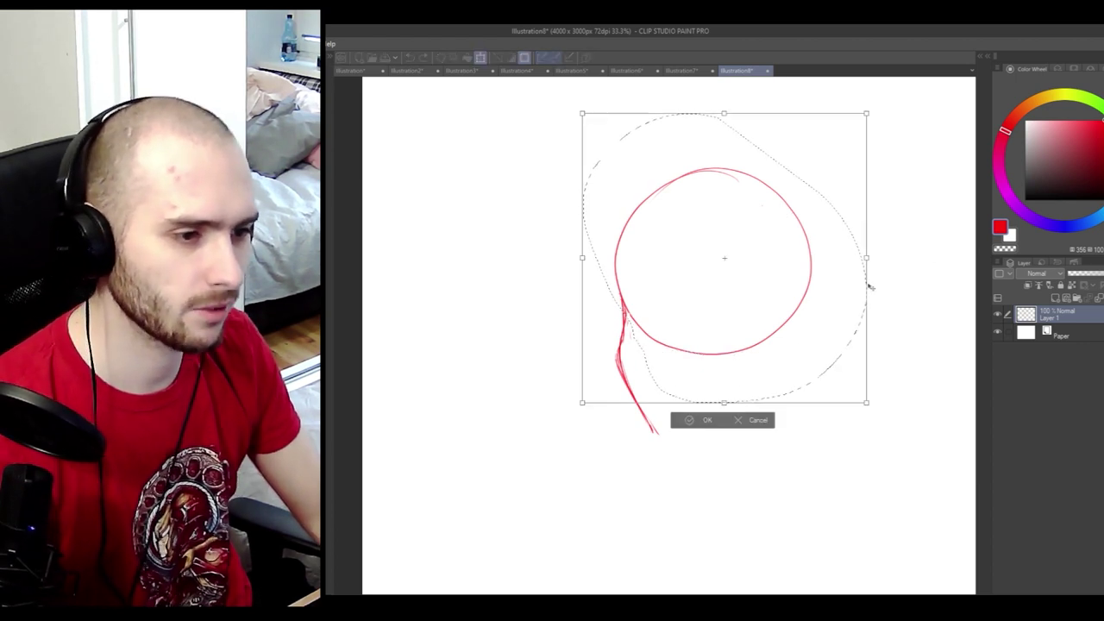
pyautogui.moveTo(870, 251); pyautogui.dragTo(887, 252)
pyautogui.press('Return')
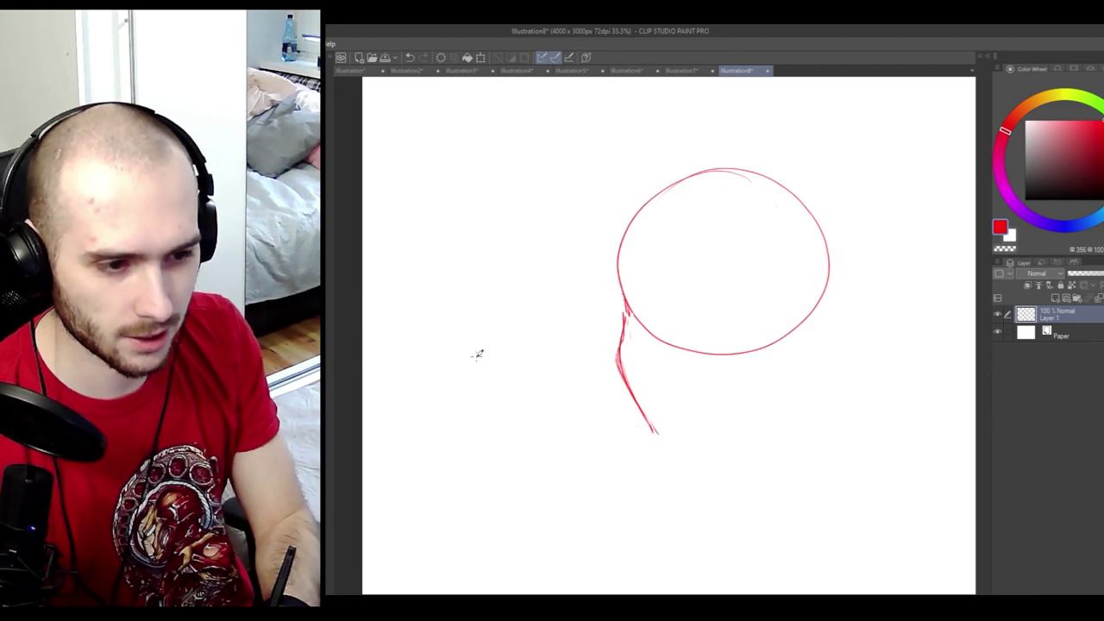
# - Sketch a small oval with a downward arrow beside the head, and partly erase the oval's upper inner lines
pyautogui.moveTo(473, 355)
pyautogui.mouseDown()
pyautogui.moveTo(355, 284)
pyautogui.moveTo(525, 322)
pyautogui.mouseUp()
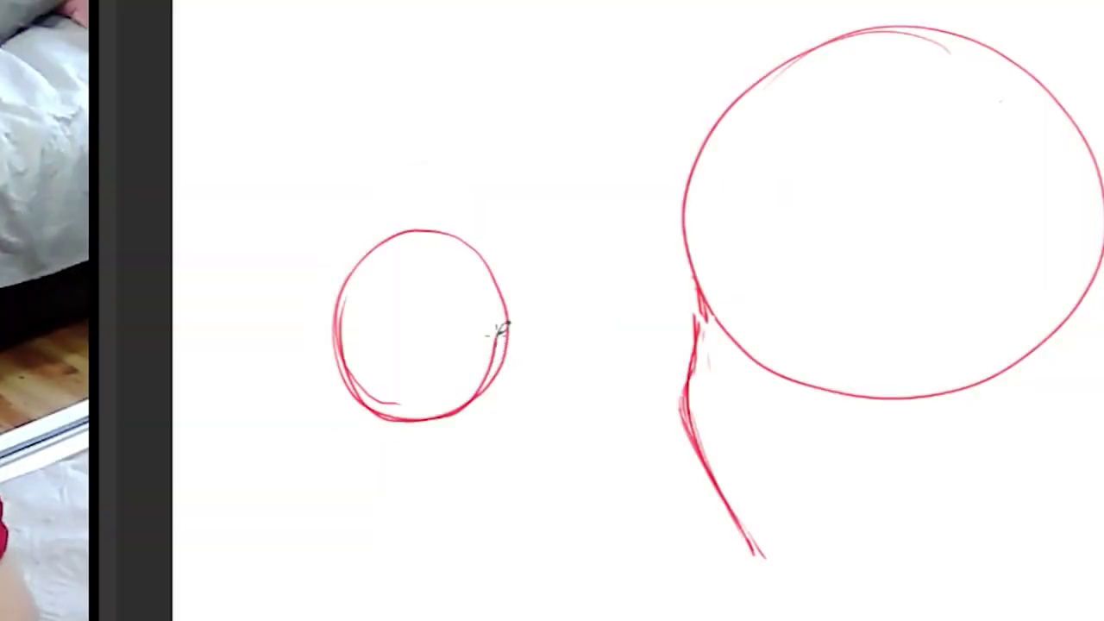
pyautogui.moveTo(445, 310)
pyautogui.mouseDown()
pyautogui.moveTo(481, 273)
pyautogui.moveTo(452, 312)
pyautogui.moveTo(522, 307)
pyautogui.mouseUp()
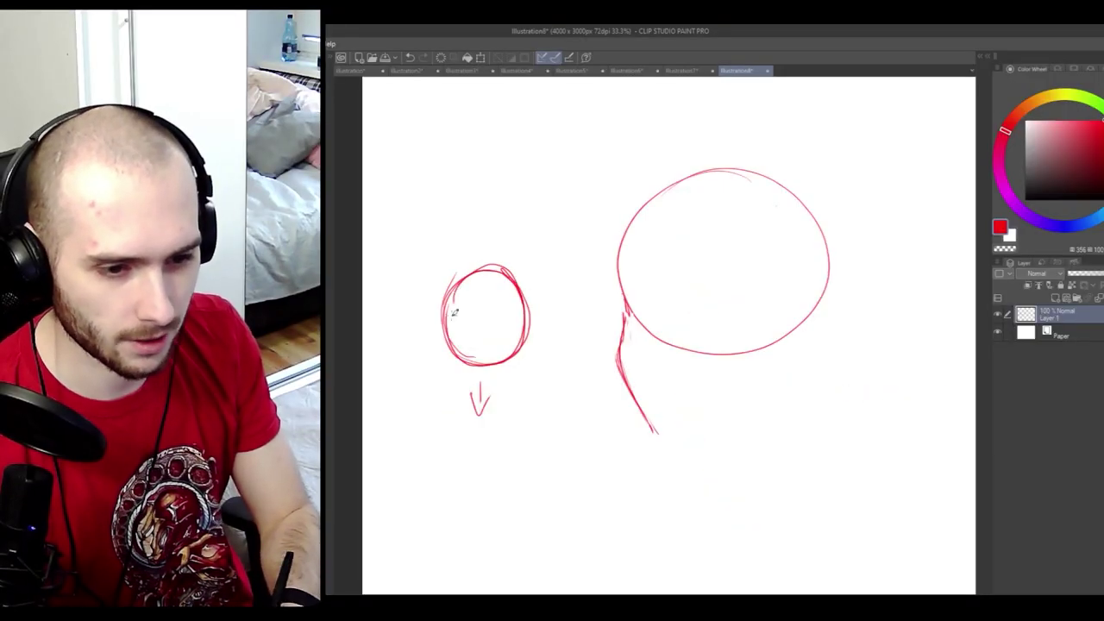
pyautogui.press('e')
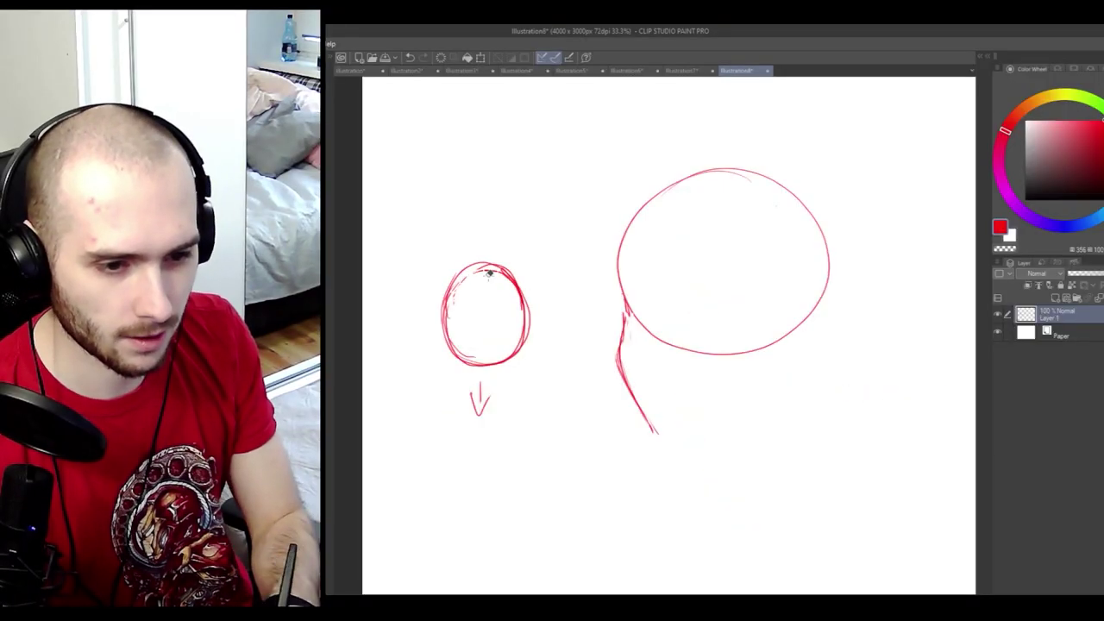
pyautogui.moveTo(488, 274)
pyautogui.mouseDown()
pyautogui.moveTo(494, 262)
pyautogui.moveTo(477, 269)
pyautogui.mouseUp()
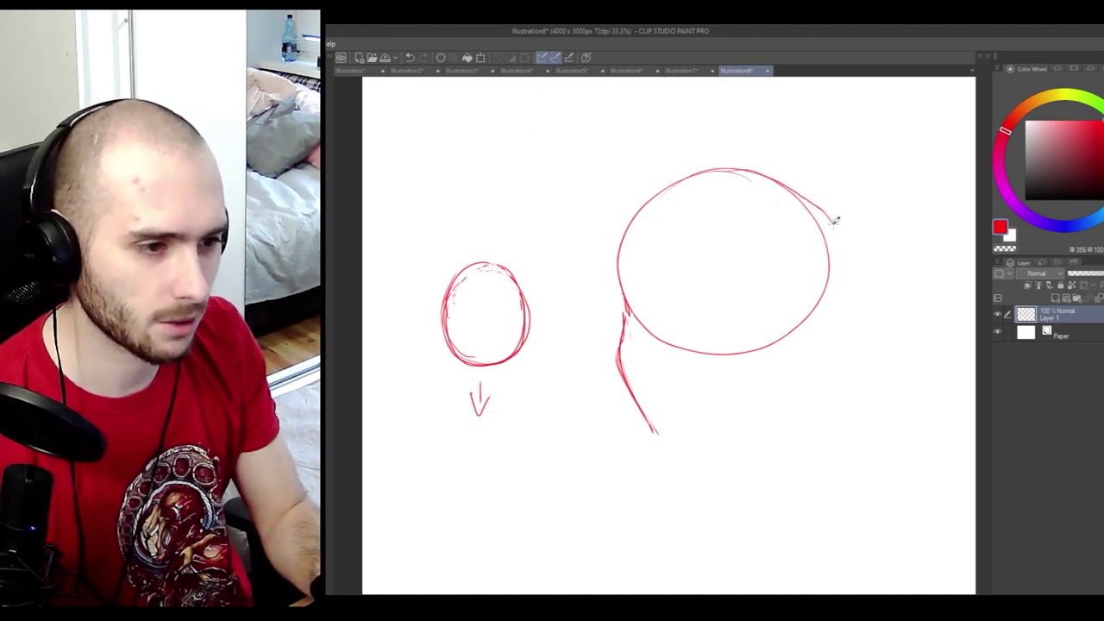
# - Extend the back of the skull, add the ear, and draw the jawline from the ear to the pointed chin
pyautogui.moveTo(746, 167); pyautogui.dragTo(808, 193)
pyautogui.moveTo(742, 164)
pyautogui.mouseDown()
pyautogui.moveTo(839, 236)
pyautogui.moveTo(806, 202)
pyautogui.moveTo(854, 285)
pyautogui.moveTo(851, 269)
pyautogui.moveTo(838, 329)
pyautogui.moveTo(818, 352)
pyautogui.moveTo(755, 363)
pyautogui.moveTo(775, 390)
pyautogui.mouseUp()
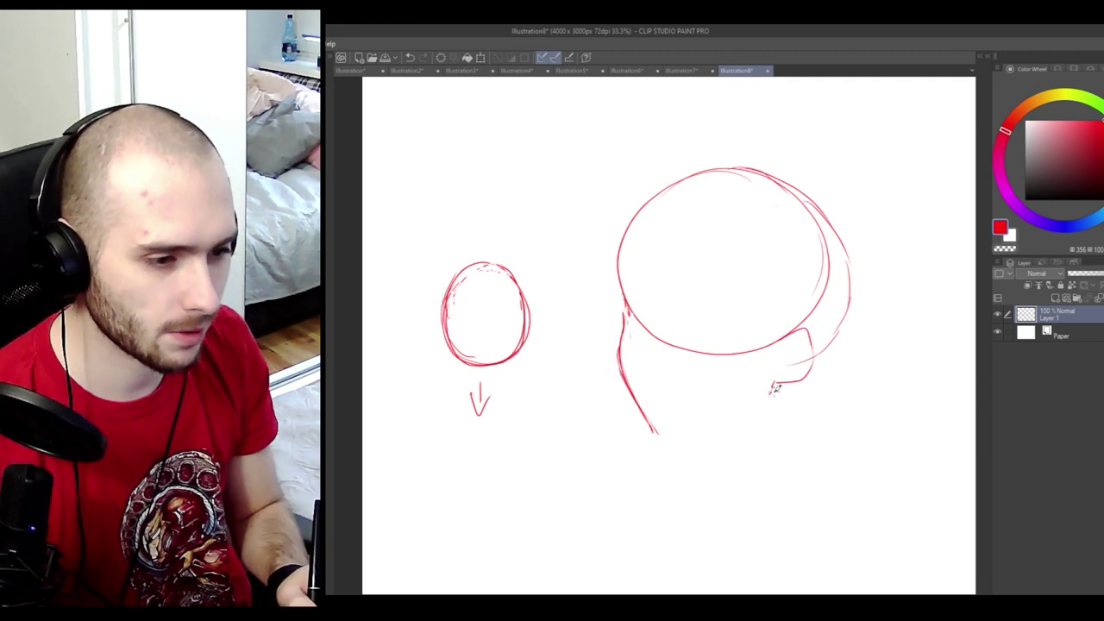
pyautogui.moveTo(657, 434)
pyautogui.mouseDown()
pyautogui.moveTo(777, 390)
pyautogui.moveTo(759, 417)
pyautogui.moveTo(661, 433)
pyautogui.moveTo(778, 397)
pyautogui.mouseUp()
pyautogui.hotkey('ctrl', 'z')
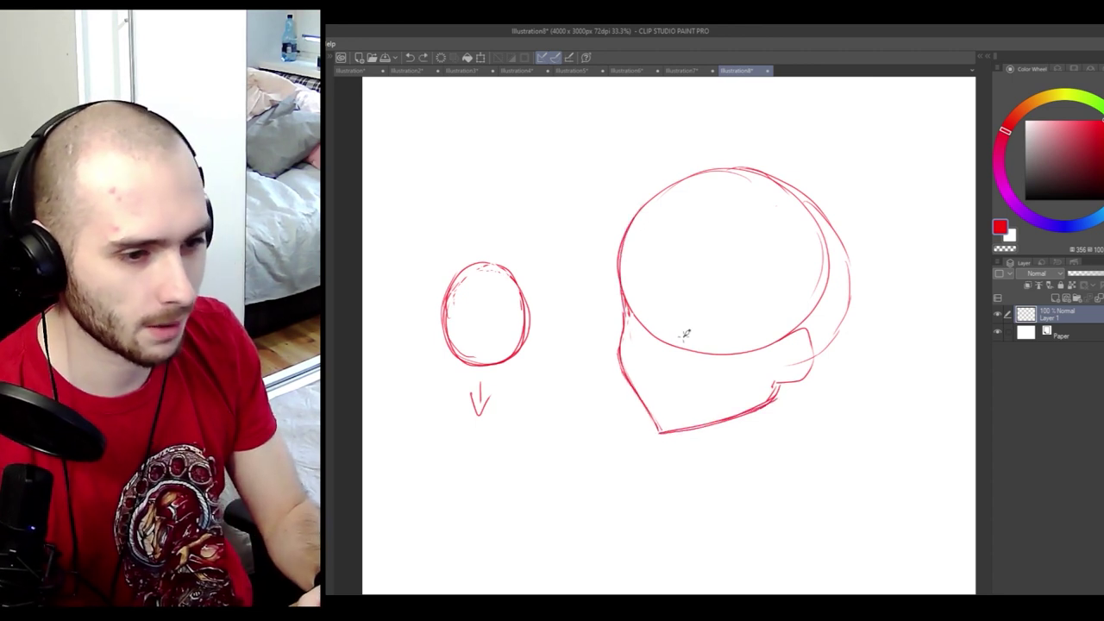
# - Draw the head's vertical centre curve, the slanted brow line, the eye band's curved edges and the ear's front edge
pyautogui.moveTo(685, 334)
pyautogui.mouseDown()
pyautogui.moveTo(666, 252)
pyautogui.moveTo(713, 177)
pyautogui.mouseUp()
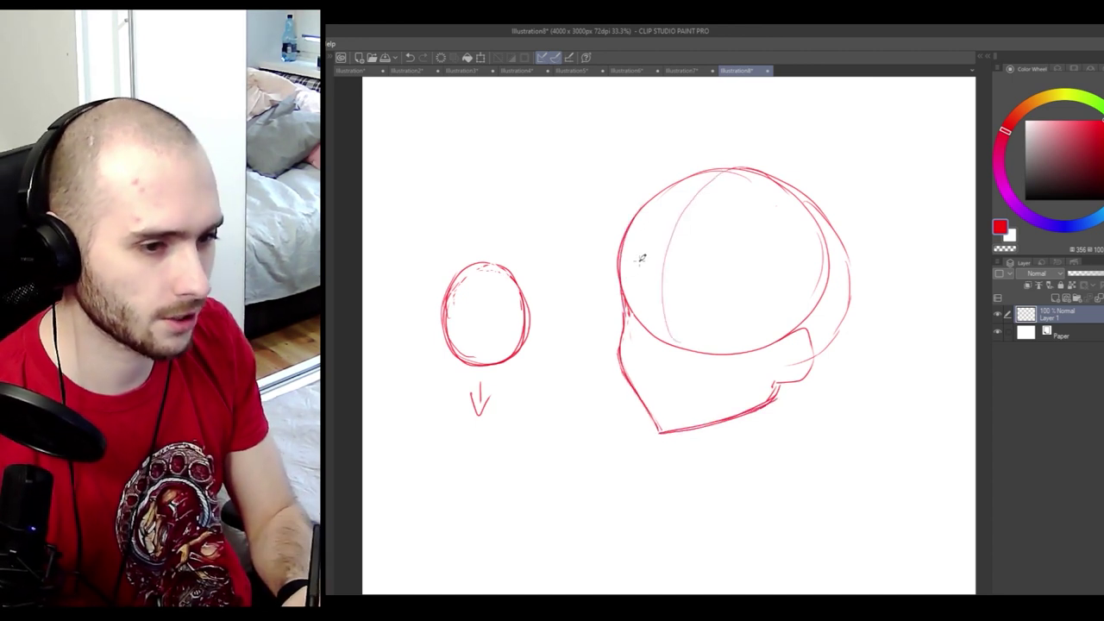
pyautogui.moveTo(623, 255)
pyautogui.mouseDown()
pyautogui.moveTo(697, 258)
pyautogui.moveTo(846, 302)
pyautogui.mouseUp()
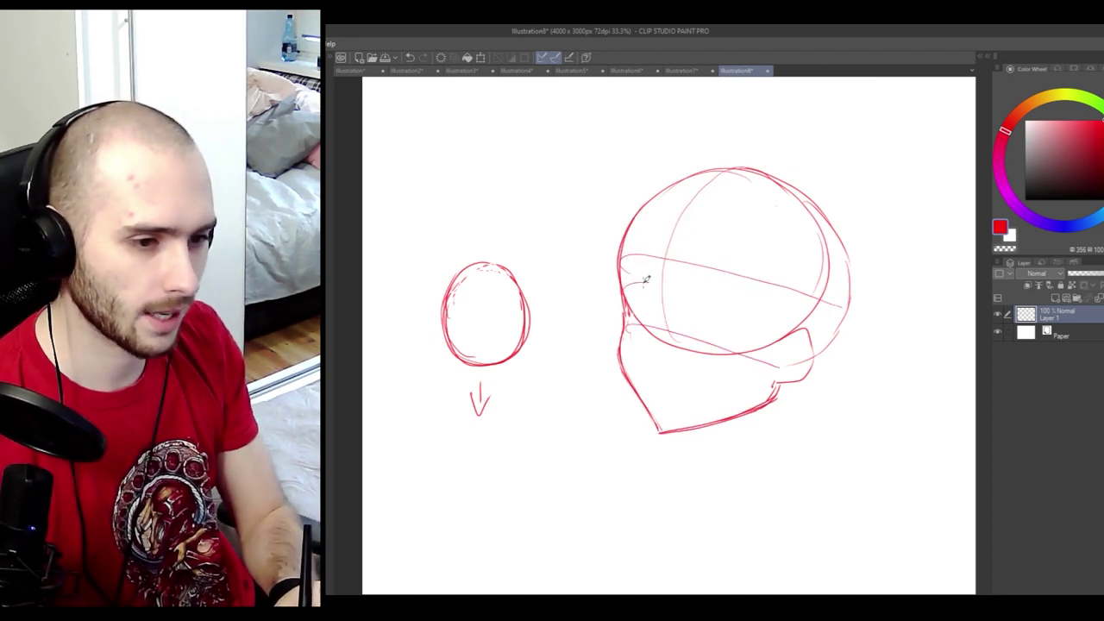
pyautogui.moveTo(623, 283); pyautogui.dragTo(767, 313)
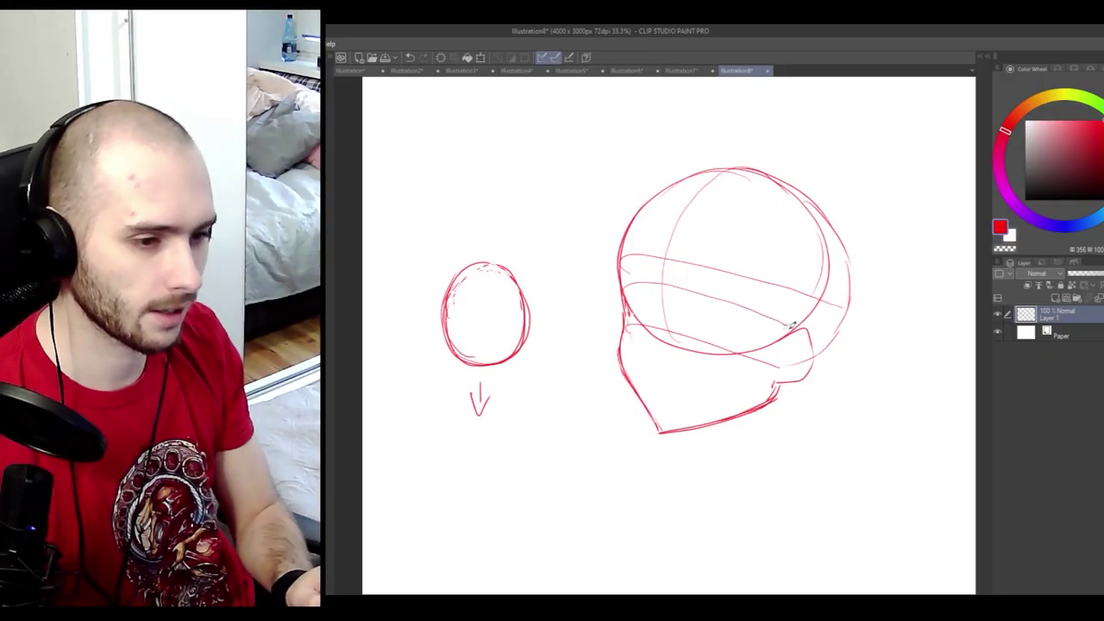
pyautogui.moveTo(774, 372); pyautogui.dragTo(787, 327)
# - Mark the nose bridge inside the eye band with a short nose tick below, undoing the trial strokes for the far eye
pyautogui.moveTo(653, 286); pyautogui.dragTo(662, 338)
pyautogui.moveTo(628, 321)
pyautogui.mouseDown()
pyautogui.moveTo(634, 292)
pyautogui.moveTo(656, 330)
pyautogui.mouseUp()
pyautogui.hotkey('ctrl', 'z')
pyautogui.hotkey('ctrl', 'z')
pyautogui.hotkey('ctrl', 'z')
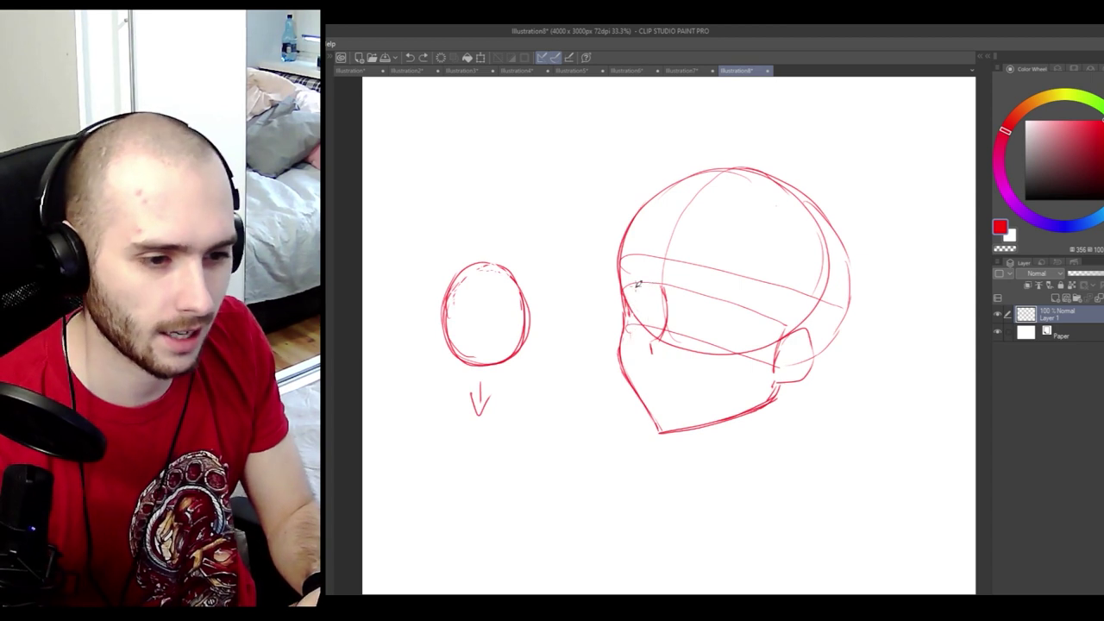
pyautogui.moveTo(637, 292)
pyautogui.mouseDown()
pyautogui.moveTo(636, 316)
pyautogui.moveTo(654, 324)
pyautogui.mouseUp()
pyautogui.hotkey('ctrl', 'z')
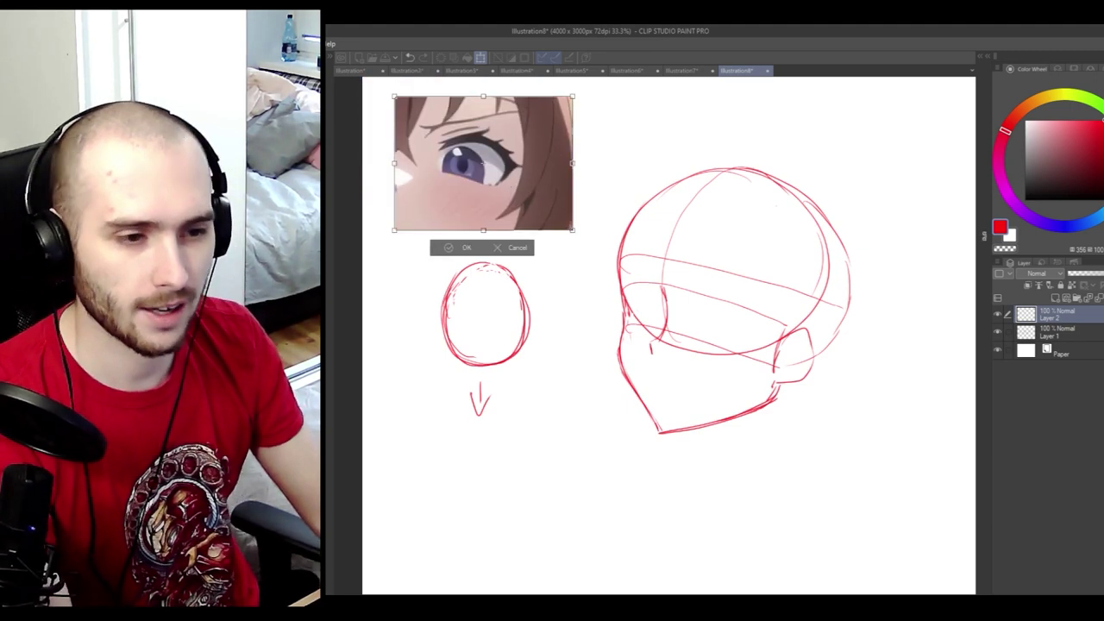
# - Place the anime eye reference image above the small oval and trace its angled lower lid in red on Layer 3
pyautogui.press('Return')
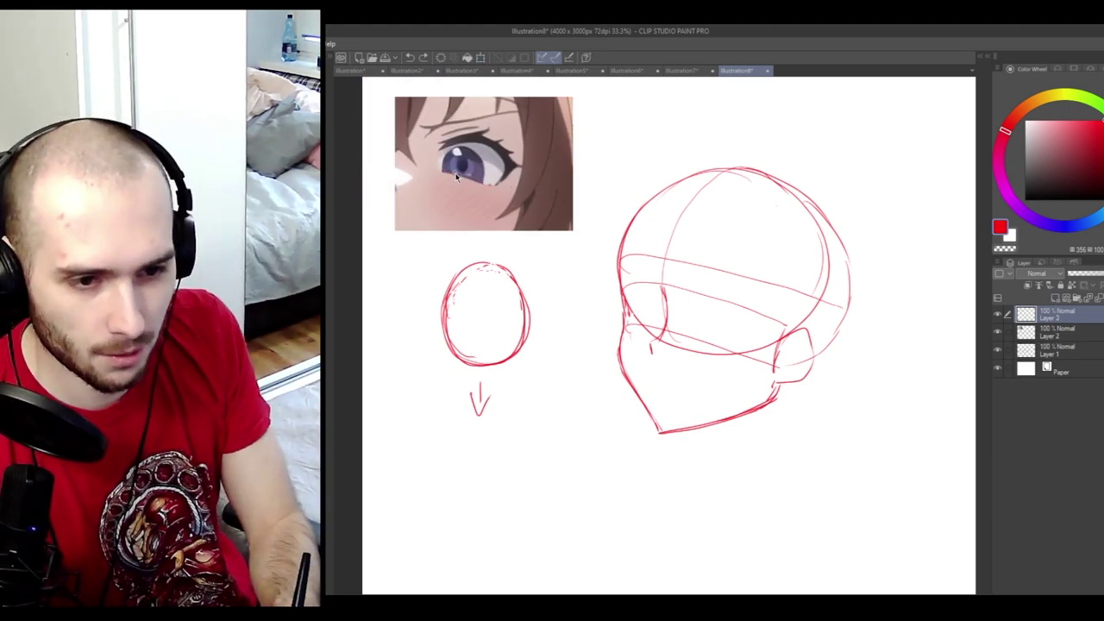
pyautogui.moveTo(437, 171); pyautogui.dragTo(497, 188)
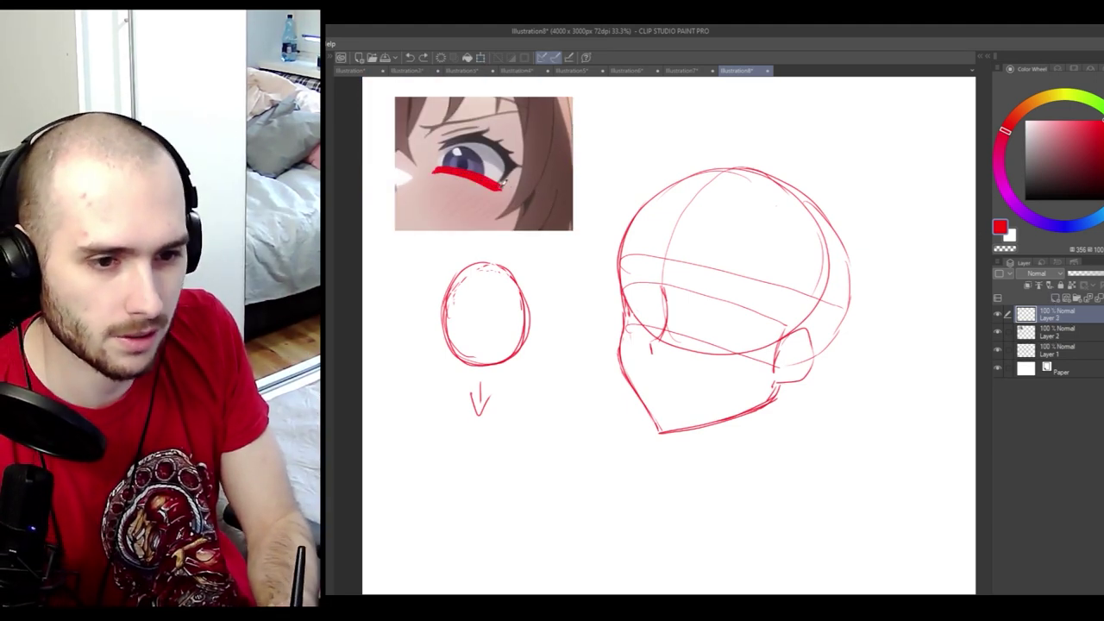
pyautogui.hotkey('ctrl', 'z')
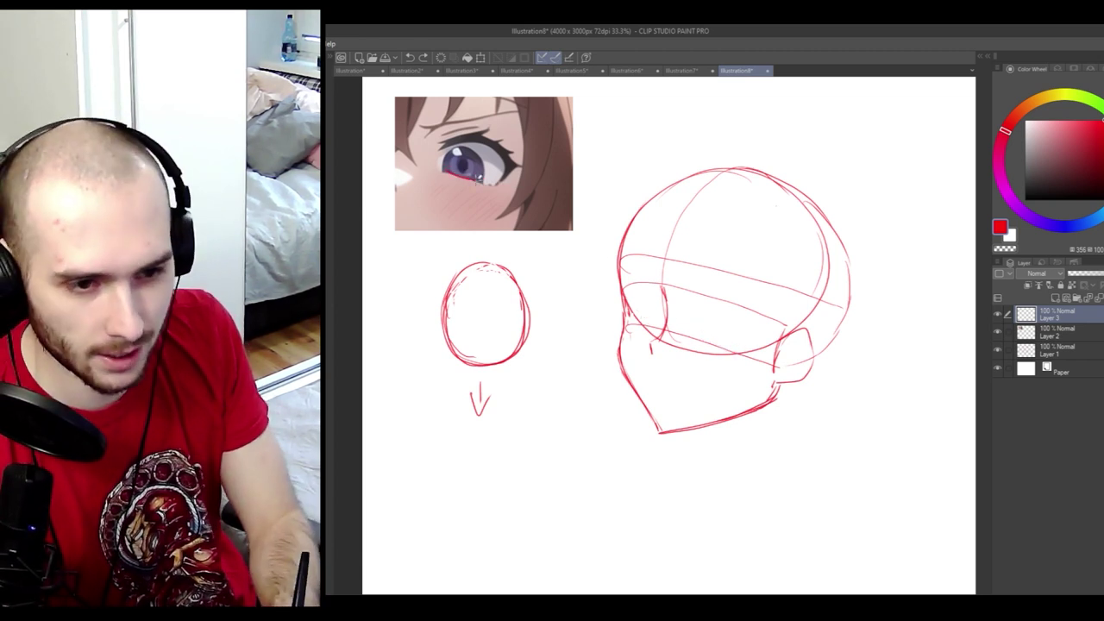
pyautogui.hotkey('ctrl', 'z')
pyautogui.moveTo(481, 183)
pyautogui.mouseDown()
pyautogui.moveTo(502, 179)
pyautogui.moveTo(483, 183)
pyautogui.mouseUp()
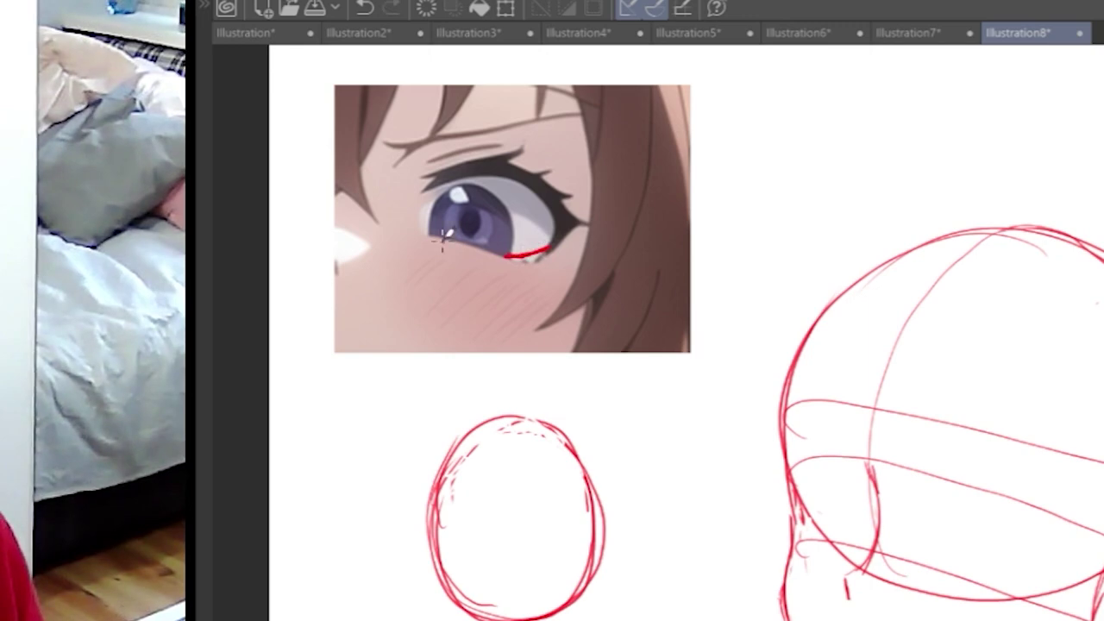
pyautogui.moveTo(461, 247)
pyautogui.mouseDown()
pyautogui.moveTo(519, 254)
pyautogui.moveTo(553, 242)
pyautogui.mouseUp()
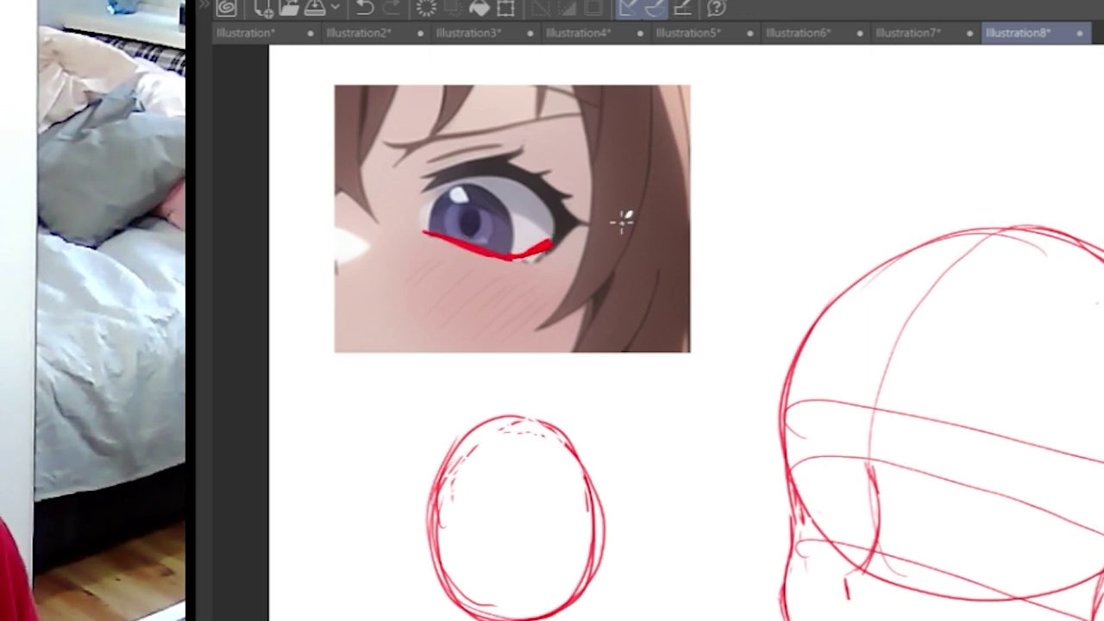
pyautogui.moveTo(509, 261); pyautogui.dragTo(544, 242)
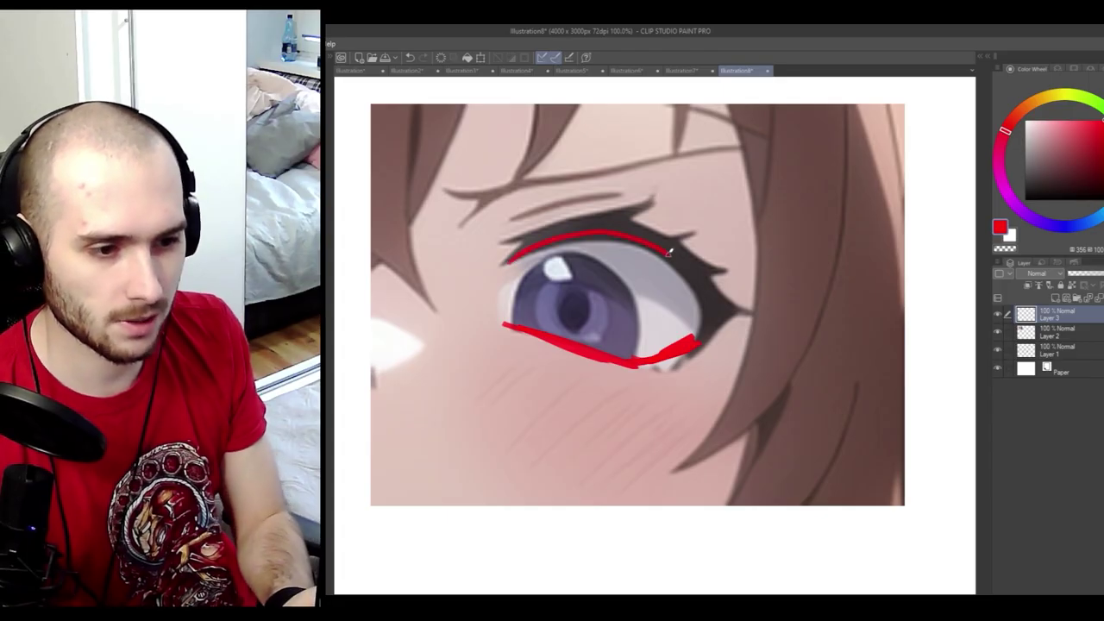
# - Try to trace the reference eye's upper lid as one smooth curve running down to the outer corner
pyautogui.moveTo(669, 252)
pyautogui.mouseDown()
pyautogui.moveTo(698, 333)
pyautogui.moveTo(656, 244)
pyautogui.moveTo(594, 232)
pyautogui.mouseUp()
pyautogui.hotkey('ctrl', 'z')
pyautogui.moveTo(506, 263); pyautogui.dragTo(547, 245)
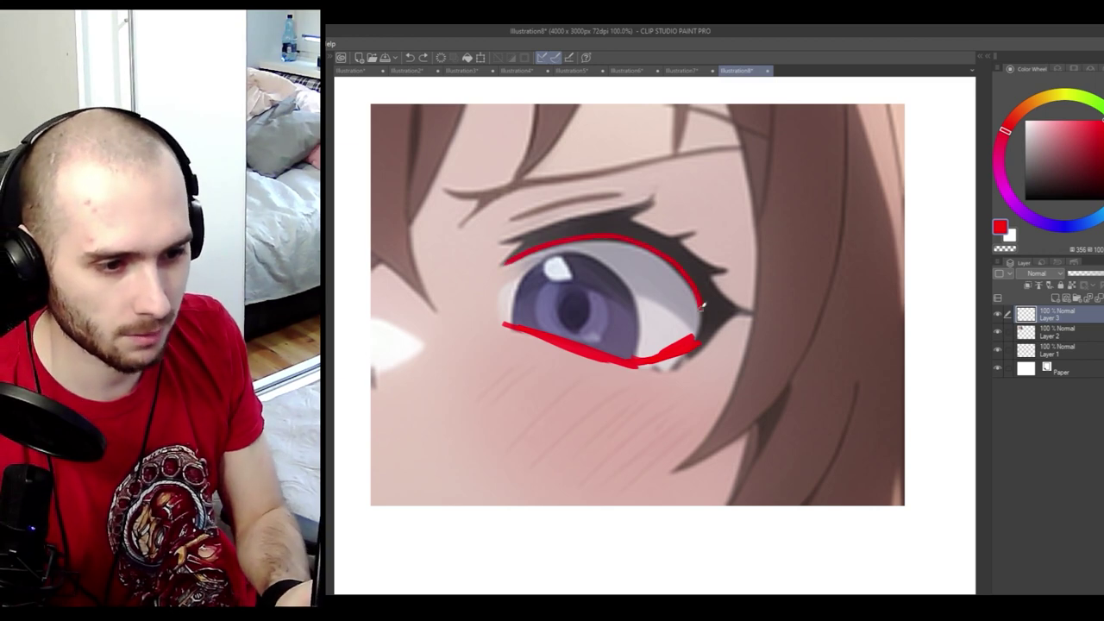
pyautogui.moveTo(702, 306); pyautogui.dragTo(696, 340)
pyautogui.moveTo(695, 340)
pyautogui.mouseDown()
pyautogui.moveTo(698, 305)
pyautogui.moveTo(676, 266)
pyautogui.moveTo(629, 240)
pyautogui.moveTo(580, 236)
pyautogui.moveTo(502, 269)
pyautogui.mouseUp()
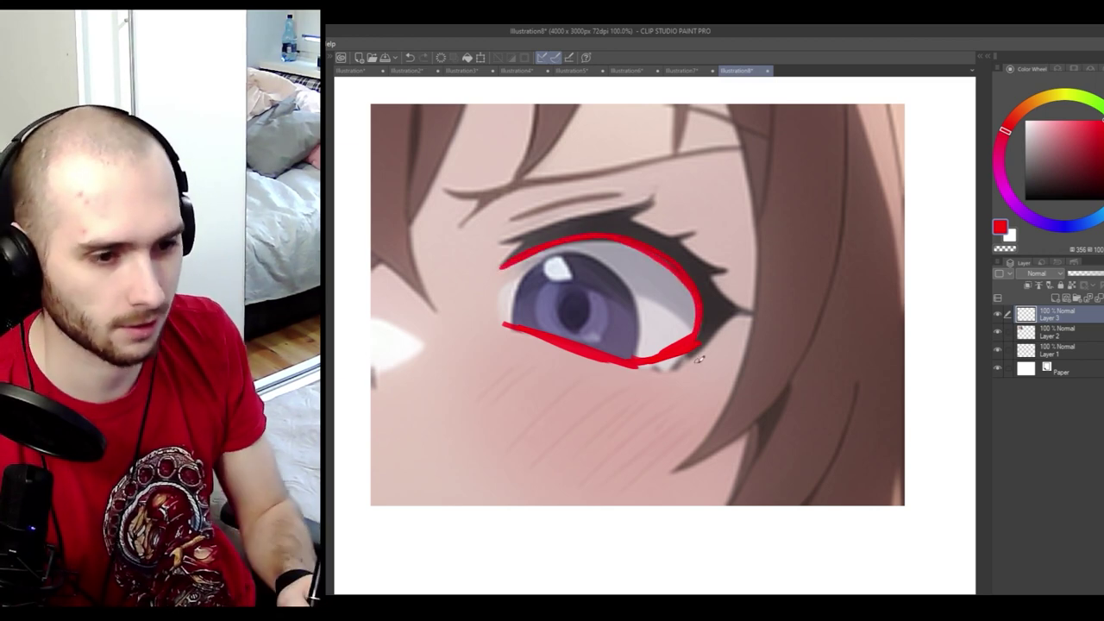
pyautogui.hotkey('ctrl', 'z')
pyautogui.hotkey('ctrl', 'z')
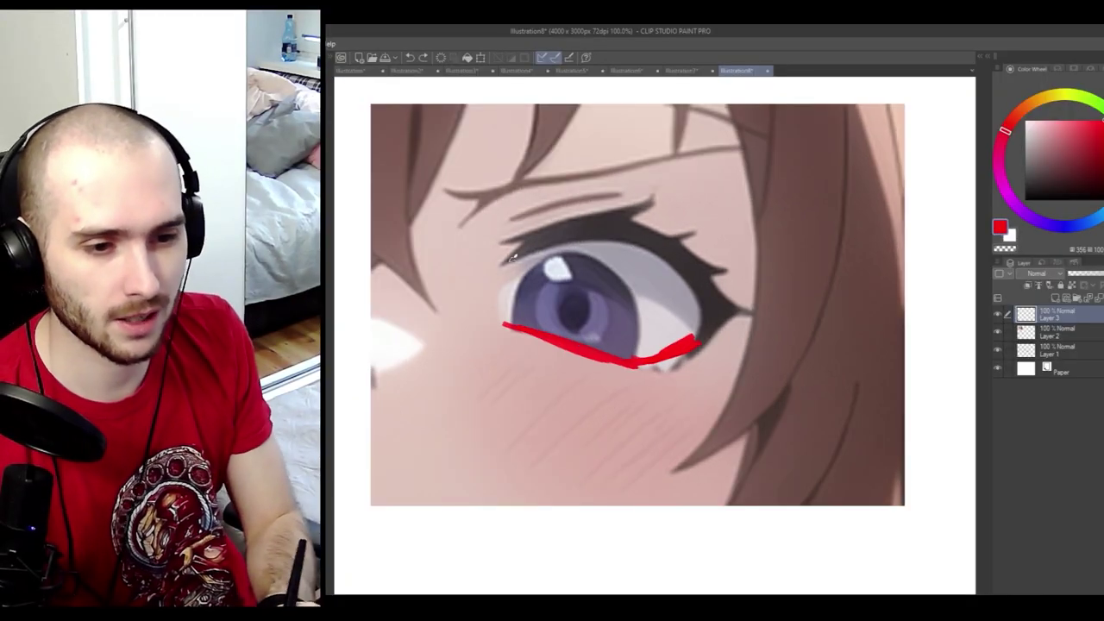
# - Try to trace the reference eye's upper lid with straight, angled segments joining the lower lid at the outer corner
pyautogui.moveTo(511, 257)
pyautogui.mouseDown()
pyautogui.moveTo(599, 237)
pyautogui.moveTo(652, 251)
pyautogui.moveTo(691, 288)
pyautogui.moveTo(699, 331)
pyautogui.moveTo(690, 275)
pyautogui.mouseUp()
pyautogui.hotkey('ctrl', 'z')
pyautogui.moveTo(698, 334); pyautogui.dragTo(689, 282)
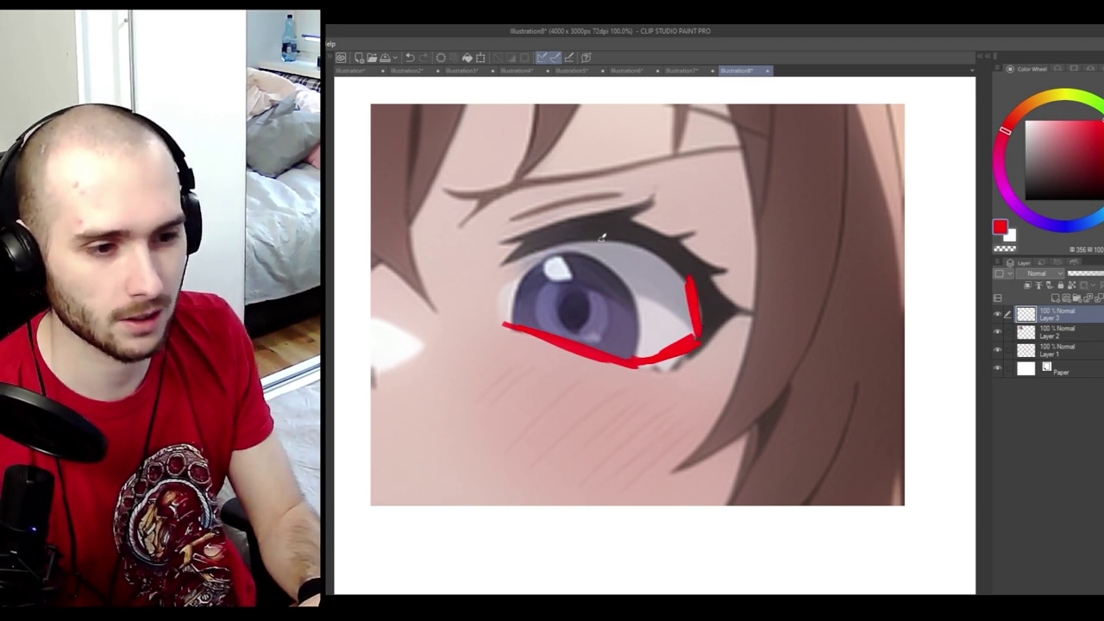
pyautogui.moveTo(602, 235); pyautogui.dragTo(690, 274)
pyautogui.moveTo(502, 265)
pyautogui.mouseDown()
pyautogui.moveTo(539, 248)
pyautogui.moveTo(605, 236)
pyautogui.mouseUp()
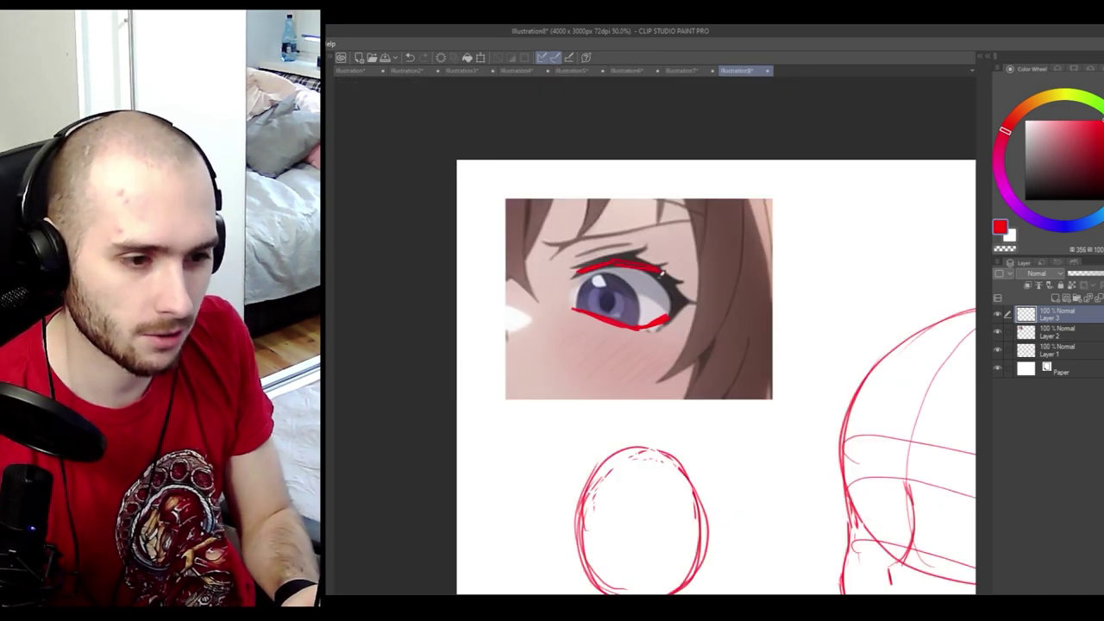
pyautogui.moveTo(662, 274); pyautogui.dragTo(677, 313)
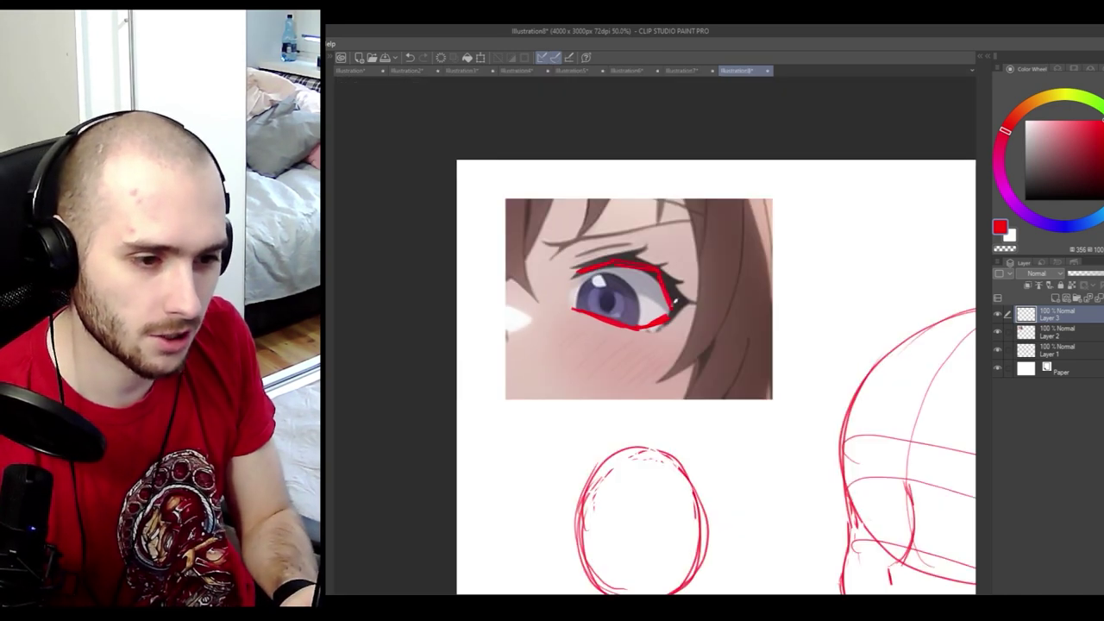
pyautogui.hotkey('ctrl', 'z')
pyautogui.hotkey('ctrl', 'z')
pyautogui.moveTo(591, 268); pyautogui.dragTo(667, 282)
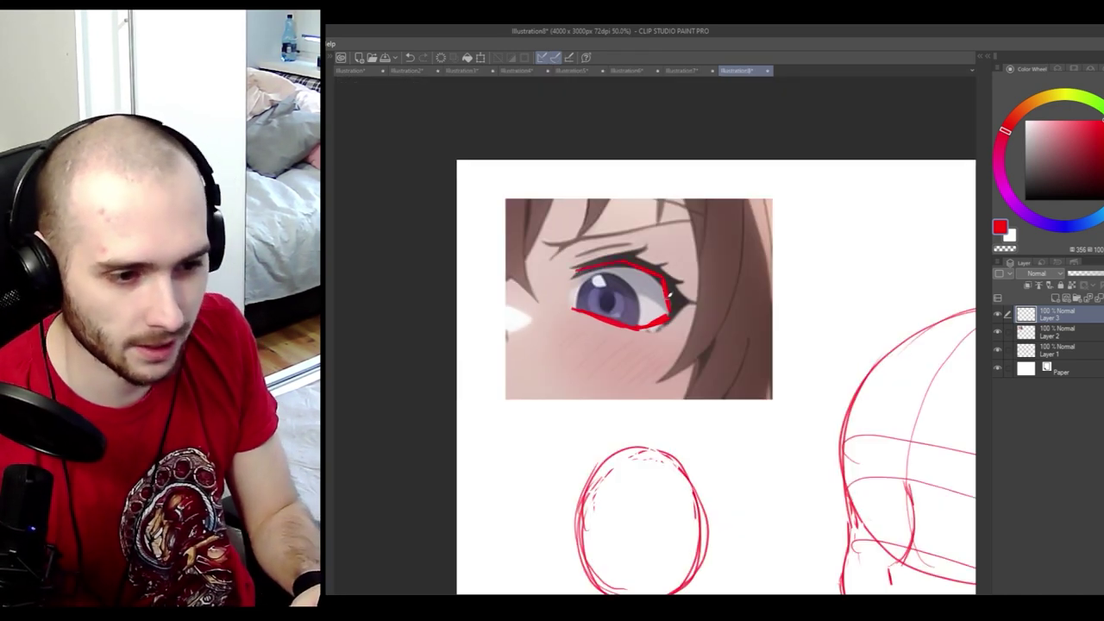
# - On Layer 1, draw angular upper lids and short straight lower lids for both eyes inside the head's eye band
pyautogui.scroll(-1, 671, 297)
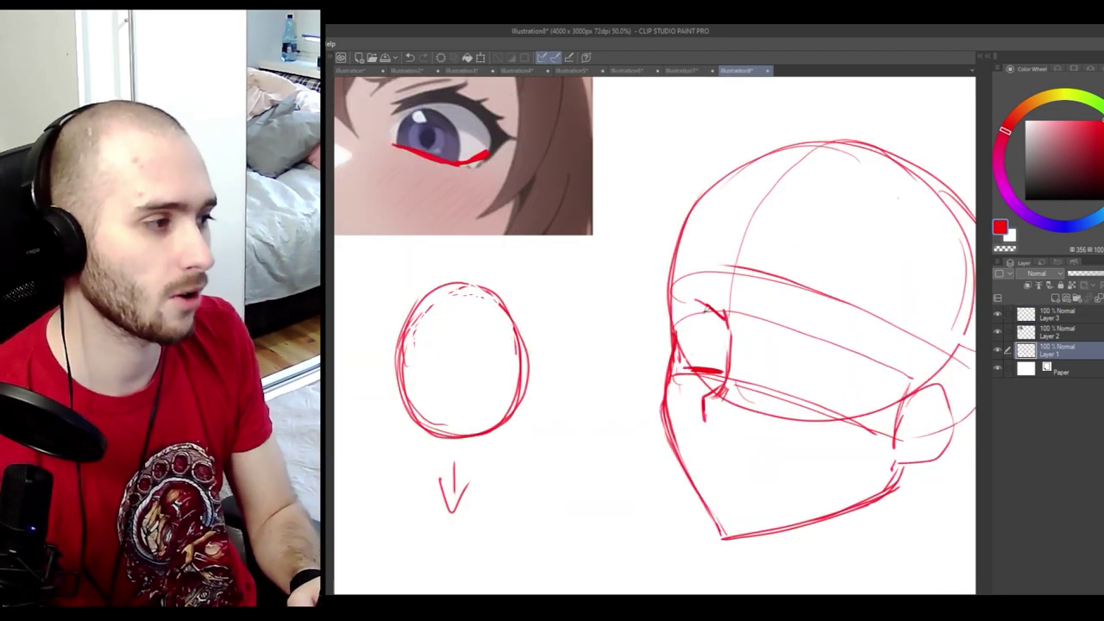
pyautogui.moveTo(696, 320)
pyautogui.mouseDown()
pyautogui.moveTo(681, 339)
pyautogui.moveTo(725, 342)
pyautogui.mouseUp()
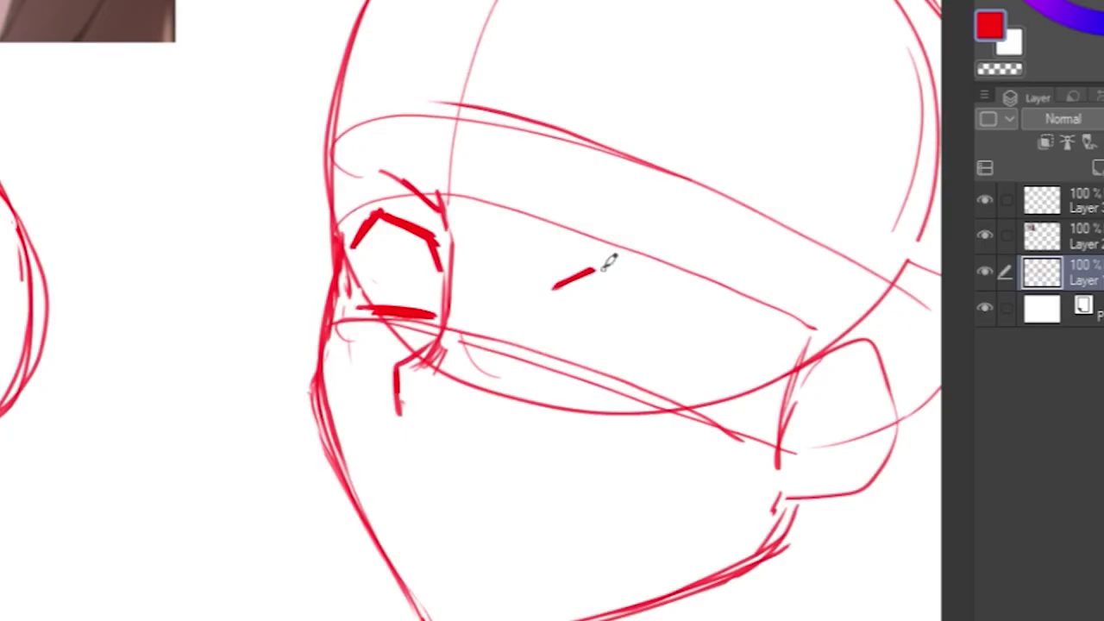
pyautogui.moveTo(807, 348)
pyautogui.mouseDown()
pyautogui.moveTo(854, 359)
pyautogui.moveTo(867, 376)
pyautogui.mouseUp()
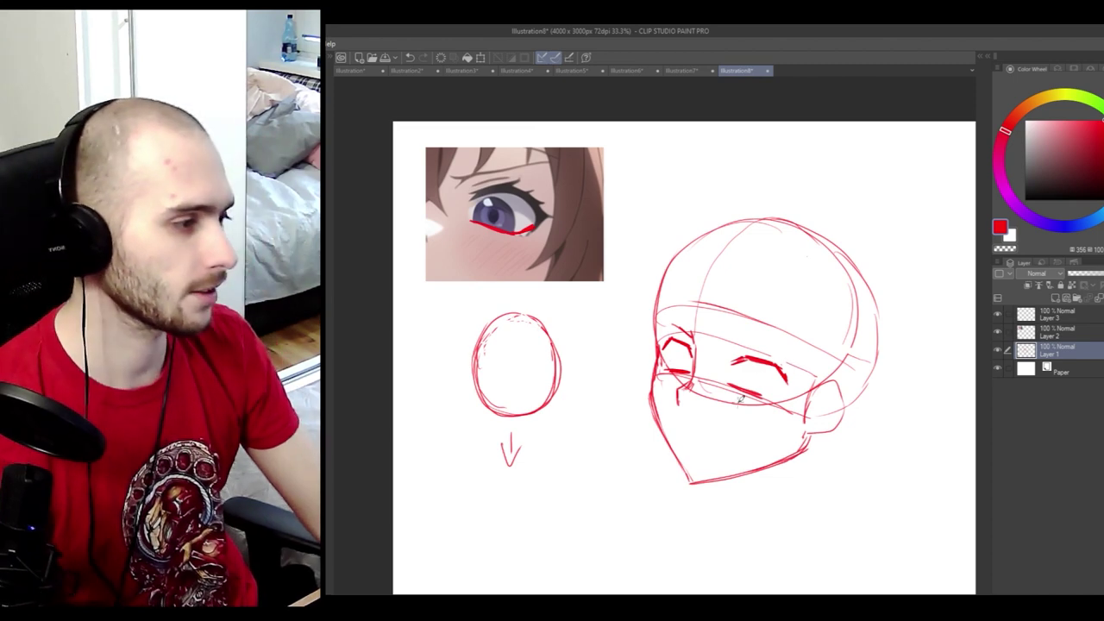
pyautogui.scroll(1, 741, 398)
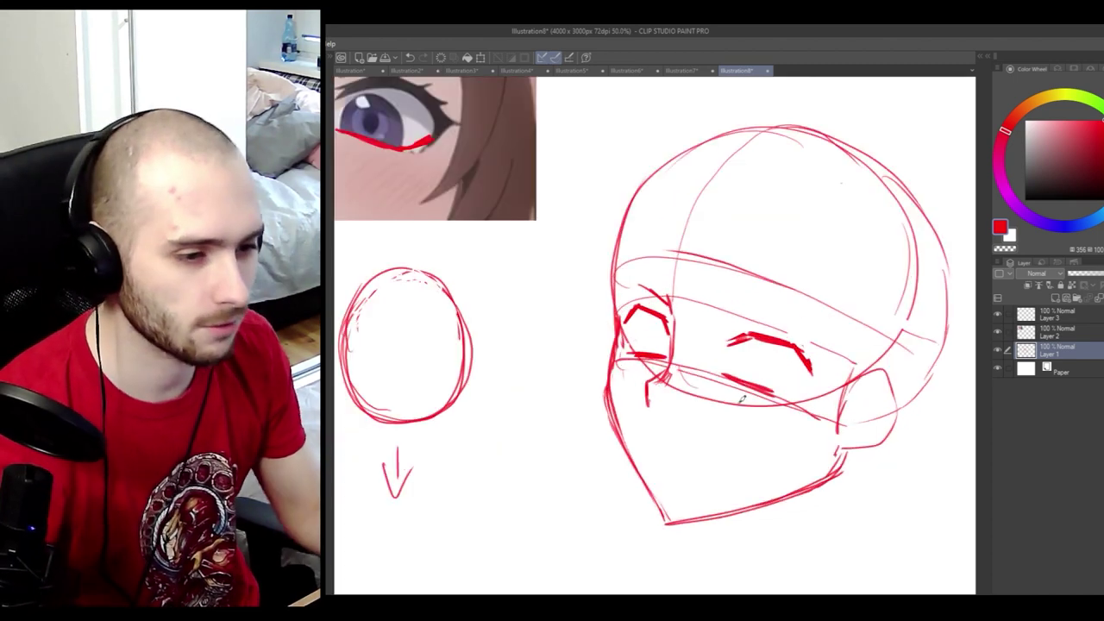
pyautogui.scroll(-1, 703, 355)
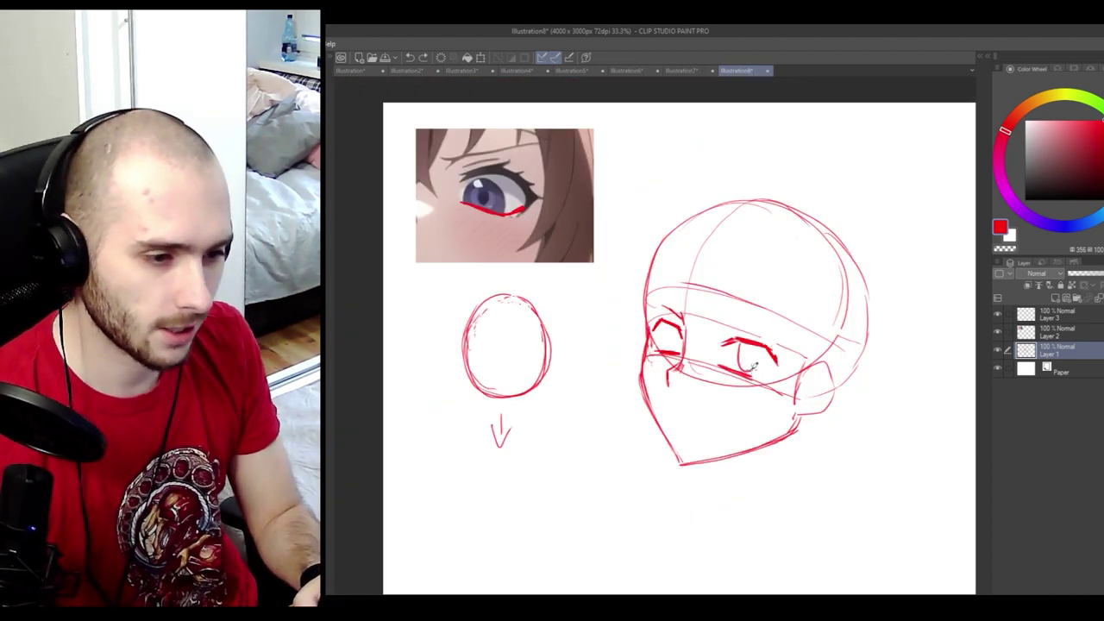
# - Try to set the iris placement with long slanted axis lines running through both eyes of the three-quarter head
pyautogui.moveTo(749, 368); pyautogui.dragTo(740, 344)
pyautogui.hotkey('ctrl', 'z')
pyautogui.scroll(1, 749, 335)
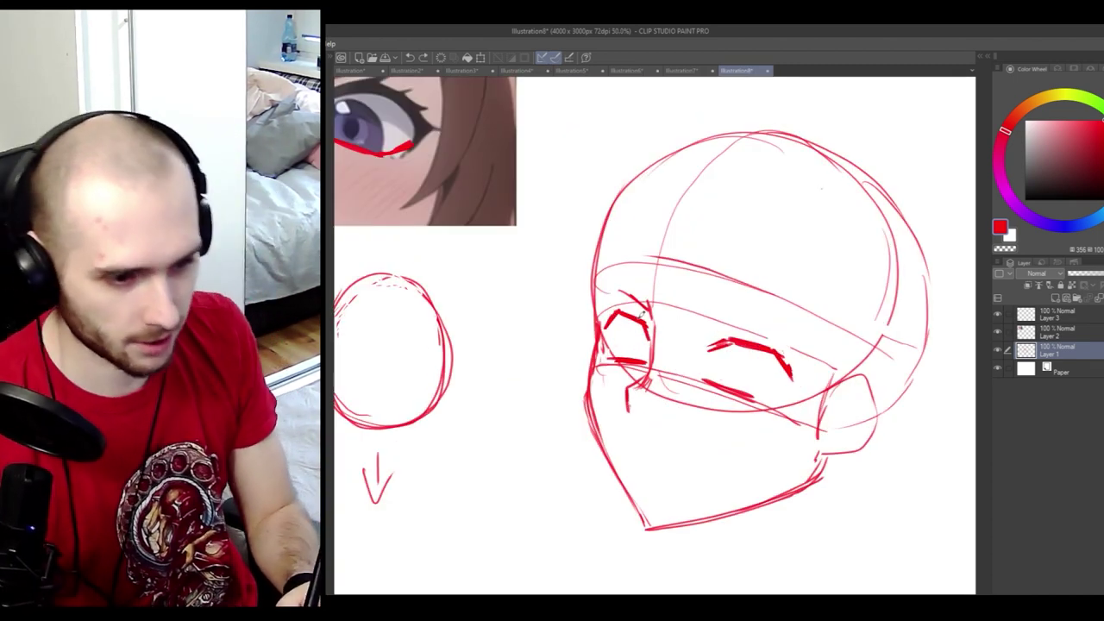
pyautogui.moveTo(636, 246); pyautogui.dragTo(634, 399)
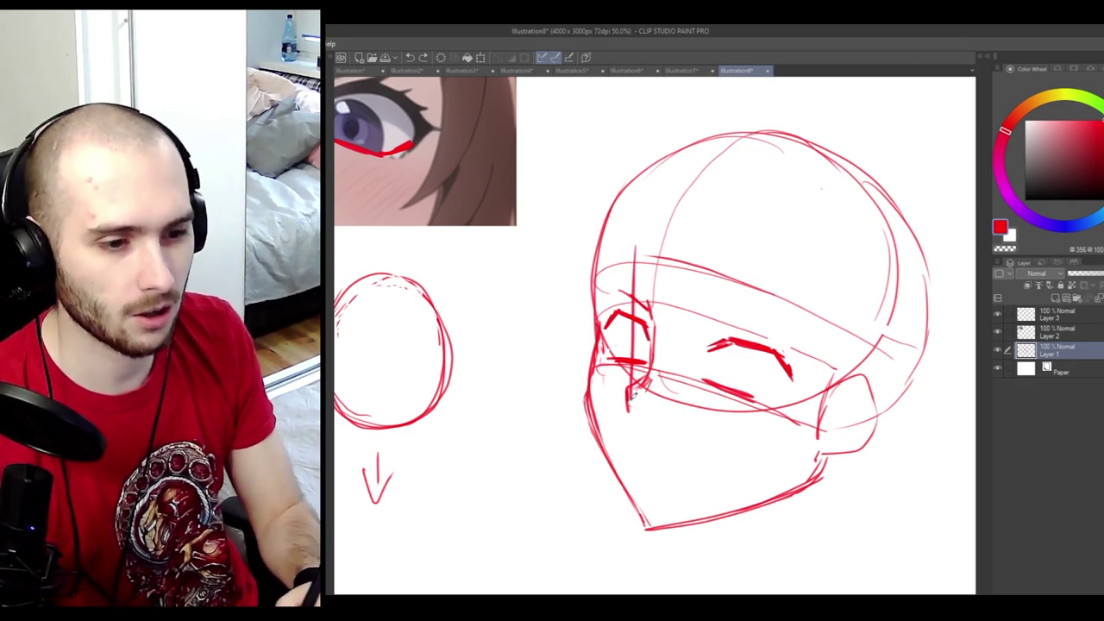
pyautogui.moveTo(633, 399); pyautogui.dragTo(632, 416)
pyautogui.moveTo(766, 273); pyautogui.dragTo(736, 495)
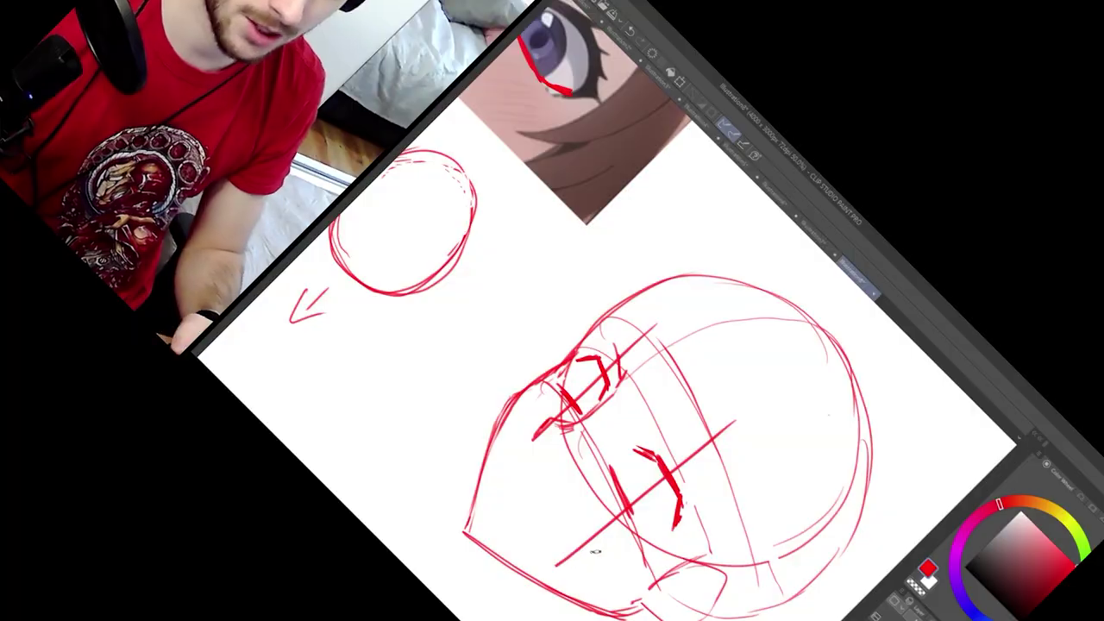
pyautogui.hotkey('ctrl', 'z')
pyautogui.hotkey('ctrl', 'z')
# - Try to build the irises of both eyes around short slanted centre lines joining the upper and lower lids
pyautogui.moveTo(753, 349); pyautogui.dragTo(742, 390)
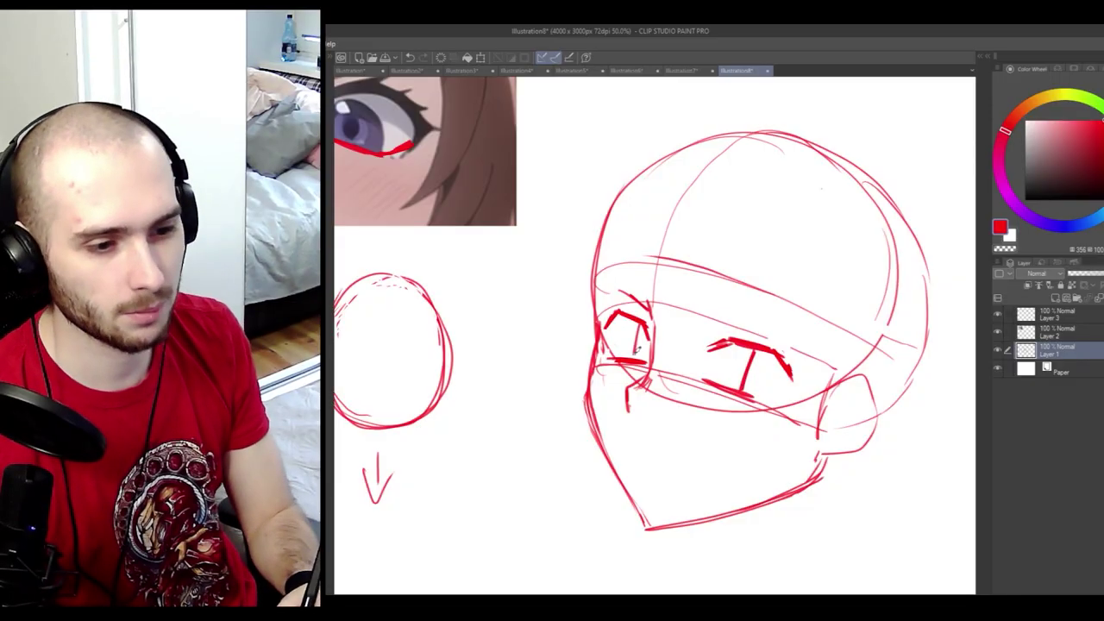
pyautogui.moveTo(641, 323); pyautogui.dragTo(634, 356)
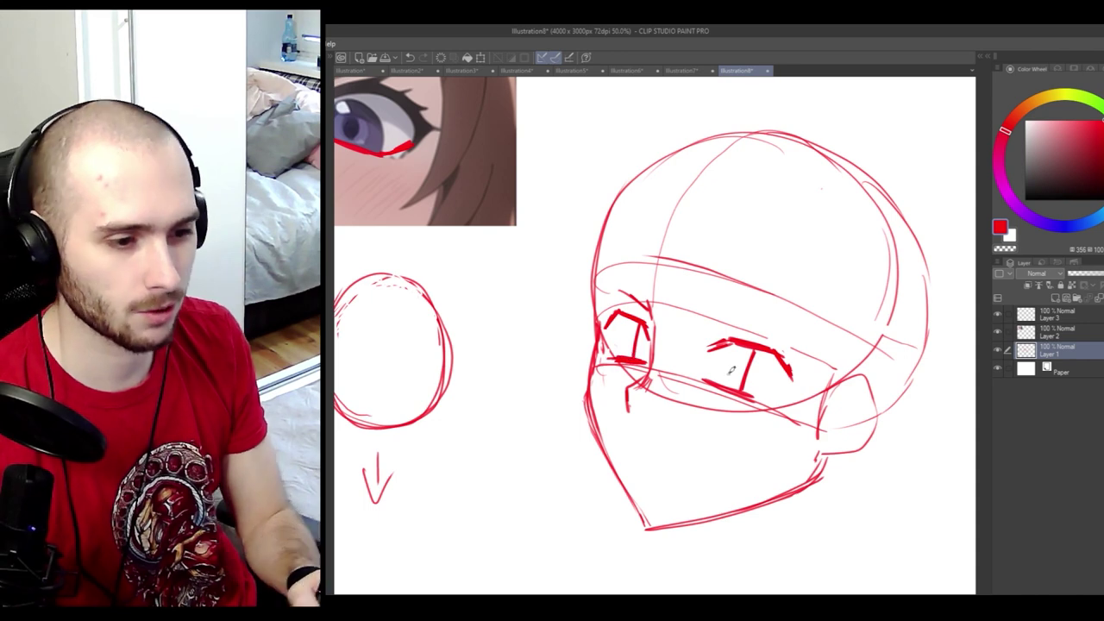
pyautogui.moveTo(751, 392); pyautogui.dragTo(719, 381)
pyautogui.hotkey('ctrl', 'z')
pyautogui.moveTo(629, 321)
pyautogui.mouseDown()
pyautogui.moveTo(637, 356)
pyautogui.moveTo(634, 321)
pyautogui.mouseUp()
pyautogui.moveTo(735, 352)
pyautogui.mouseDown()
pyautogui.moveTo(765, 349)
pyautogui.moveTo(746, 383)
pyautogui.mouseUp()
pyautogui.moveTo(659, 335); pyautogui.dragTo(562, 302)
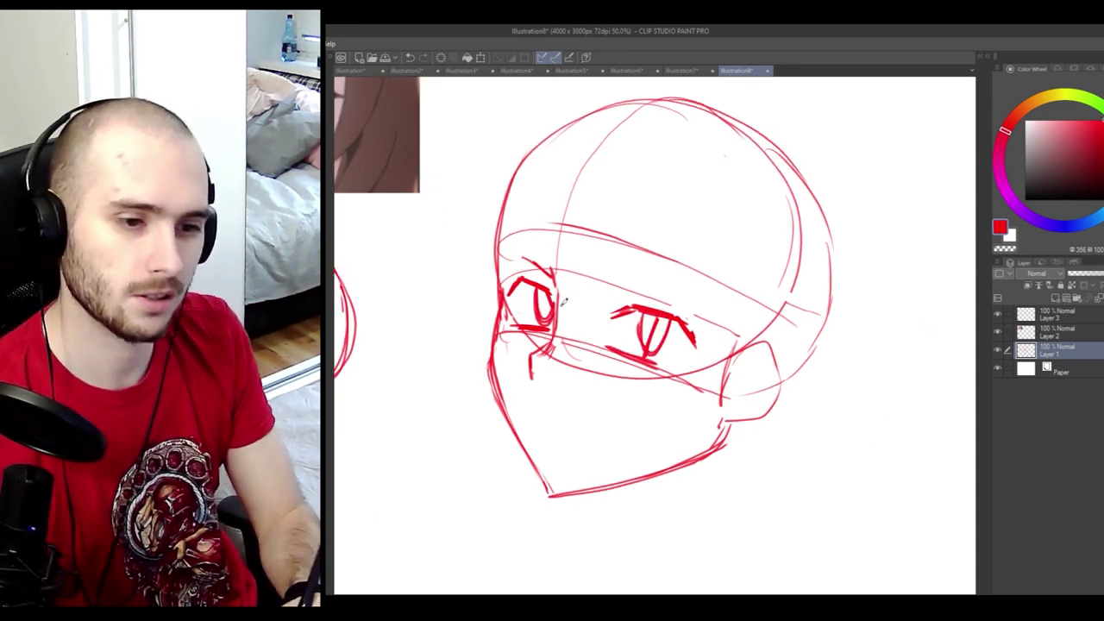
pyautogui.hotkey('ctrl', 'z')
pyautogui.hotkey('ctrl', 'z')
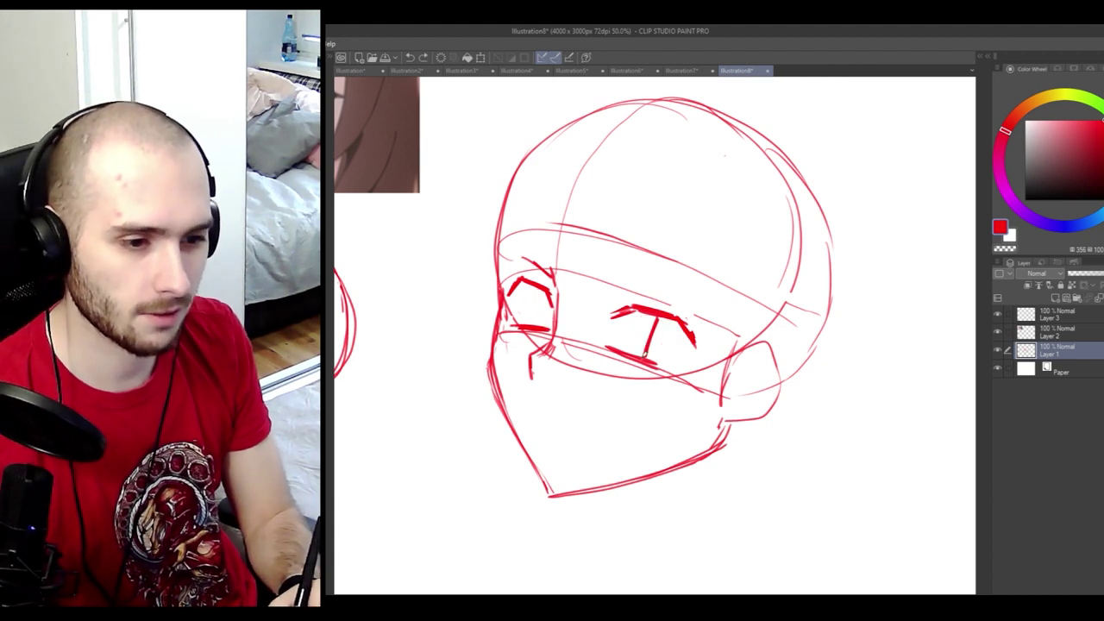
pyautogui.hotkey('ctrl', 'z')
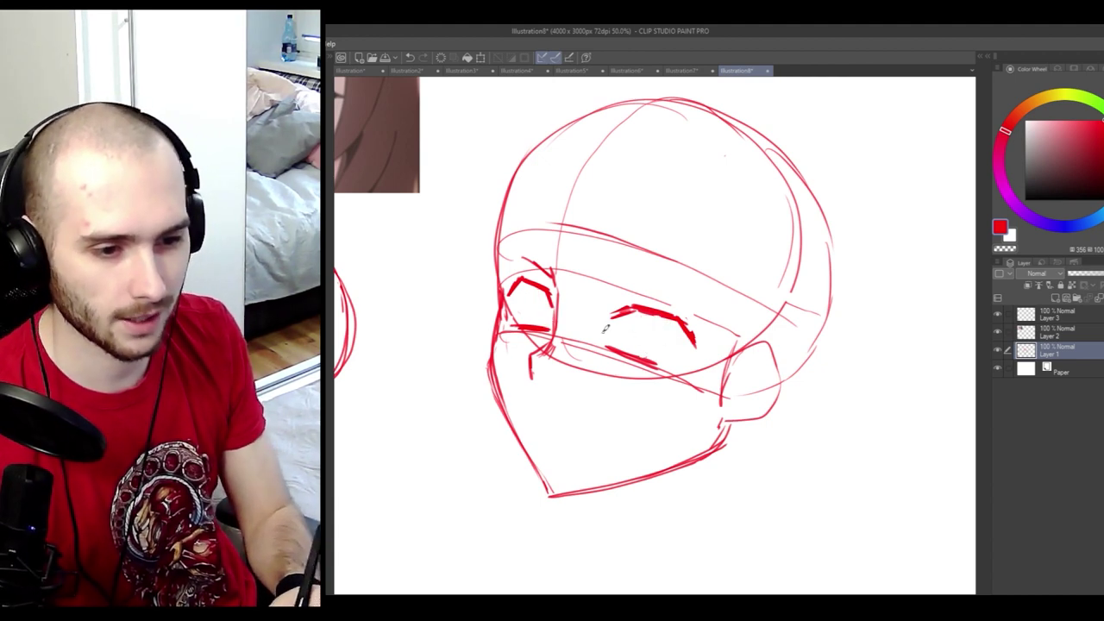
# - Draw oval irises touching both lids in each eye and check their tilt with slanted axis lines
pyautogui.moveTo(648, 314); pyautogui.dragTo(644, 318)
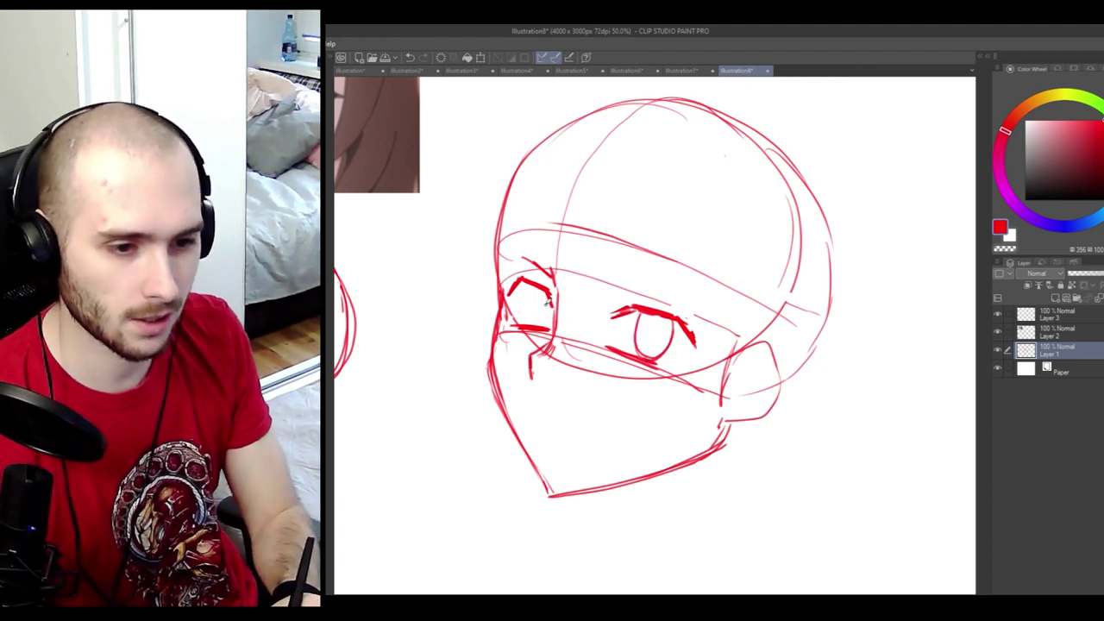
pyautogui.moveTo(545, 283); pyautogui.dragTo(533, 325)
pyautogui.moveTo(666, 274); pyautogui.dragTo(635, 397)
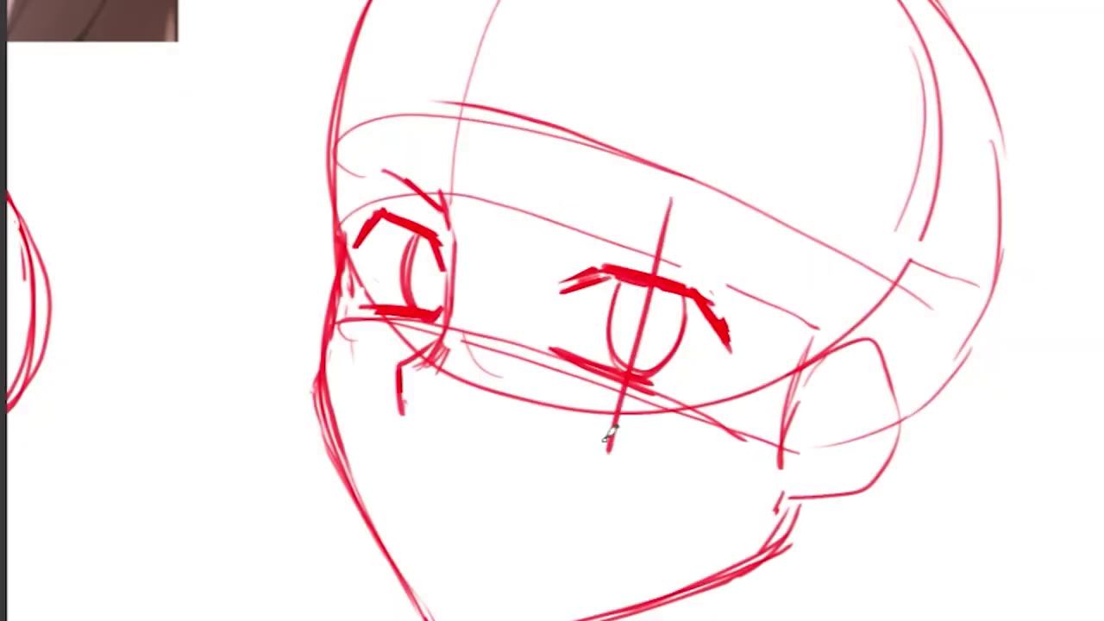
pyautogui.moveTo(557, 248); pyautogui.dragTo(530, 381)
pyautogui.moveTo(771, 366); pyautogui.dragTo(763, 387)
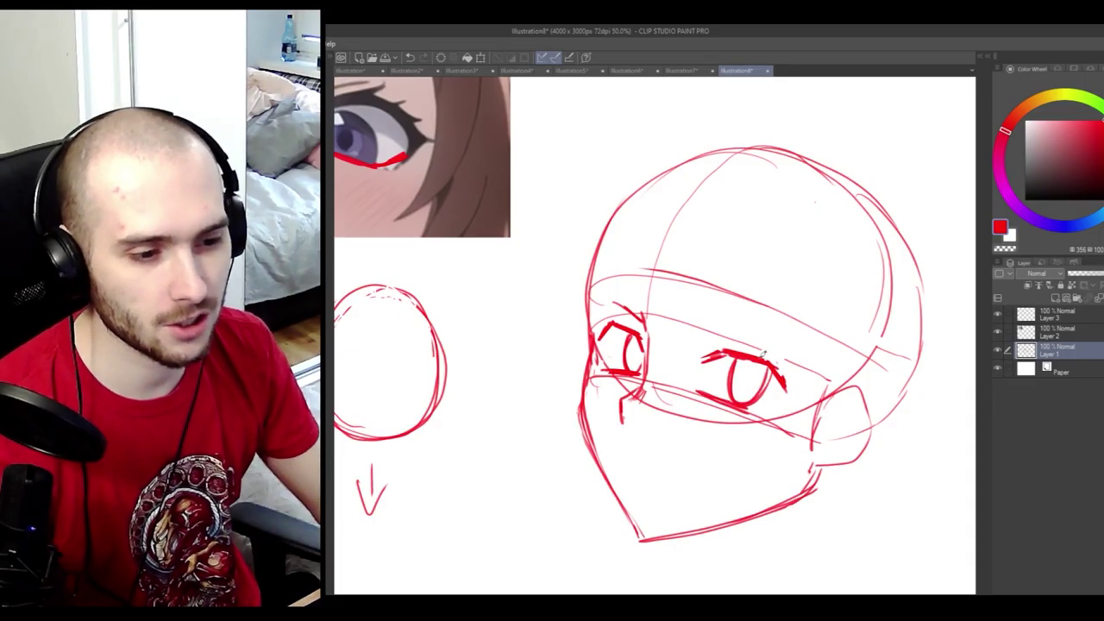
pyautogui.scroll(-2, 762, 355)
pyautogui.scroll(1, 713, 345)
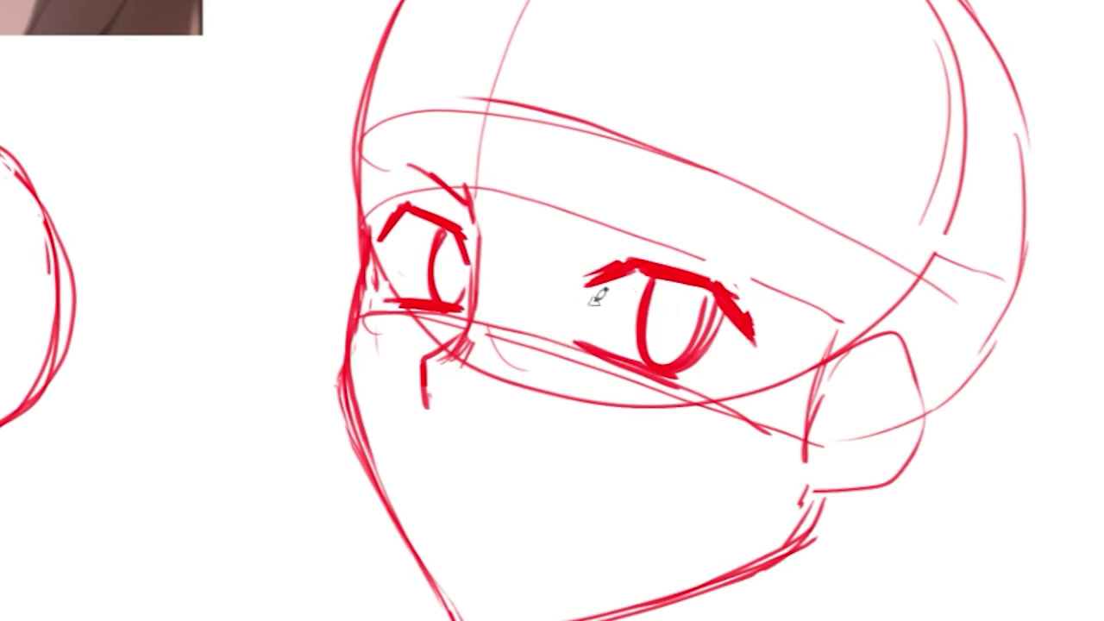
# - Try lowered lids across the near eye for a tired look and clear the irises from both eyes
pyautogui.moveTo(682, 338); pyautogui.dragTo(752, 362)
pyautogui.moveTo(731, 339)
pyautogui.mouseDown()
pyautogui.moveTo(634, 302)
pyautogui.moveTo(623, 326)
pyautogui.moveTo(762, 355)
pyautogui.mouseUp()
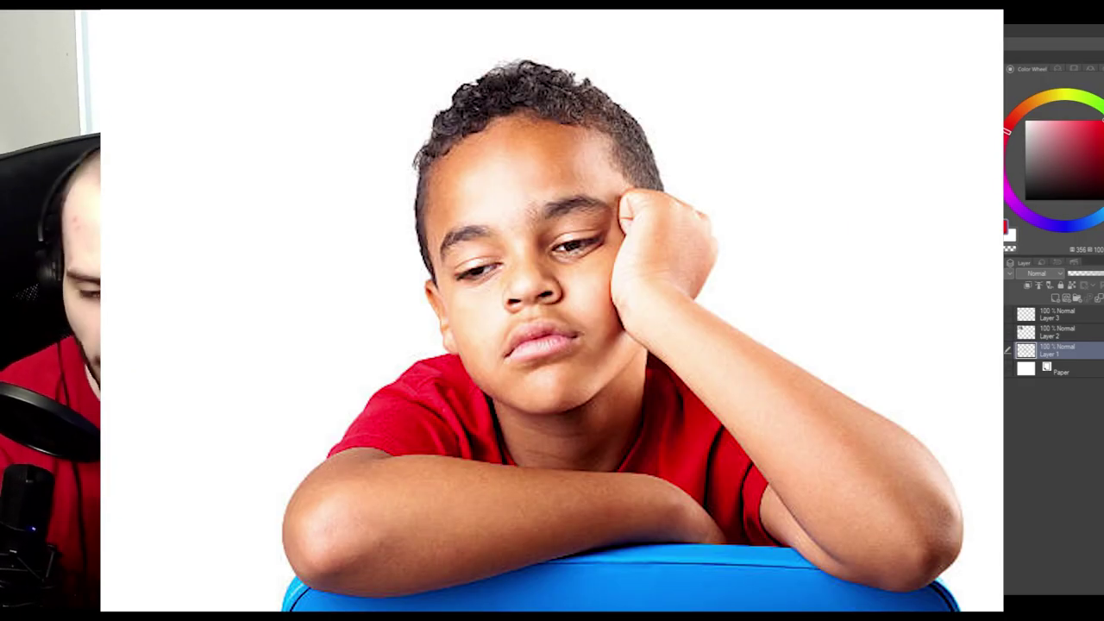
pyautogui.moveTo(678, 342)
pyautogui.mouseDown()
pyautogui.moveTo(756, 361)
pyautogui.moveTo(734, 346)
pyautogui.moveTo(714, 363)
pyautogui.mouseUp()
pyautogui.moveTo(605, 337); pyautogui.dragTo(603, 317)
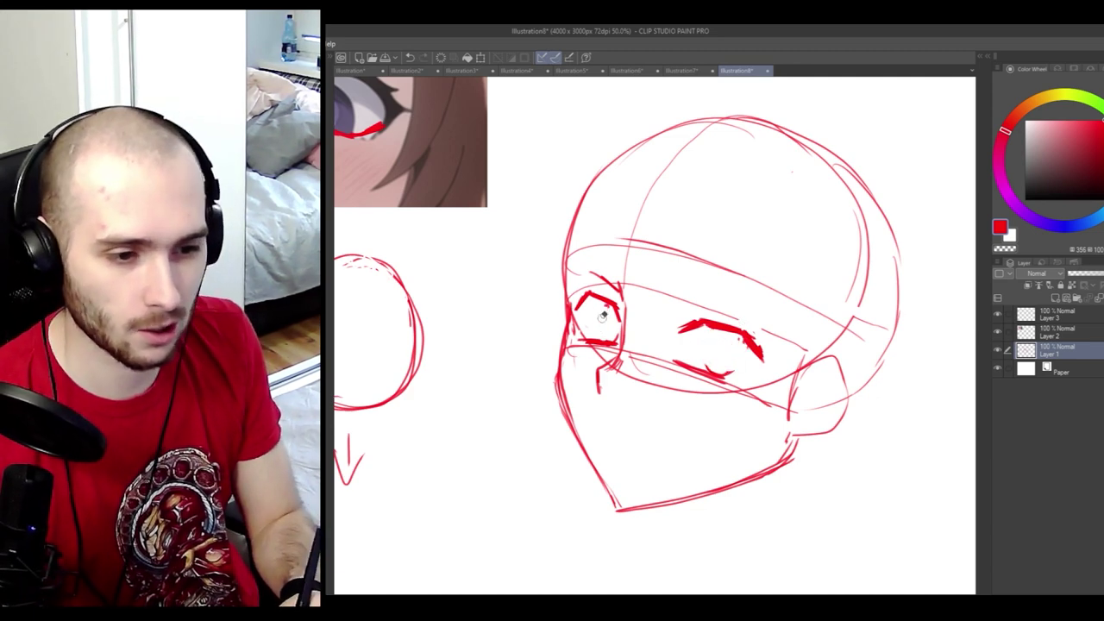
# - Try smaller irises that float between the lids or hang from the upper lids without reaching the lower ones
pyautogui.moveTo(716, 336); pyautogui.dragTo(723, 367)
pyautogui.moveTo(609, 309); pyautogui.dragTo(608, 341)
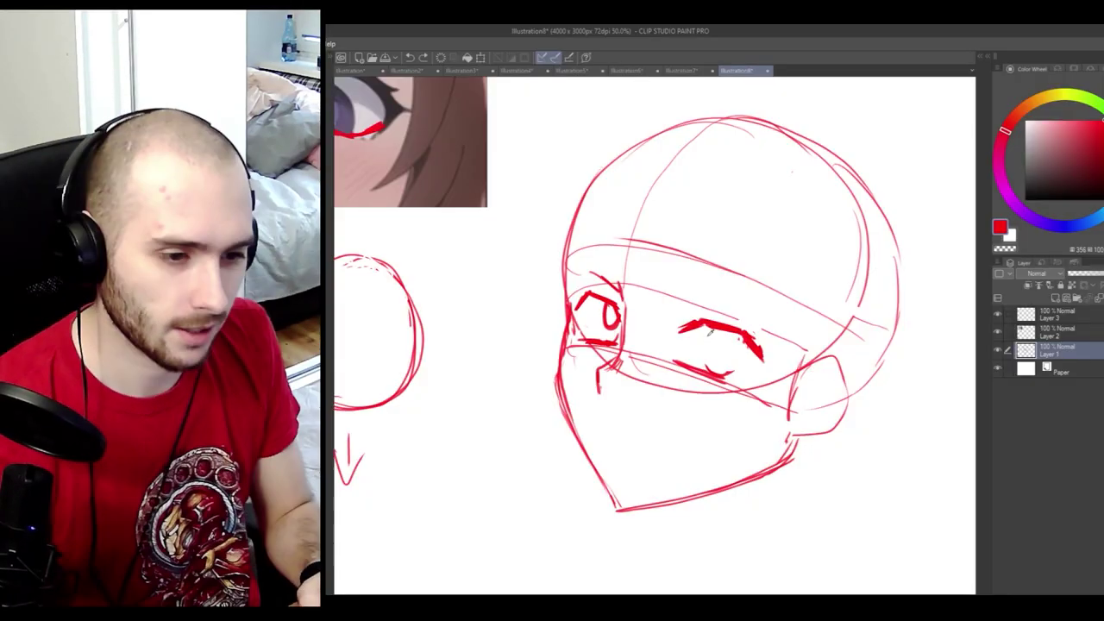
pyautogui.hotkey('ctrl', 'z')
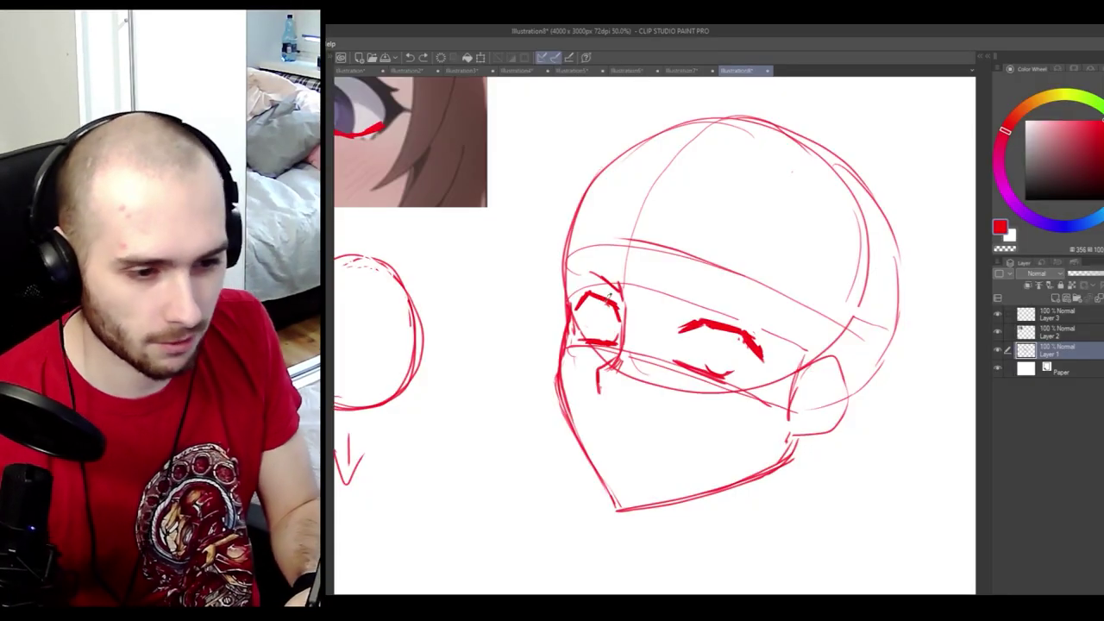
pyautogui.moveTo(607, 302); pyautogui.dragTo(604, 323)
pyautogui.moveTo(713, 331)
pyautogui.mouseDown()
pyautogui.moveTo(723, 346)
pyautogui.moveTo(709, 334)
pyautogui.mouseUp()
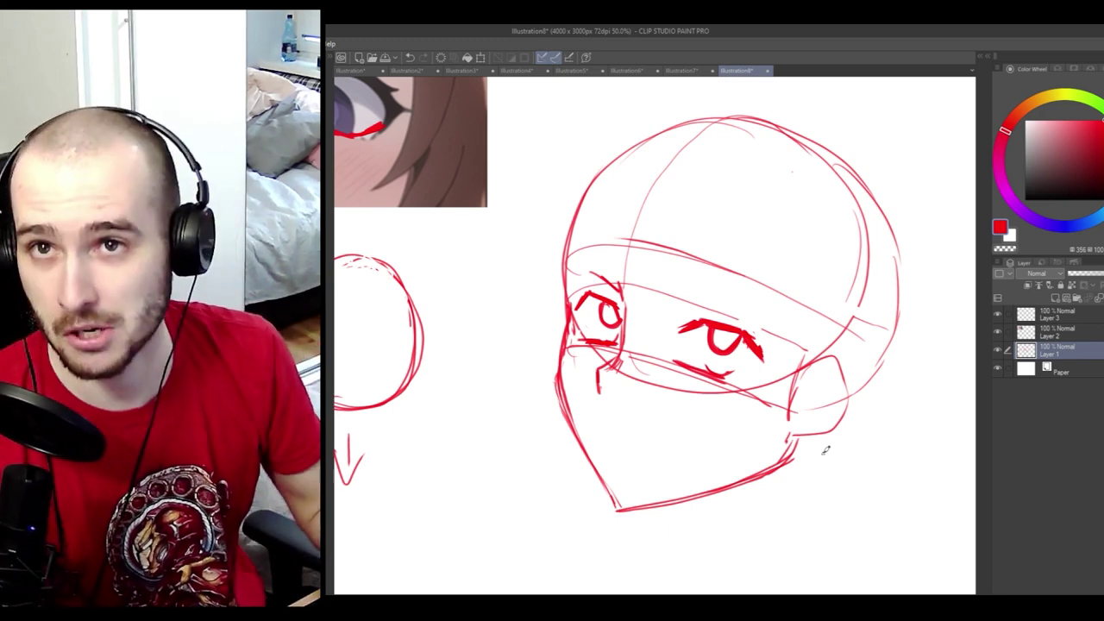
pyautogui.hotkey('ctrl', 'z')
pyautogui.hotkey('ctrl', 'z')
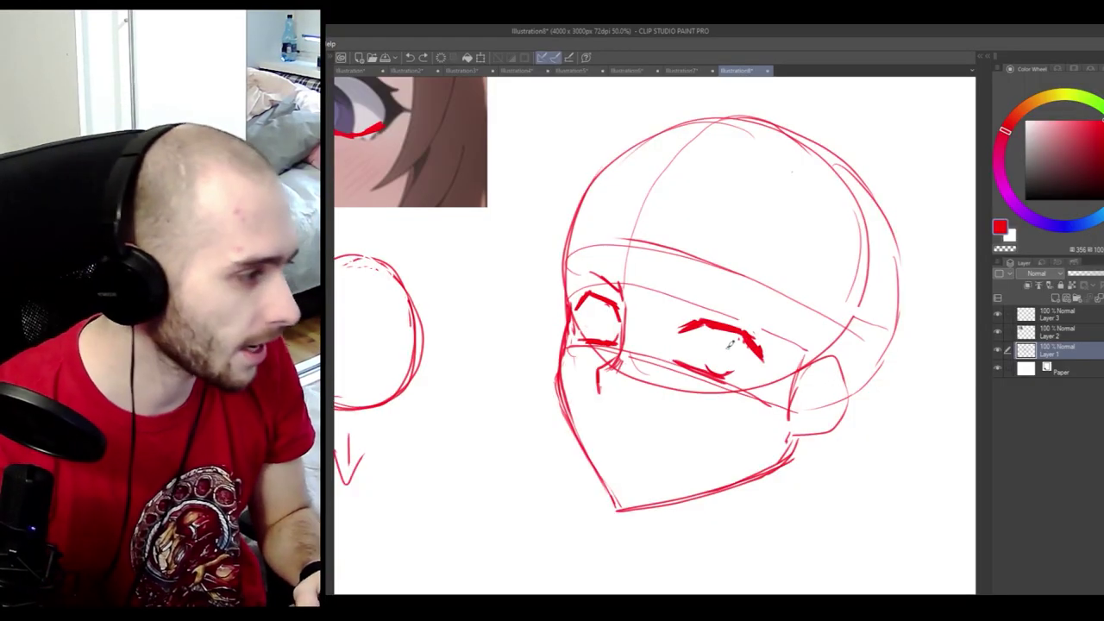
# - Thicken both upper lids into smoother curves and draw oval irises spanning from the upper to the lower lids
pyautogui.moveTo(682, 328); pyautogui.dragTo(761, 356)
pyautogui.moveTo(609, 298); pyautogui.dragTo(619, 308)
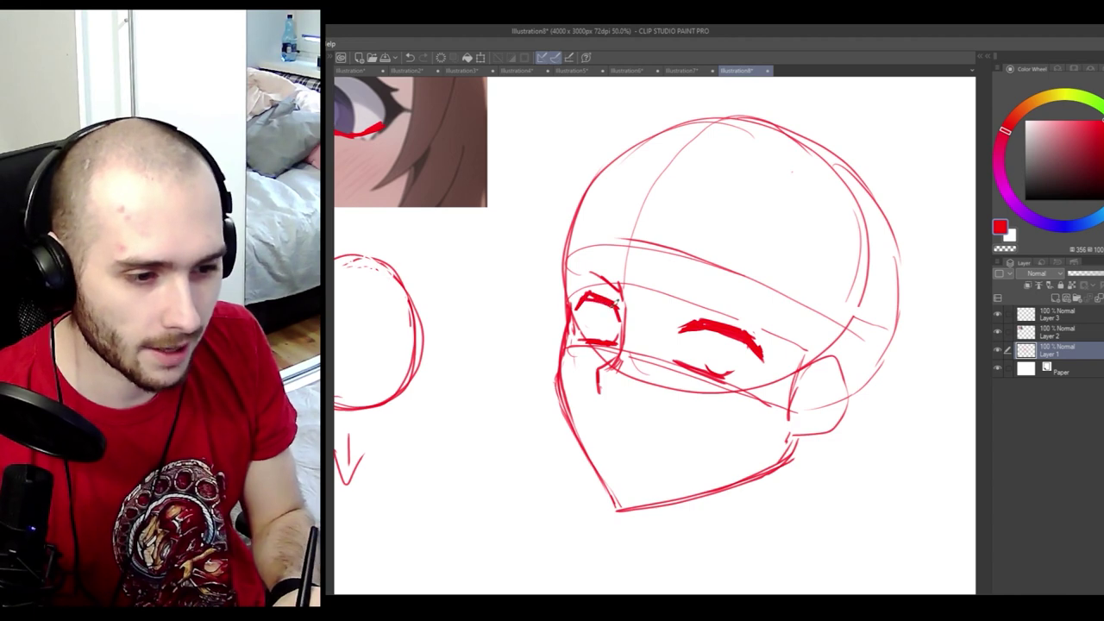
pyautogui.moveTo(715, 332)
pyautogui.mouseDown()
pyautogui.moveTo(723, 343)
pyautogui.moveTo(747, 325)
pyautogui.mouseUp()
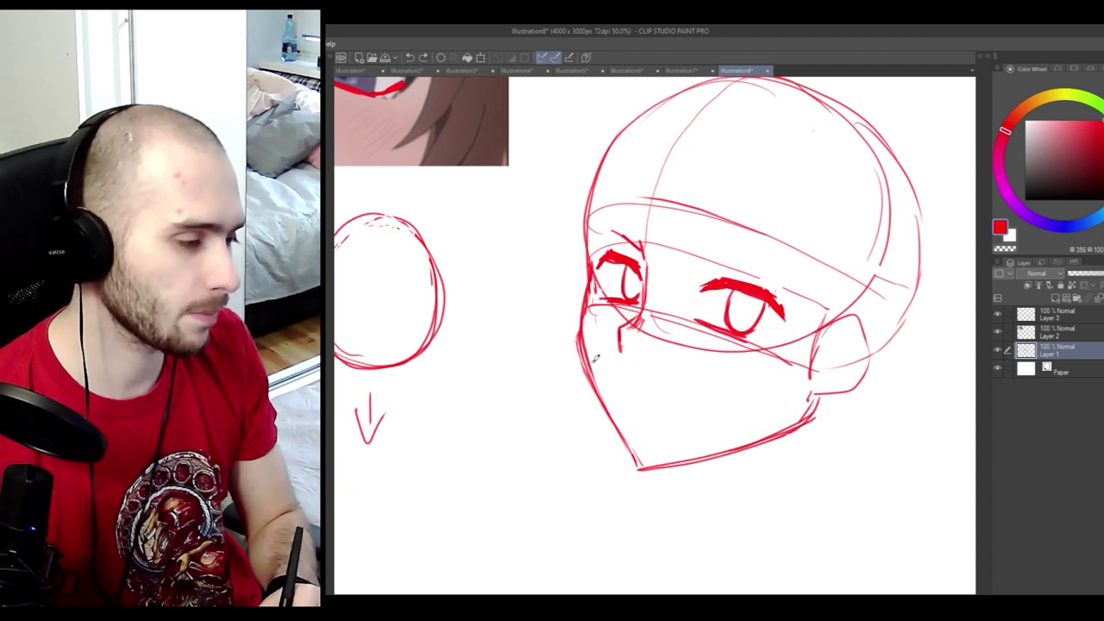
# - Try to place the mouth with a curved guide wrapping across the lower face and a vertical line toward the chin
pyautogui.moveTo(592, 361)
pyautogui.mouseDown()
pyautogui.moveTo(711, 412)
pyautogui.moveTo(791, 412)
pyautogui.moveTo(733, 413)
pyautogui.mouseUp()
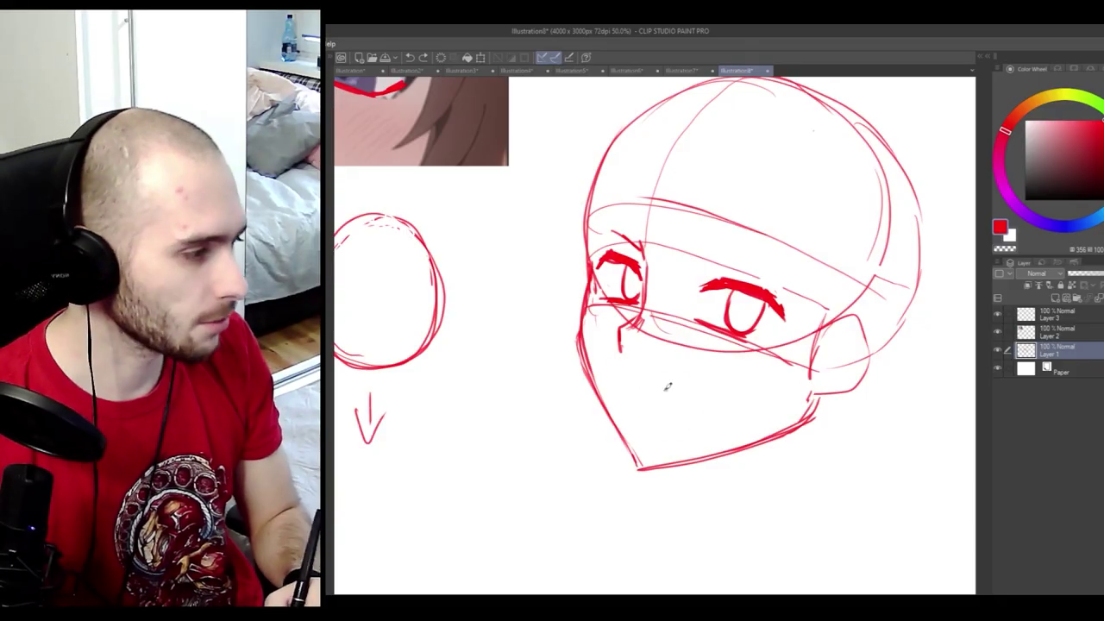
pyautogui.moveTo(807, 397); pyautogui.dragTo(602, 365)
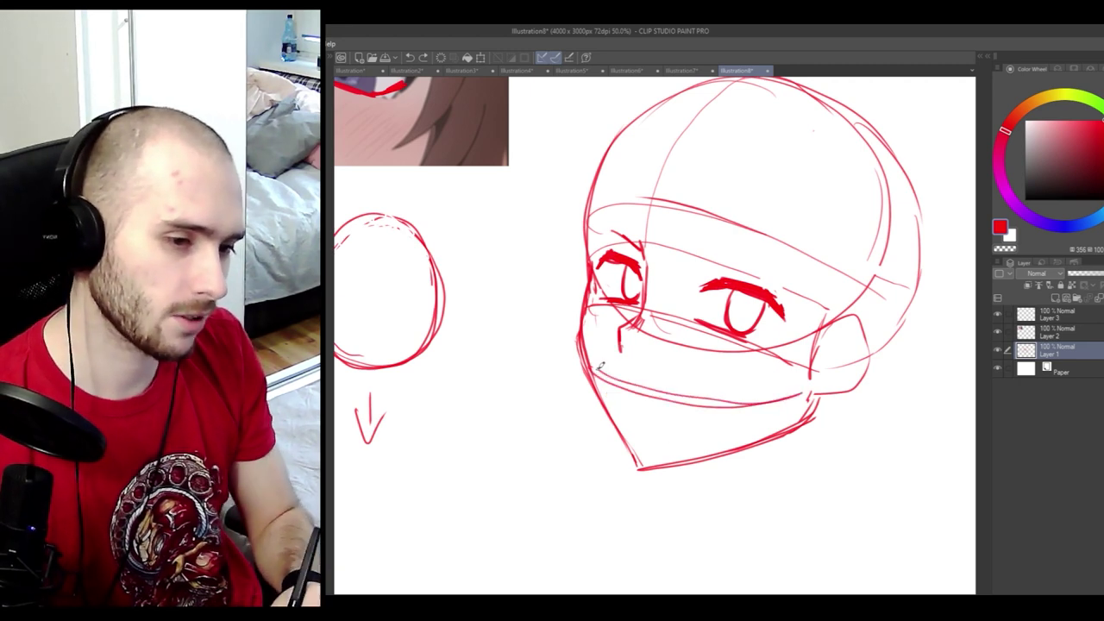
pyautogui.hotkey('ctrl', 'z')
pyautogui.moveTo(678, 202)
pyautogui.mouseDown()
pyautogui.moveTo(637, 391)
pyautogui.moveTo(635, 377)
pyautogui.moveTo(658, 271)
pyautogui.moveTo(660, 464)
pyautogui.moveTo(676, 223)
pyautogui.moveTo(645, 455)
pyautogui.moveTo(641, 269)
pyautogui.moveTo(687, 113)
pyautogui.moveTo(661, 457)
pyautogui.mouseUp()
pyautogui.hotkey('ctrl', 'z')
pyautogui.hotkey('ctrl', 'z')
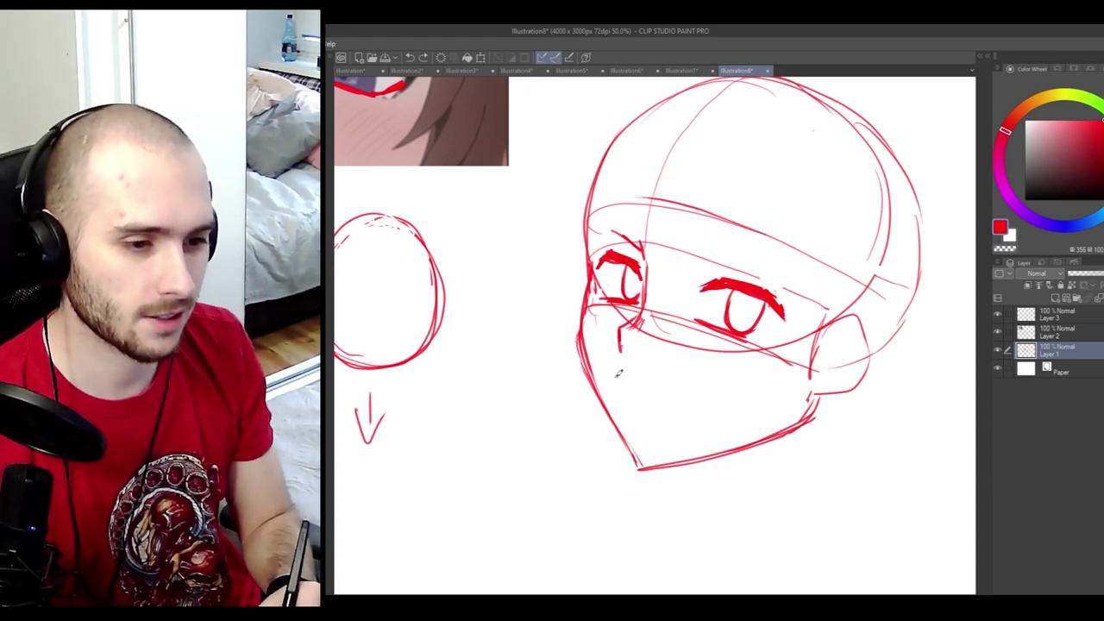
# - Try a long curved mouth below the nose and relate it to the face with a line from nose to chin
pyautogui.moveTo(635, 375); pyautogui.dragTo(685, 389)
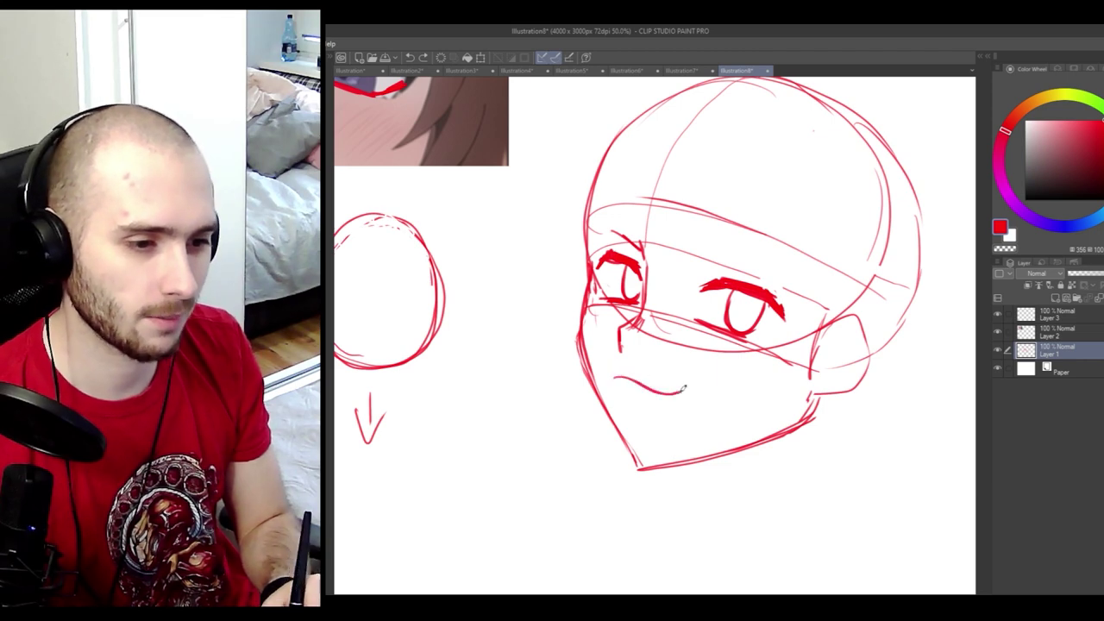
pyautogui.moveTo(622, 348)
pyautogui.mouseDown()
pyautogui.moveTo(628, 423)
pyautogui.moveTo(638, 436)
pyautogui.moveTo(623, 359)
pyautogui.moveTo(637, 442)
pyautogui.moveTo(644, 467)
pyautogui.mouseUp()
pyautogui.hotkey('ctrl', 'z')
pyautogui.hotkey('ctrl', 'z')
pyautogui.hotkey('ctrl', 'z')
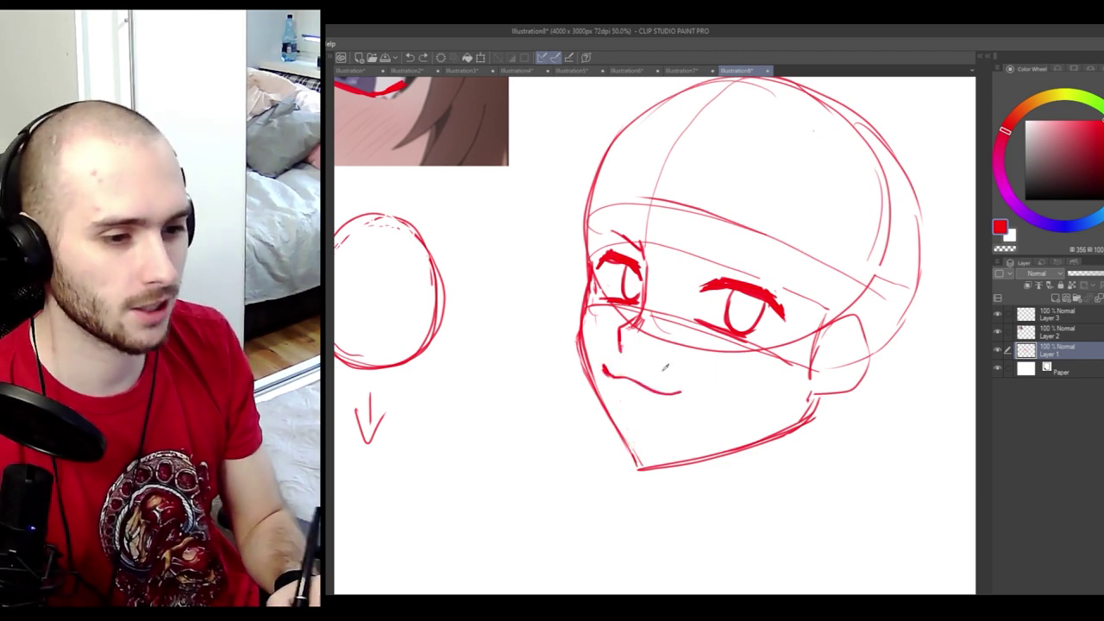
pyautogui.hotkey('ctrl', 'z')
# - Redraw the mouth as a short slanted line in the mirrored view and restore the normal canvas view
pyautogui.press('h')
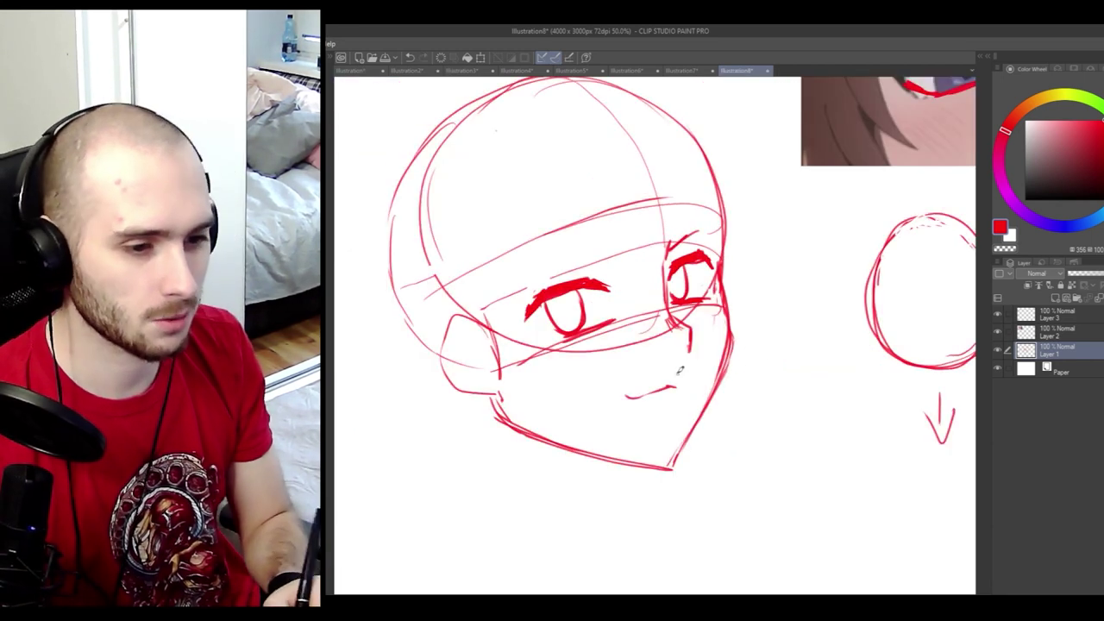
pyautogui.hotkey('ctrl', 'z')
pyautogui.moveTo(671, 385); pyautogui.dragTo(640, 394)
pyautogui.press('h')
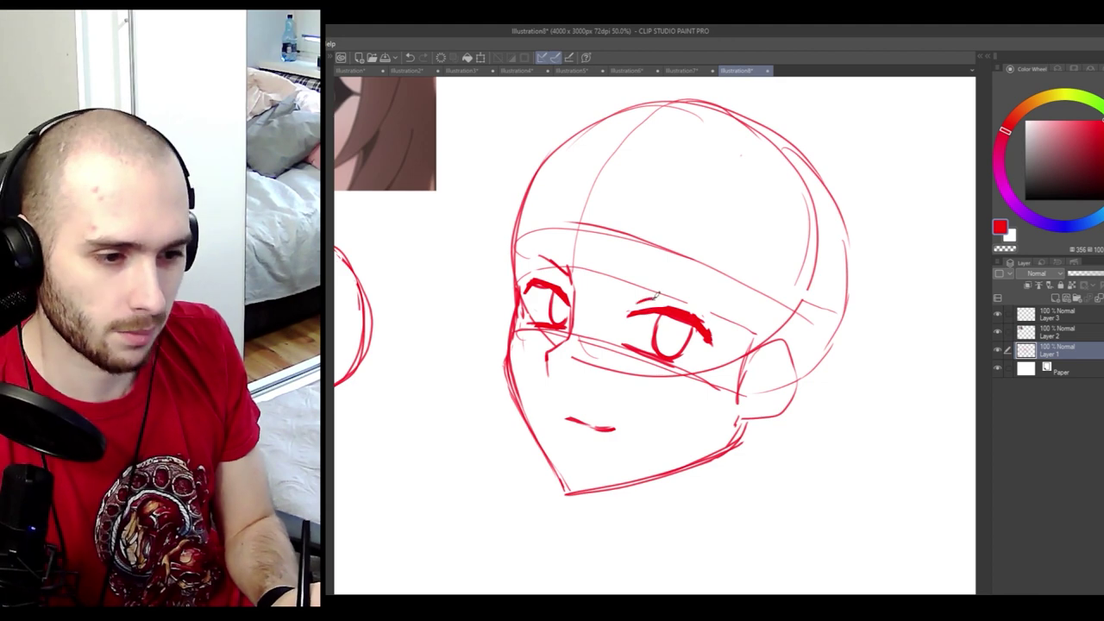
# - Add lid creases above both eyes and thick eyebrows on the forehead, and outline the brow band around them with darker guides
pyautogui.hotkey('ctrl', 'z')
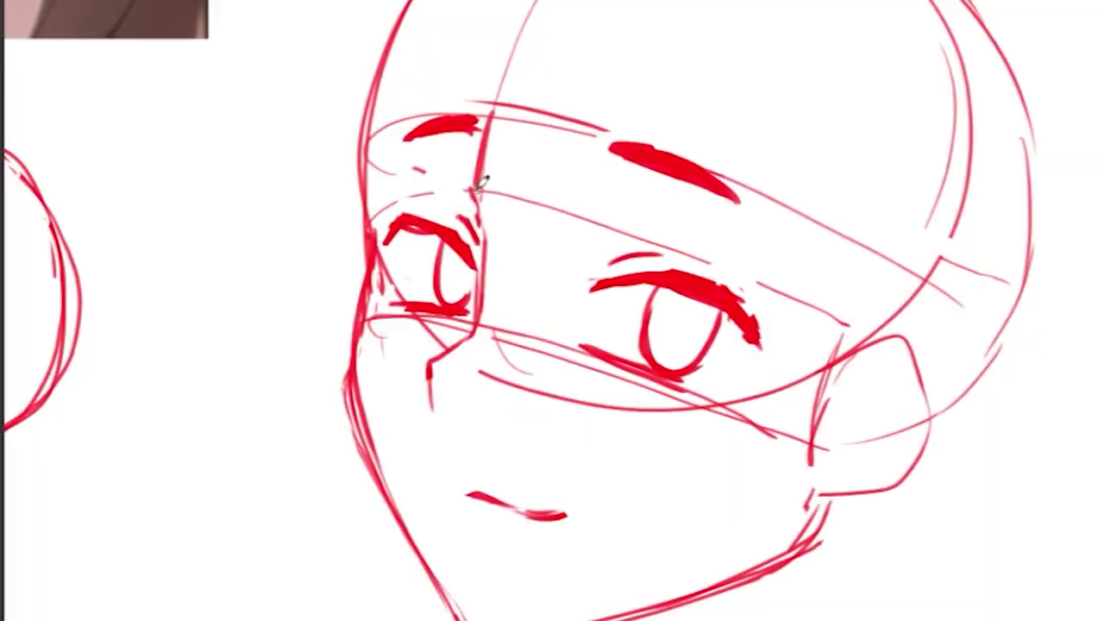
pyautogui.moveTo(516, 276)
pyautogui.mouseDown()
pyautogui.moveTo(549, 261)
pyautogui.moveTo(747, 327)
pyautogui.mouseUp()
pyautogui.moveTo(529, 237); pyautogui.dragTo(569, 219)
pyautogui.moveTo(474, 92)
pyautogui.mouseDown()
pyautogui.moveTo(887, 247)
pyautogui.moveTo(865, 331)
pyautogui.mouseUp()
pyautogui.moveTo(672, 173); pyautogui.dragTo(671, 188)
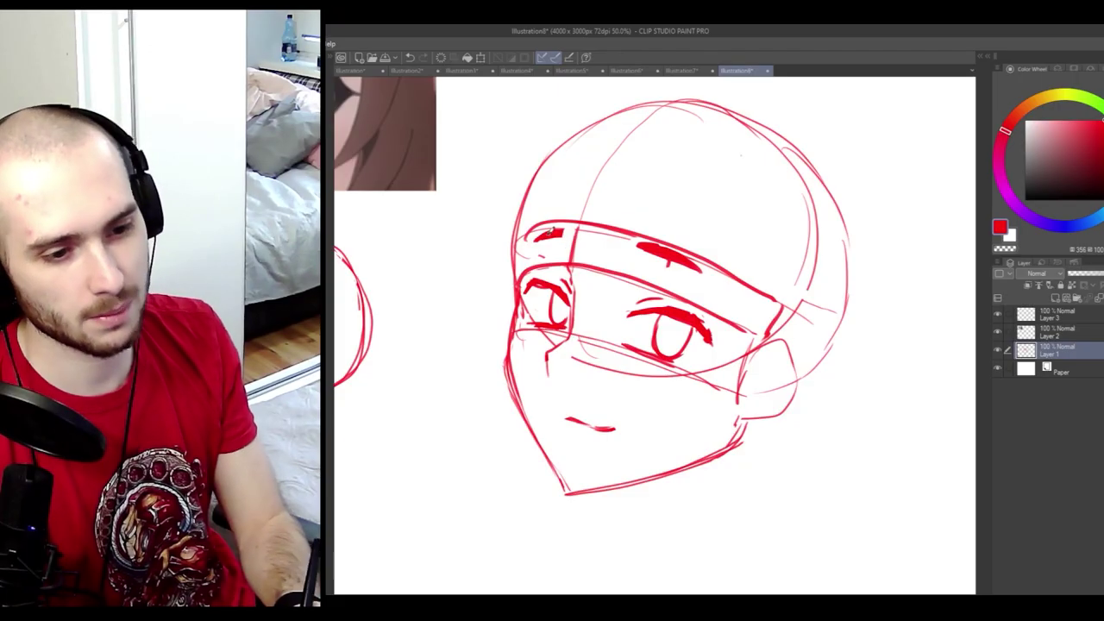
pyautogui.moveTo(640, 244); pyautogui.dragTo(630, 278)
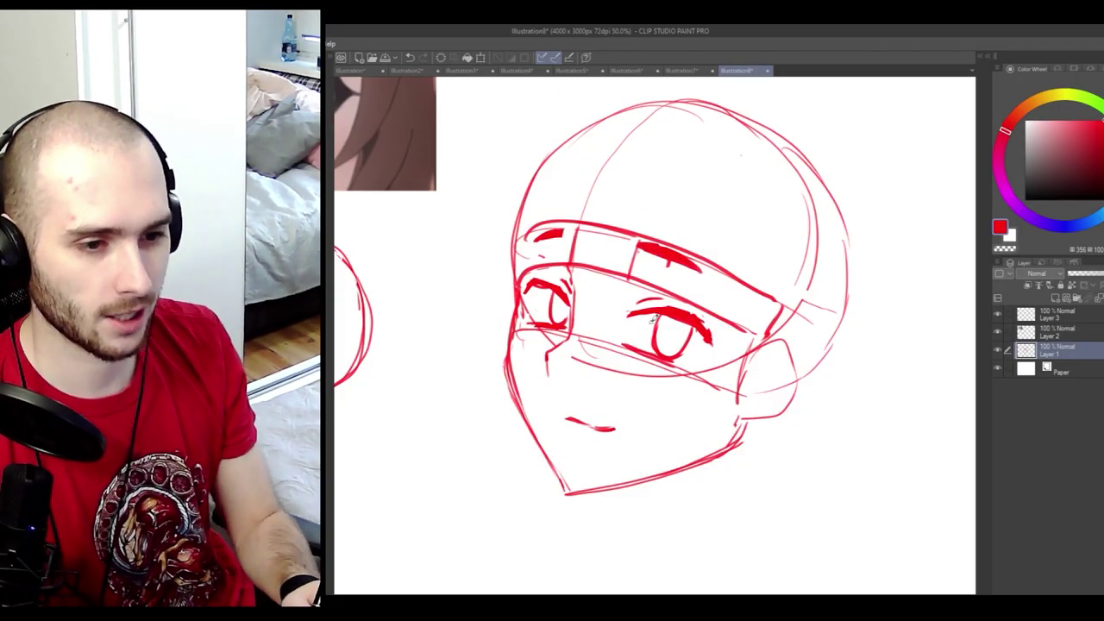
# - Refine the skull outline with bolder curves from the crown around the back of the head to the ear, using the mirrored view
pyautogui.scroll(-1, 715, 495)
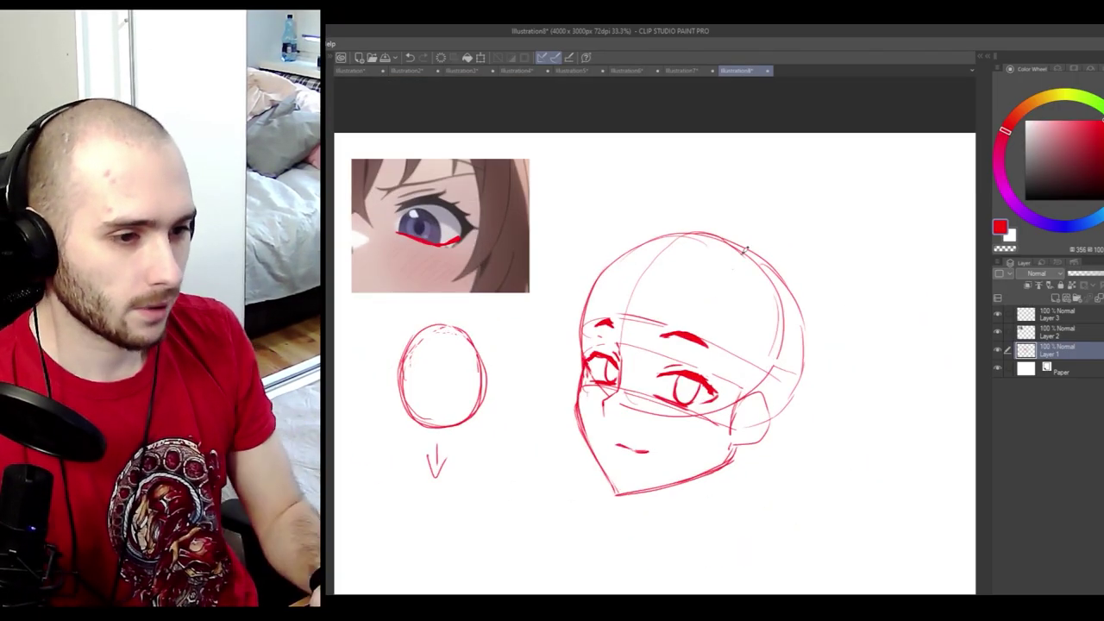
pyautogui.moveTo(742, 246)
pyautogui.mouseDown()
pyautogui.moveTo(771, 254)
pyautogui.moveTo(814, 324)
pyautogui.mouseUp()
pyautogui.hotkey('ctrl', 'z')
pyautogui.moveTo(766, 261); pyautogui.dragTo(819, 369)
pyautogui.press('h')
pyautogui.hotkey('ctrl', 'z')
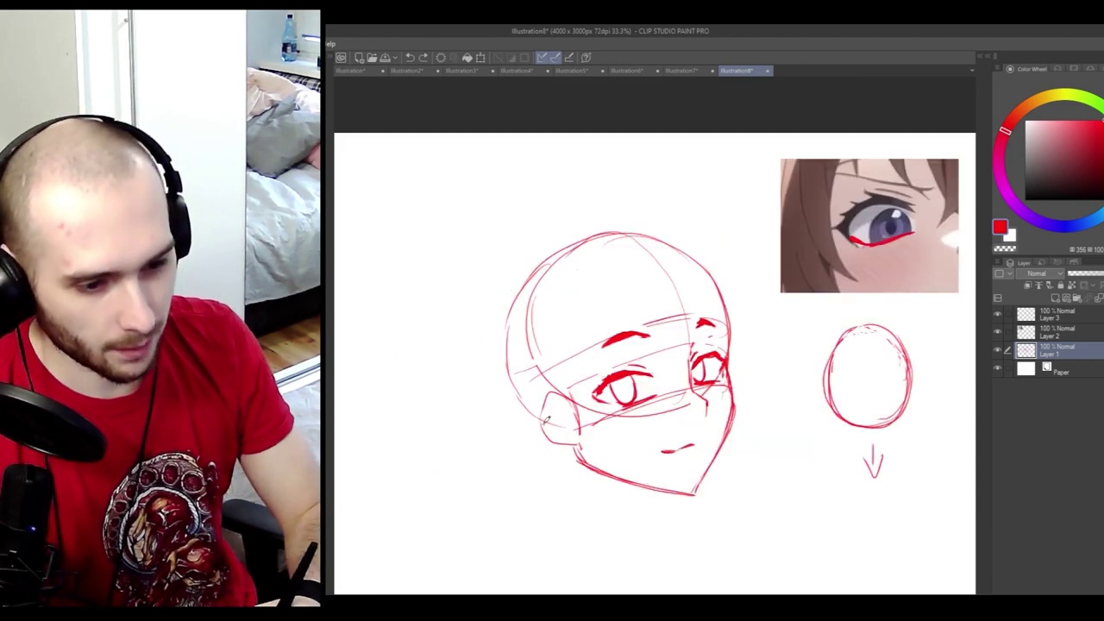
pyautogui.moveTo(545, 428); pyautogui.dragTo(509, 391)
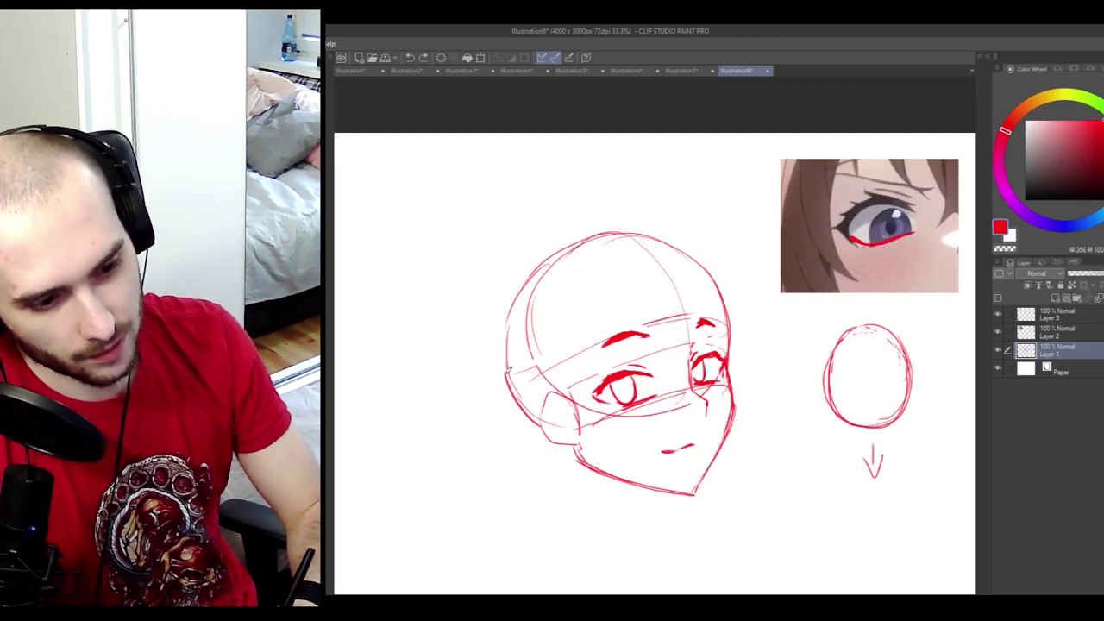
pyautogui.press('h')
pyautogui.moveTo(794, 353); pyautogui.dragTo(794, 355)
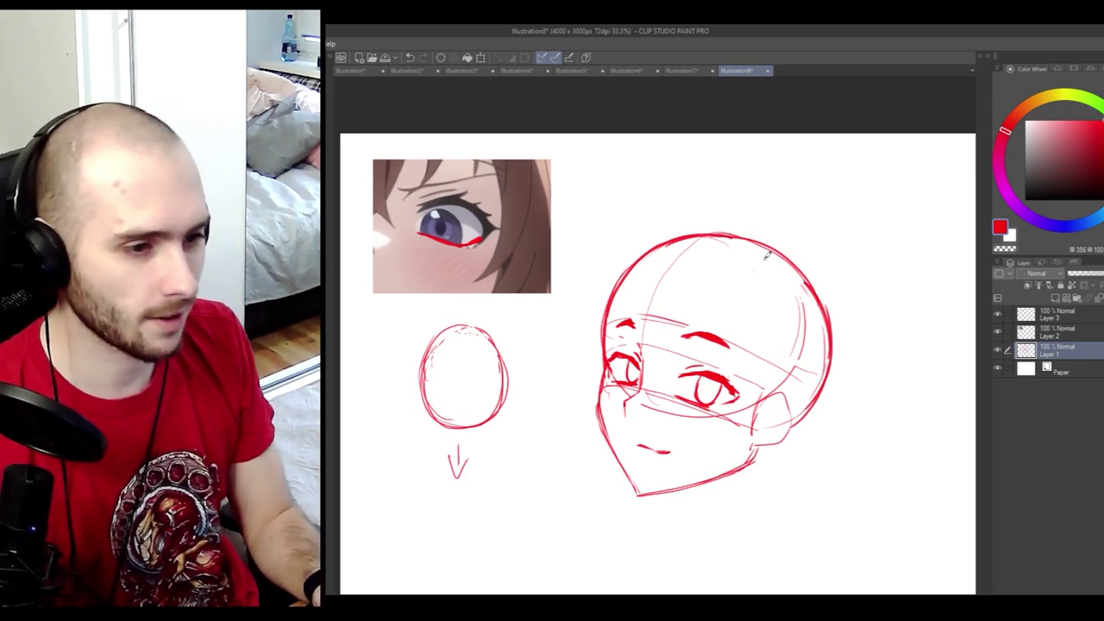
# - Mark the hair's origin point with a small circle at the crown and sketch the fringe strand sweeping down to the forehead
pyautogui.moveTo(738, 230)
pyautogui.mouseDown()
pyautogui.moveTo(744, 221)
pyautogui.moveTo(729, 232)
pyautogui.moveTo(795, 315)
pyautogui.moveTo(764, 401)
pyautogui.mouseUp()
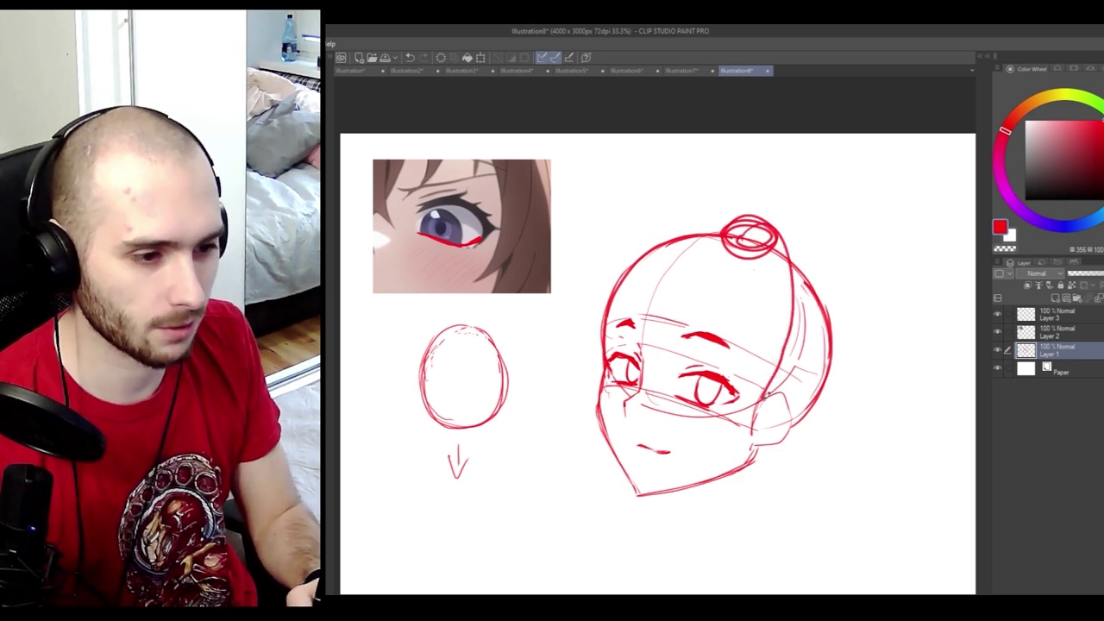
pyautogui.hotkey('ctrl', 'z')
pyautogui.moveTo(606, 253)
pyautogui.mouseDown()
pyautogui.moveTo(591, 378)
pyautogui.moveTo(664, 371)
pyautogui.moveTo(853, 406)
pyautogui.moveTo(713, 212)
pyautogui.moveTo(588, 297)
pyautogui.mouseUp()
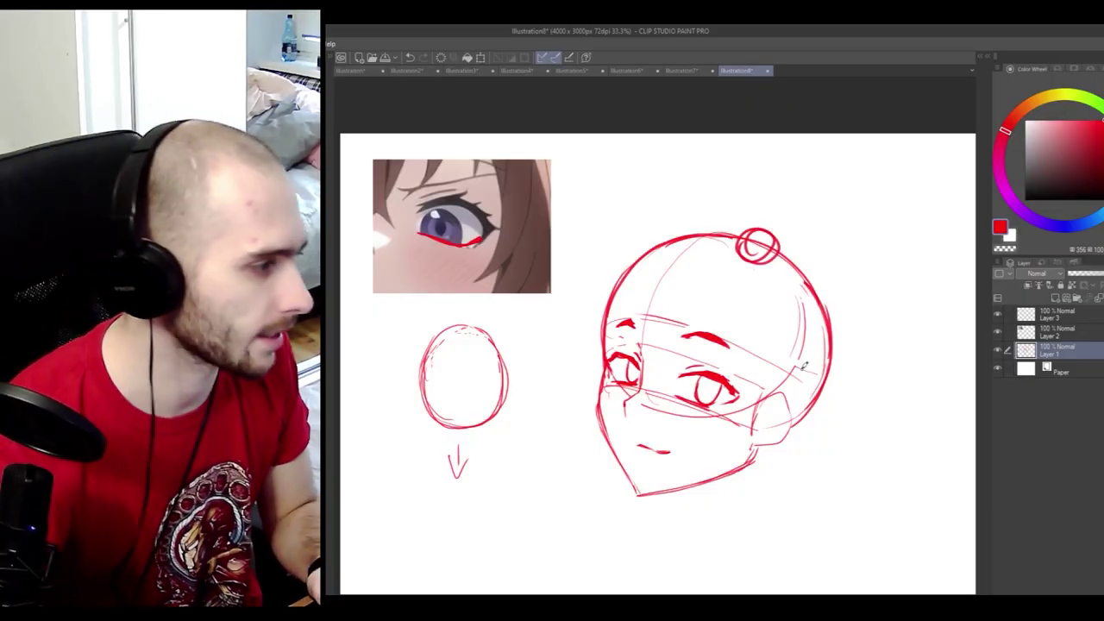
pyautogui.moveTo(657, 343)
pyautogui.mouseDown()
pyautogui.moveTo(717, 309)
pyautogui.moveTo(753, 267)
pyautogui.moveTo(750, 241)
pyautogui.mouseUp()
pyautogui.moveTo(751, 241); pyautogui.dragTo(721, 296)
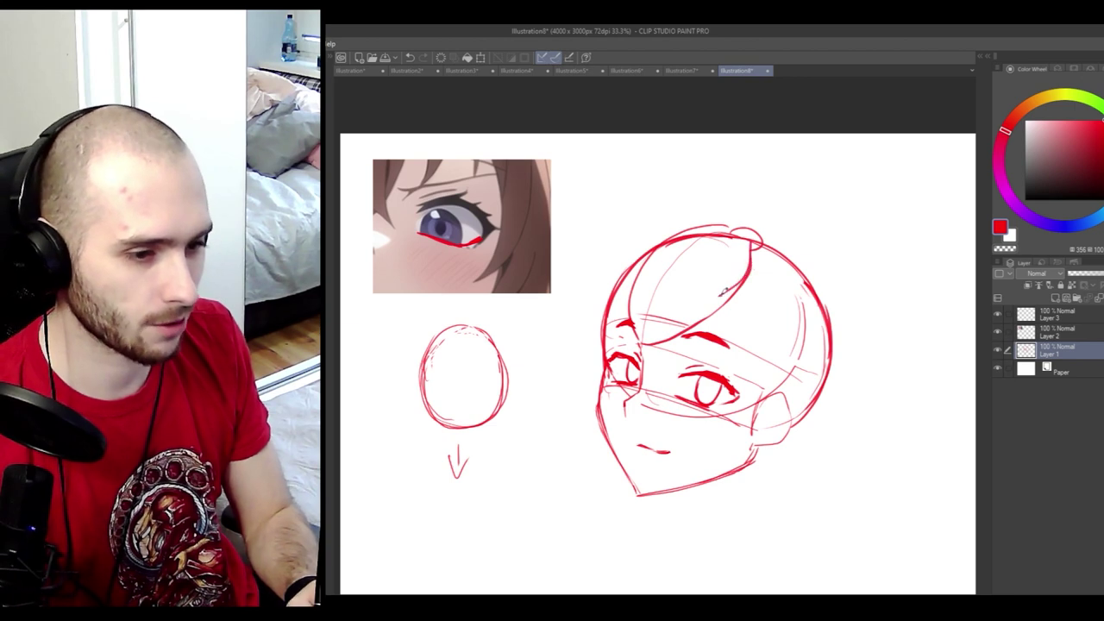
pyautogui.moveTo(643, 357)
pyautogui.mouseDown()
pyautogui.moveTo(689, 335)
pyautogui.moveTo(747, 266)
pyautogui.mouseUp()
# - Sketch the outer hair volume from the crown around the far side of the skull, ending in pointed strands beside the far eye
pyautogui.moveTo(669, 229)
pyautogui.mouseDown()
pyautogui.moveTo(609, 269)
pyautogui.moveTo(586, 310)
pyautogui.mouseUp()
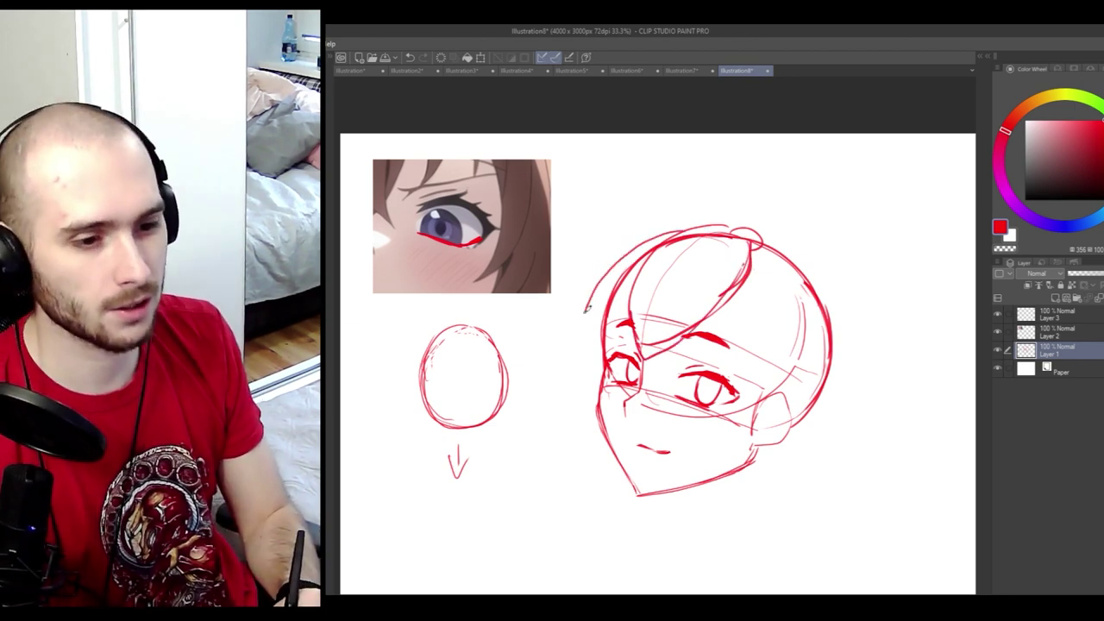
pyautogui.moveTo(699, 223)
pyautogui.mouseDown()
pyautogui.moveTo(598, 281)
pyautogui.moveTo(575, 355)
pyautogui.mouseUp()
pyautogui.moveTo(683, 236)
pyautogui.mouseDown()
pyautogui.moveTo(743, 231)
pyautogui.moveTo(730, 224)
pyautogui.moveTo(593, 286)
pyautogui.moveTo(550, 395)
pyautogui.mouseUp()
pyautogui.hotkey('ctrl', 'z')
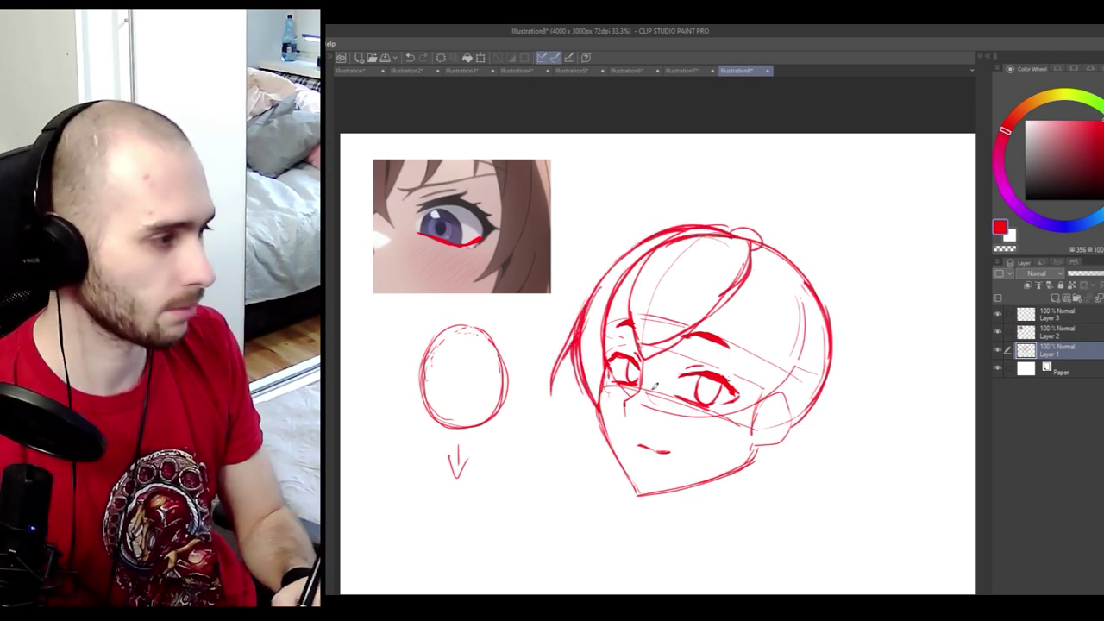
# - Sketch a fringe strand falling over the near brow and a long side lock hanging along the far cheek
pyautogui.moveTo(740, 258); pyautogui.dragTo(730, 347)
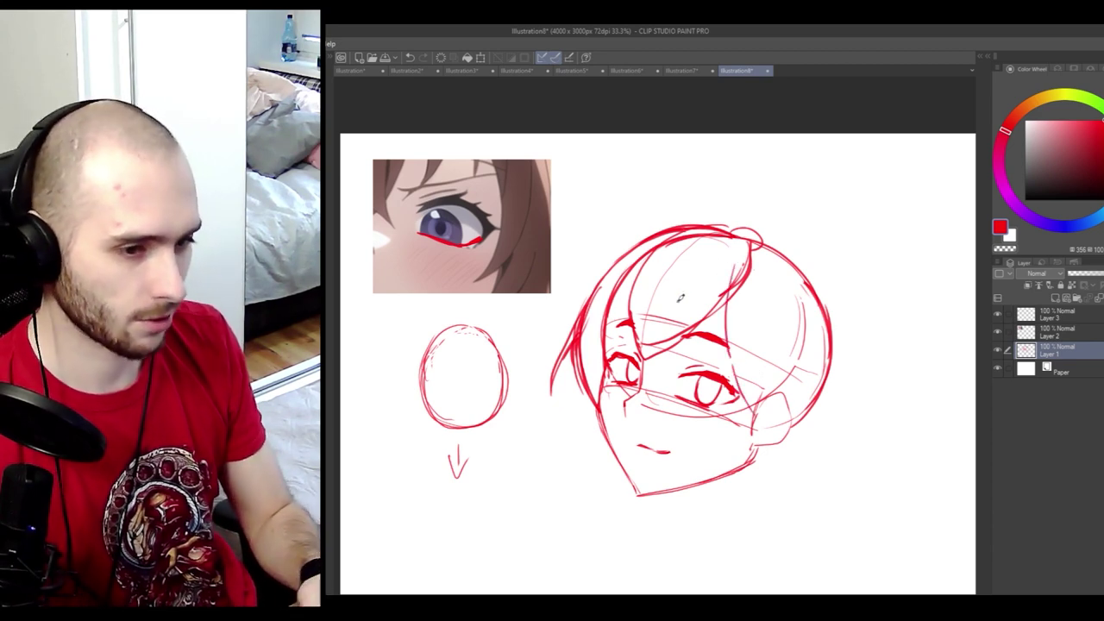
pyautogui.moveTo(656, 267); pyautogui.dragTo(595, 345)
pyautogui.moveTo(591, 358); pyautogui.dragTo(605, 487)
# - Draw the back line of the neck down from below the ear and sketch the hair volume around the back of the head
pyautogui.moveTo(769, 445); pyautogui.dragTo(757, 454)
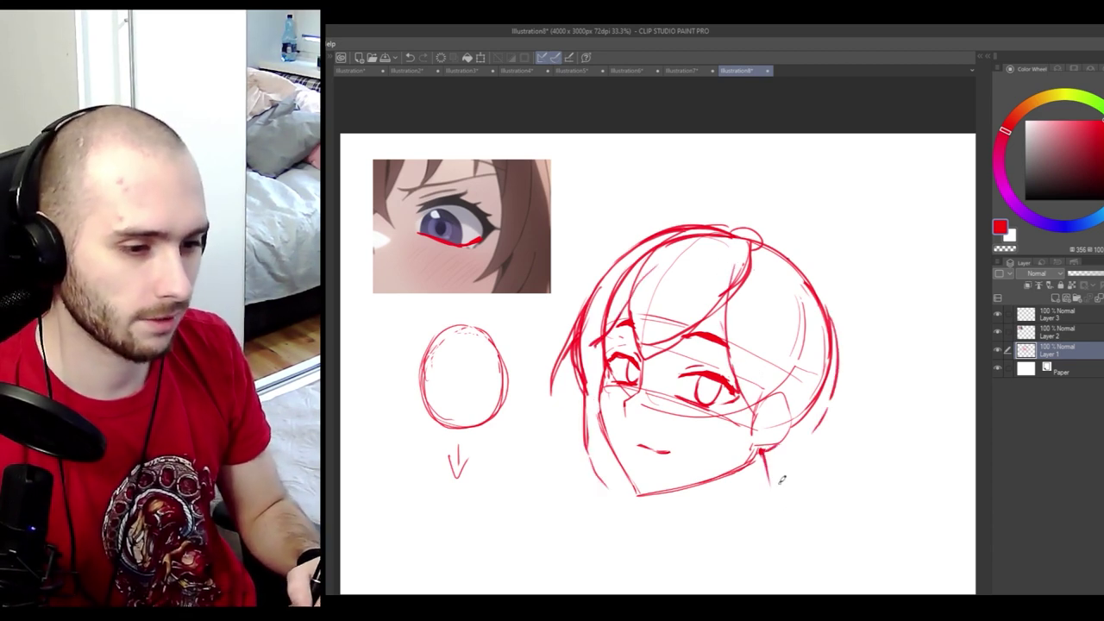
pyautogui.hotkey('ctrl', 'z')
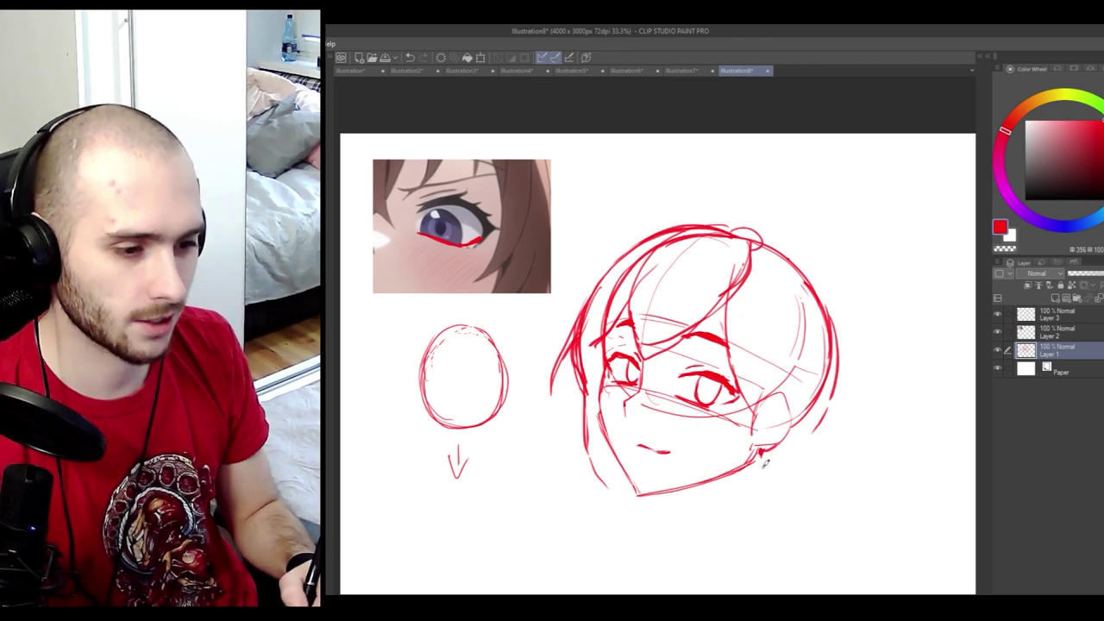
pyautogui.moveTo(760, 444)
pyautogui.mouseDown()
pyautogui.moveTo(770, 509)
pyautogui.moveTo(792, 544)
pyautogui.mouseUp()
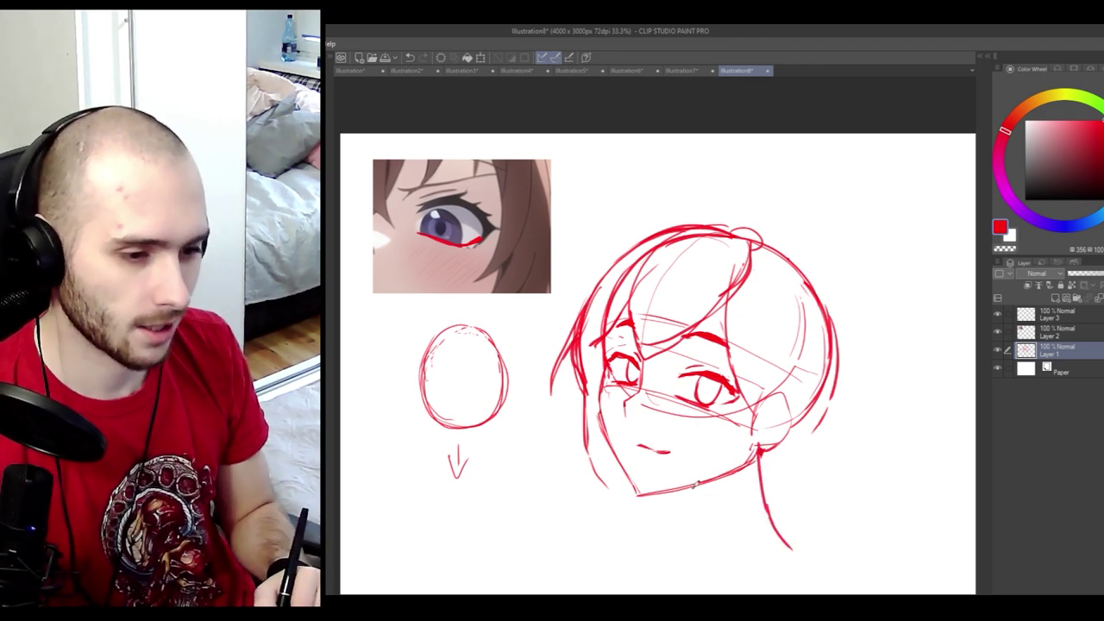
pyautogui.moveTo(704, 202)
pyautogui.mouseDown()
pyautogui.moveTo(752, 236)
pyautogui.moveTo(743, 231)
pyautogui.moveTo(758, 316)
pyautogui.mouseUp()
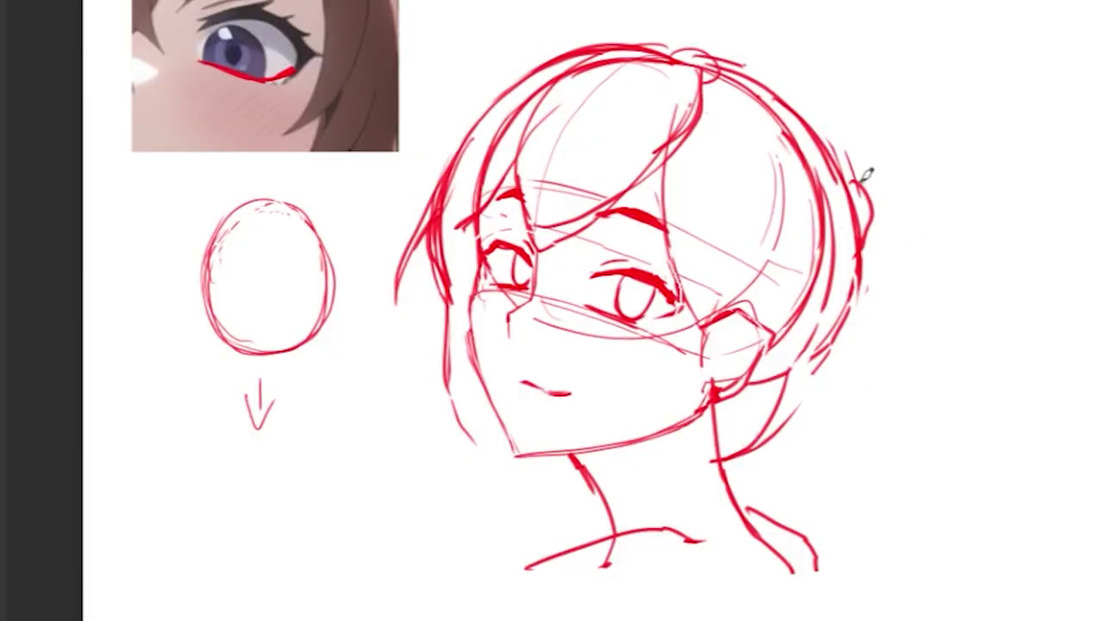
pyautogui.moveTo(749, 251)
pyautogui.mouseDown()
pyautogui.moveTo(815, 263)
pyautogui.moveTo(841, 352)
pyautogui.mouseUp()
pyautogui.moveTo(759, 259)
pyautogui.mouseDown()
pyautogui.moveTo(824, 289)
pyautogui.moveTo(805, 377)
pyautogui.mouseUp()
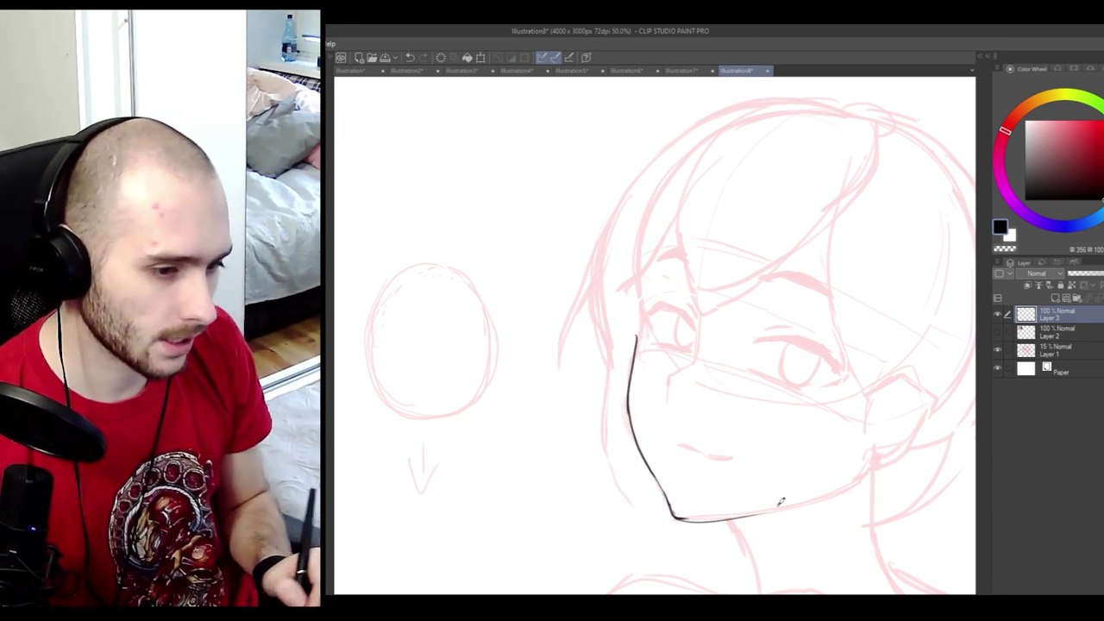
# - Ink the jawline from the chin in black over the faded sketch and add a thin hair strand above the ear on Layer 3
pyautogui.hotkey('ctrl', 'z')
pyautogui.moveTo(676, 517); pyautogui.dragTo(761, 515)
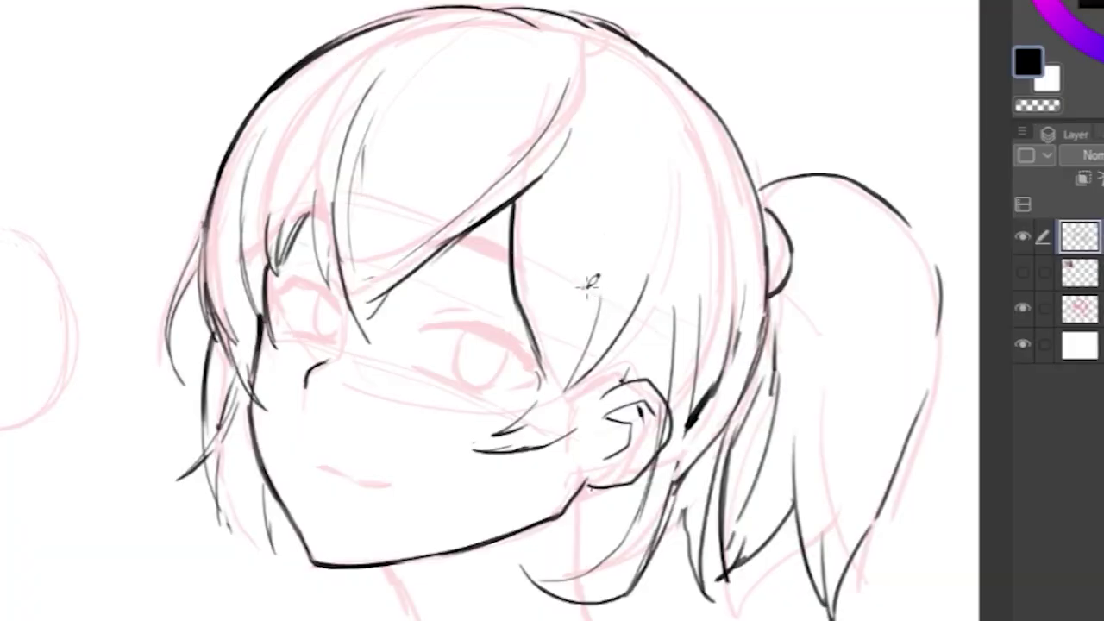
pyautogui.moveTo(587, 278); pyautogui.dragTo(571, 372)
pyautogui.hotkey('ctrl', 'z')
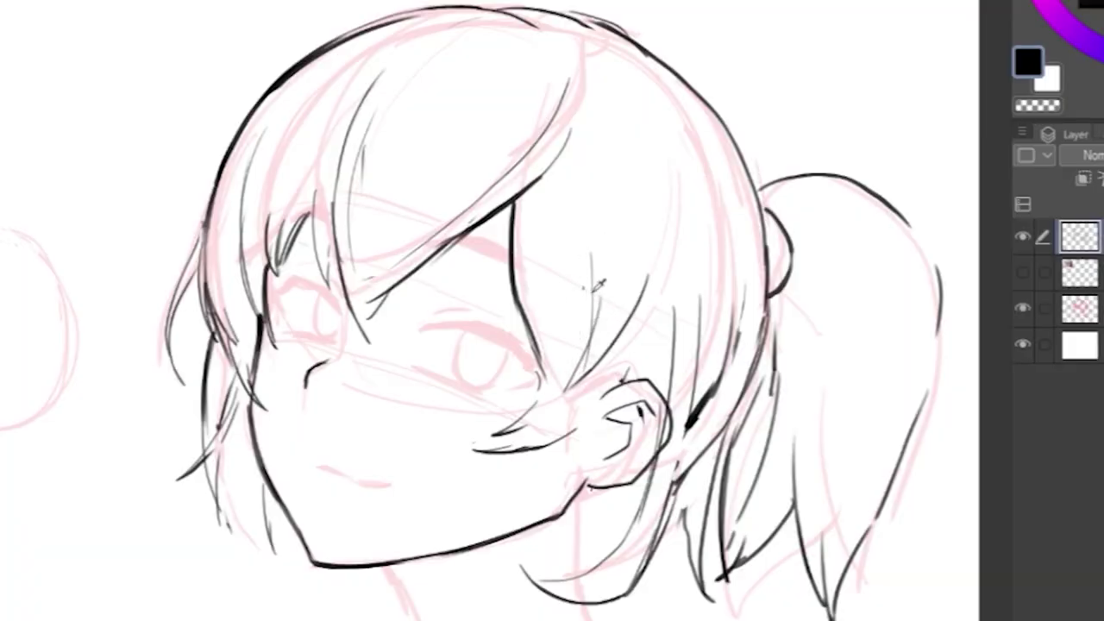
pyautogui.moveTo(586, 278)
pyautogui.mouseDown()
pyautogui.moveTo(571, 376)
pyautogui.moveTo(597, 331)
pyautogui.mouseUp()
pyautogui.press('e')
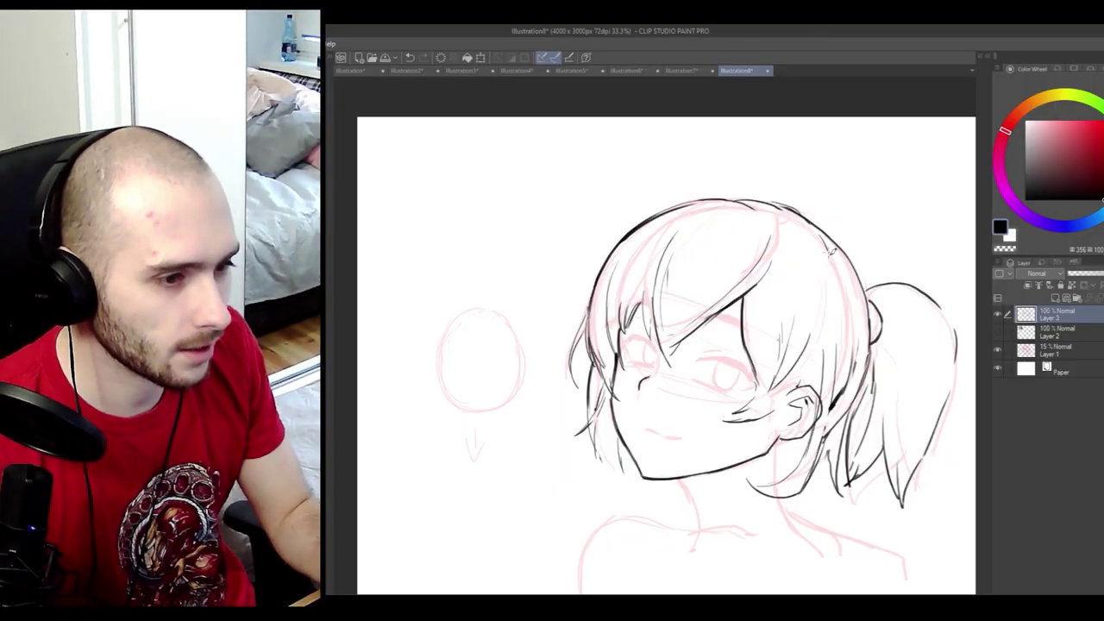
# - Undo the far eye's lower-lid stroke and ink the inner curve of its iris on Layer 4
pyautogui.hotkey('ctrl', '-')
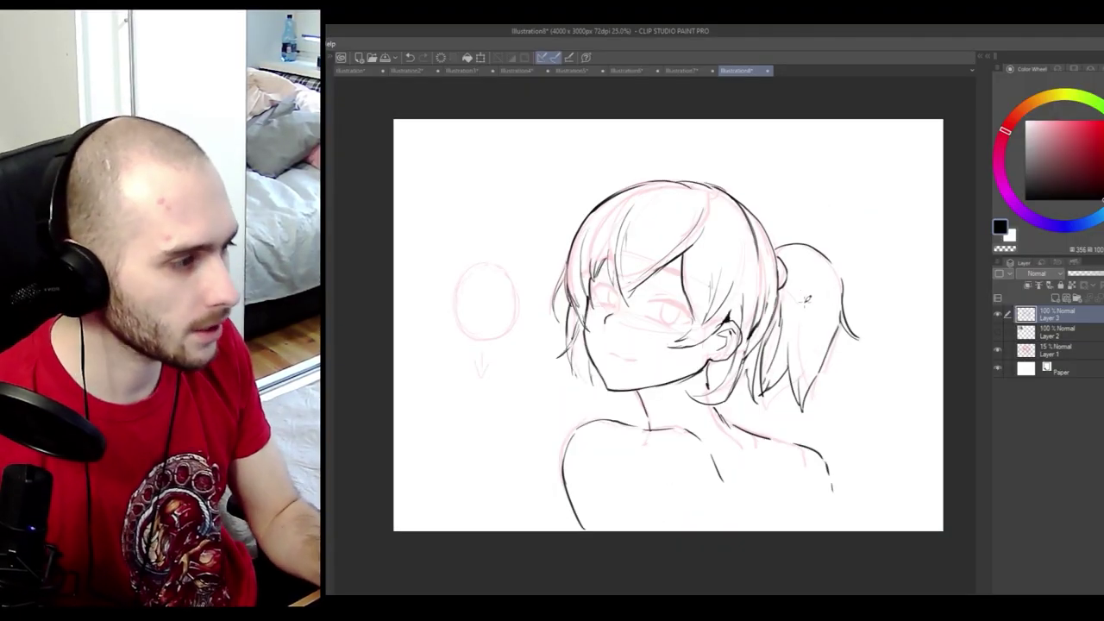
pyautogui.scroll(-2, 662, 329)
pyautogui.scroll(2, 643, 309)
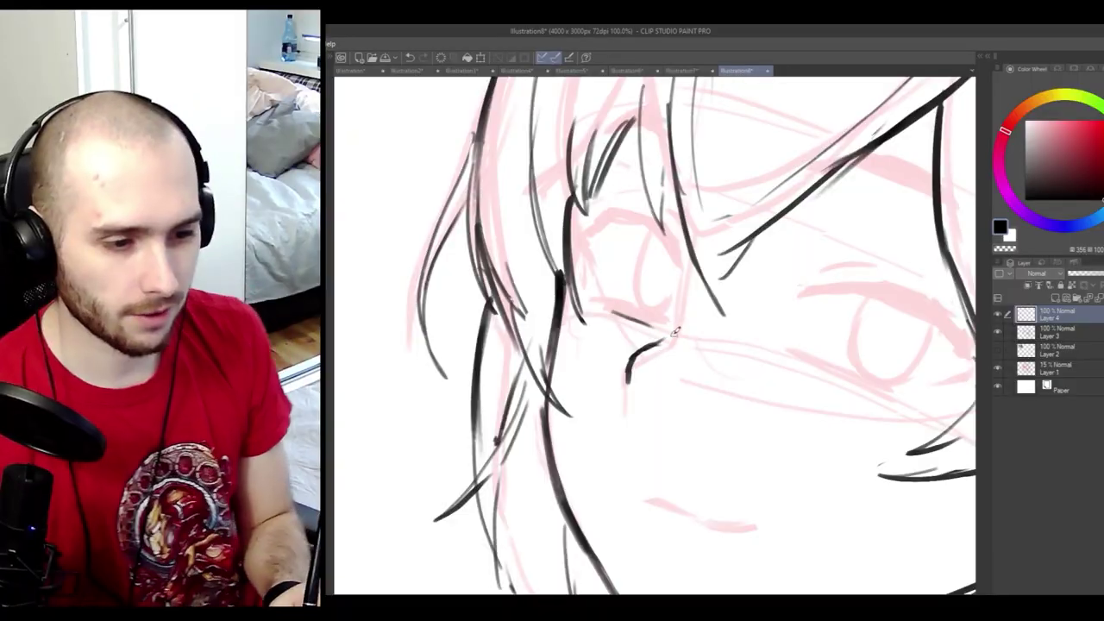
pyautogui.hotkey('ctrl', 'z')
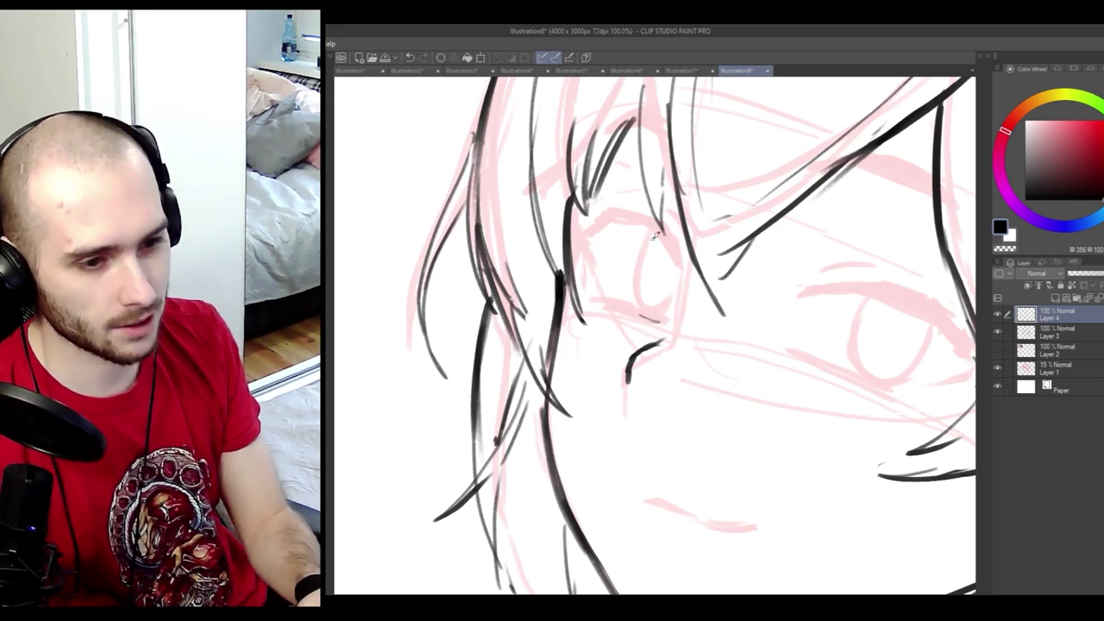
pyautogui.moveTo(648, 232); pyautogui.dragTo(652, 320)
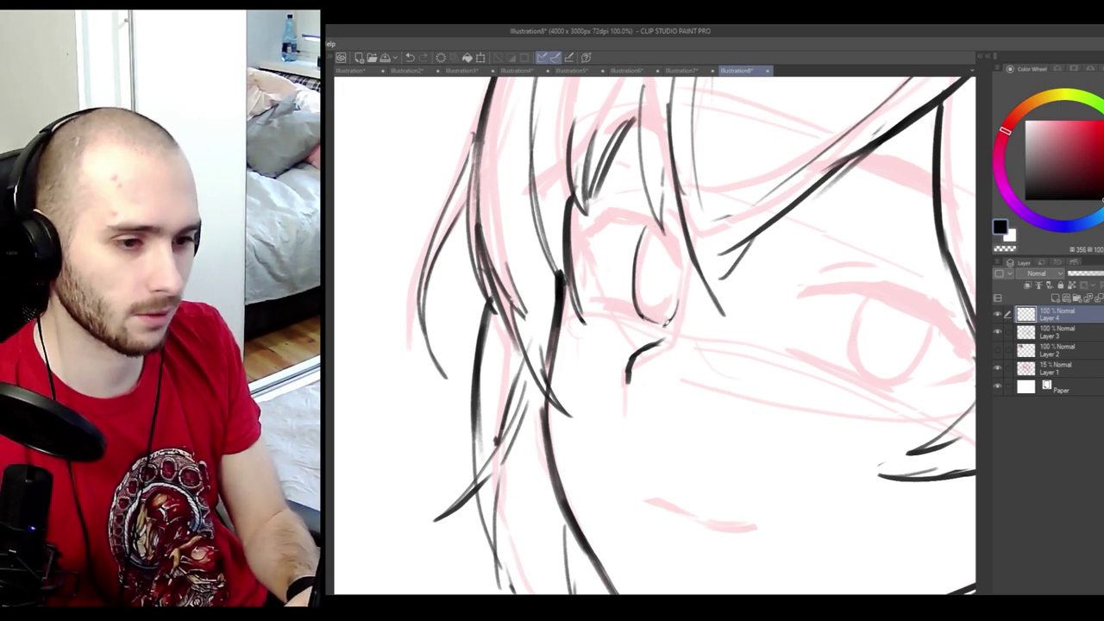
# - Ink the far eye's upper lid as a thick tapered arc, with an outer corner flick and pointed lashes
pyautogui.moveTo(587, 257)
pyautogui.mouseDown()
pyautogui.moveTo(636, 217)
pyautogui.moveTo(664, 233)
pyautogui.moveTo(681, 274)
pyautogui.mouseUp()
pyautogui.hotkey('ctrl', 'z')
pyautogui.moveTo(660, 231)
pyautogui.mouseDown()
pyautogui.moveTo(621, 218)
pyautogui.moveTo(680, 273)
pyautogui.mouseUp()
pyautogui.moveTo(626, 217); pyautogui.dragTo(559, 228)
pyautogui.moveTo(614, 214)
pyautogui.mouseDown()
pyautogui.moveTo(600, 199)
pyautogui.moveTo(614, 191)
pyautogui.moveTo(653, 202)
pyautogui.mouseUp()
pyautogui.moveTo(663, 229); pyautogui.dragTo(668, 200)
pyautogui.hotkey('ctrl', 'z')
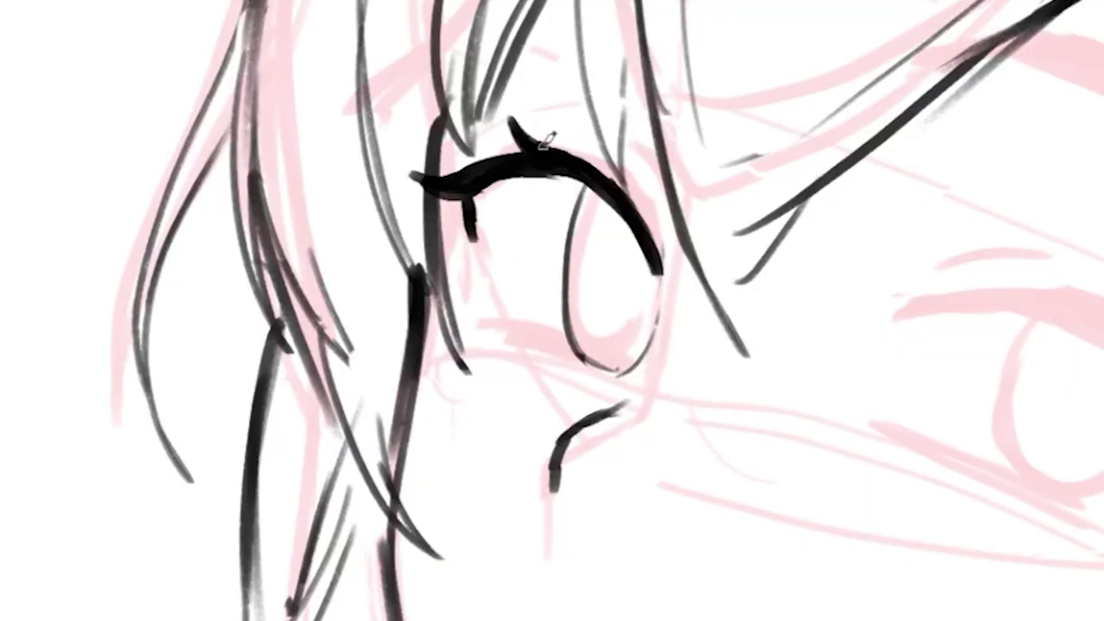
pyautogui.moveTo(618, 224); pyautogui.dragTo(649, 226)
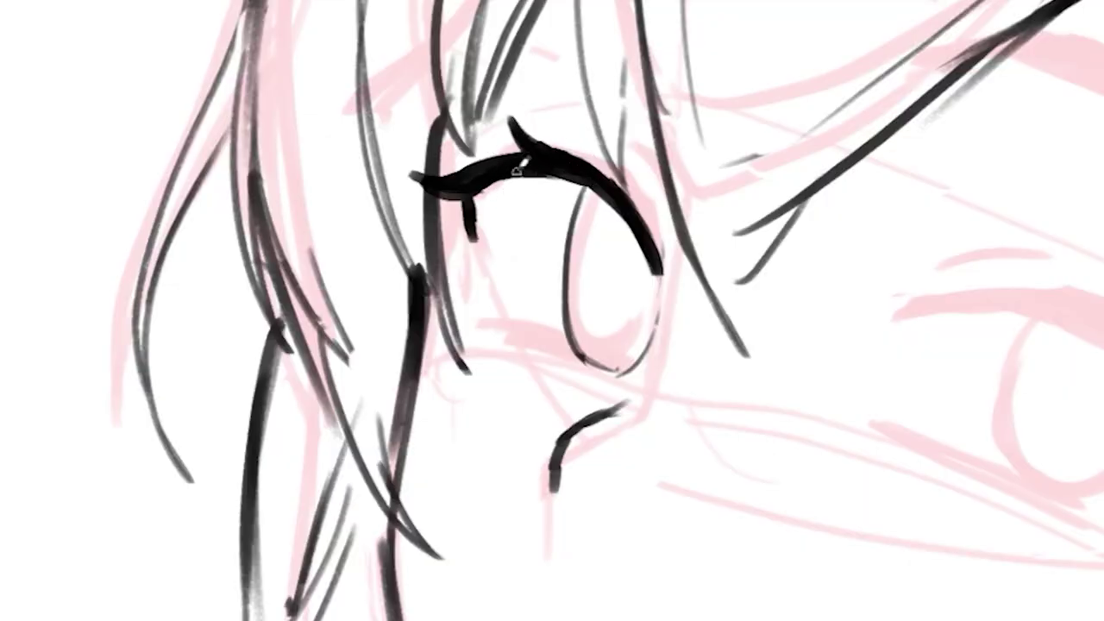
pyautogui.moveTo(534, 172); pyautogui.dragTo(485, 186)
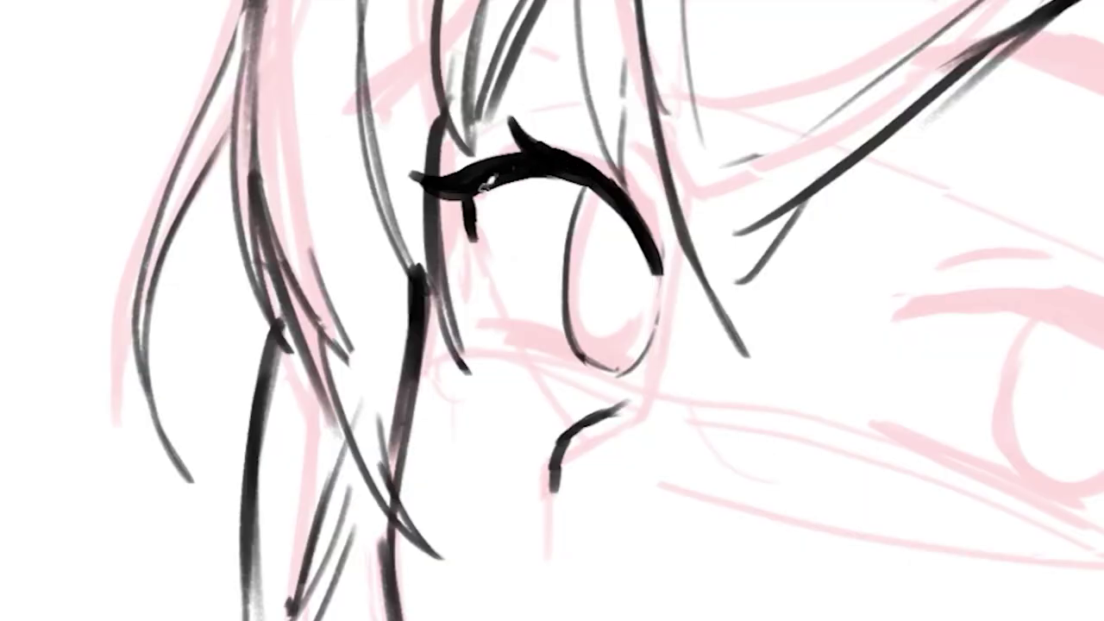
pyautogui.moveTo(485, 186); pyautogui.dragTo(475, 199)
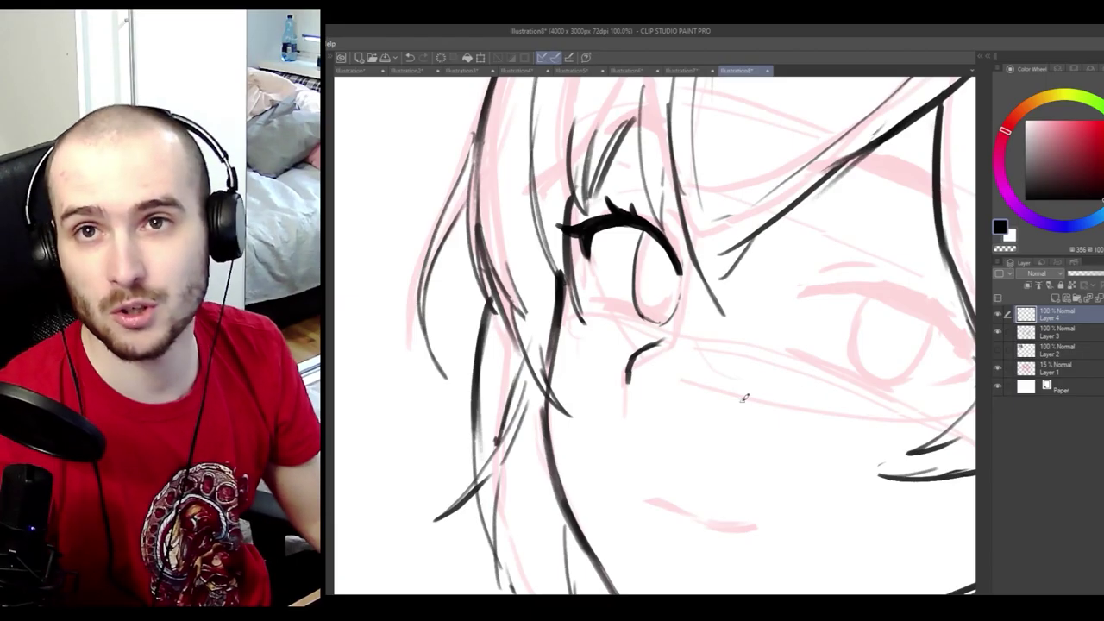
# - Try slanted guide lines through the near and far eyes and remove both
pyautogui.scroll(-6, 716, 260)
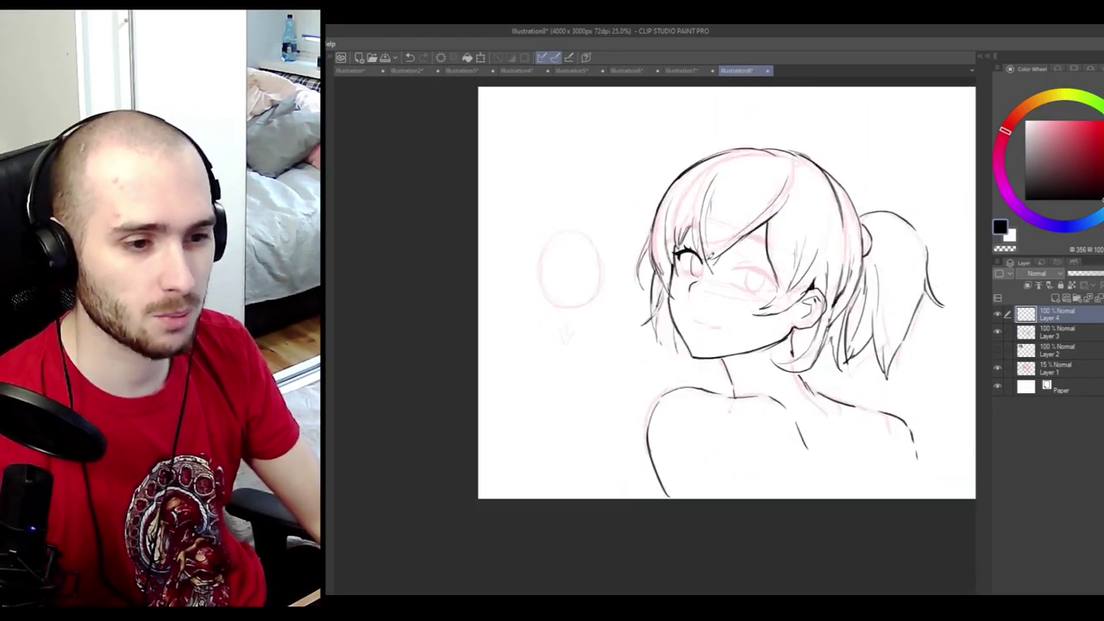
pyautogui.scroll(6, 695, 256)
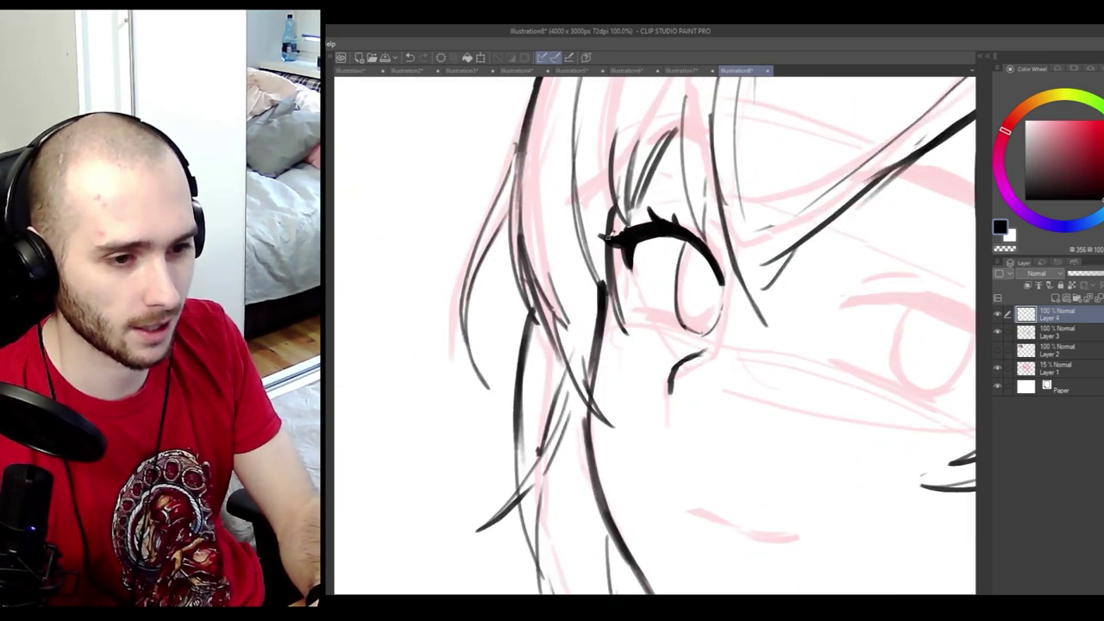
pyautogui.scroll(-1, 682, 259)
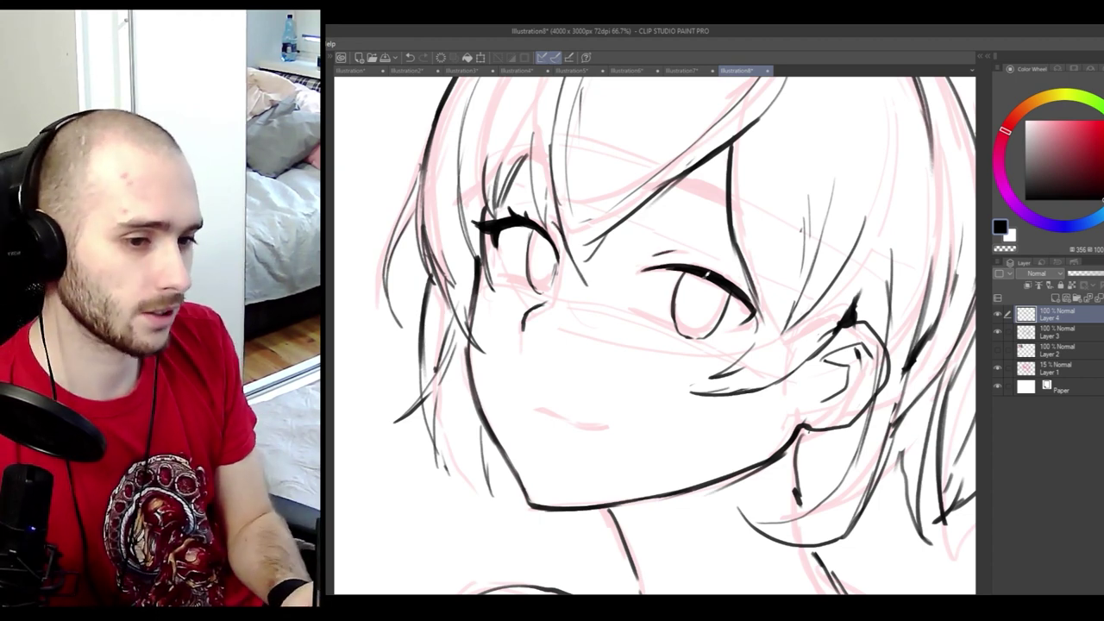
pyautogui.scroll(-1, 681, 259)
pyautogui.moveTo(744, 241); pyautogui.dragTo(695, 376)
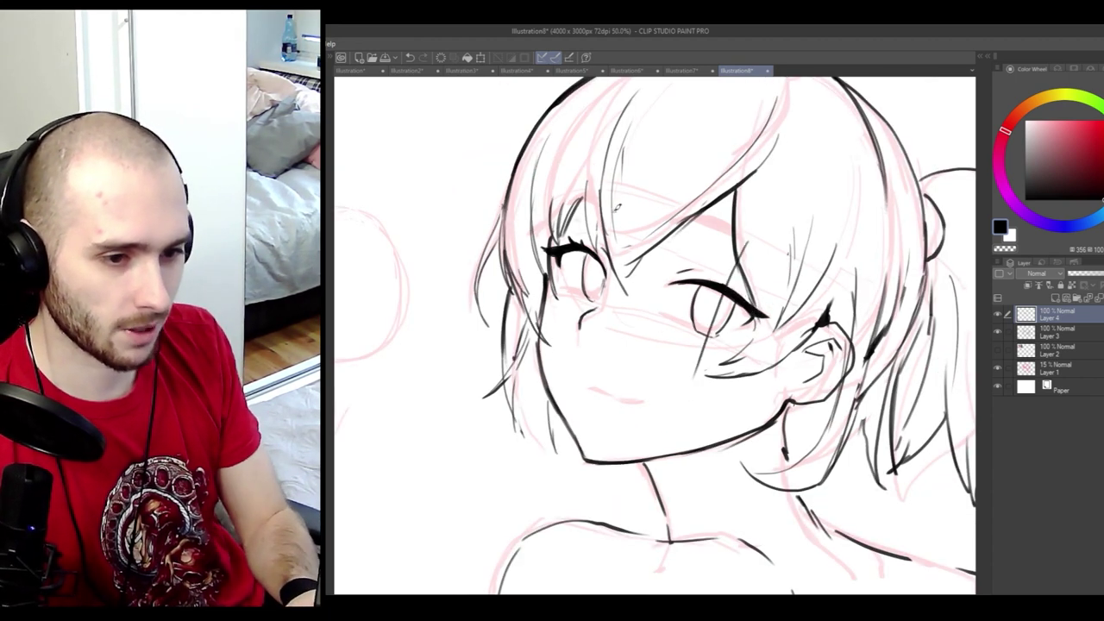
pyautogui.moveTo(617, 207); pyautogui.dragTo(559, 393)
pyautogui.hotkey('ctrl', 'z')
pyautogui.hotkey('ctrl', 'z')
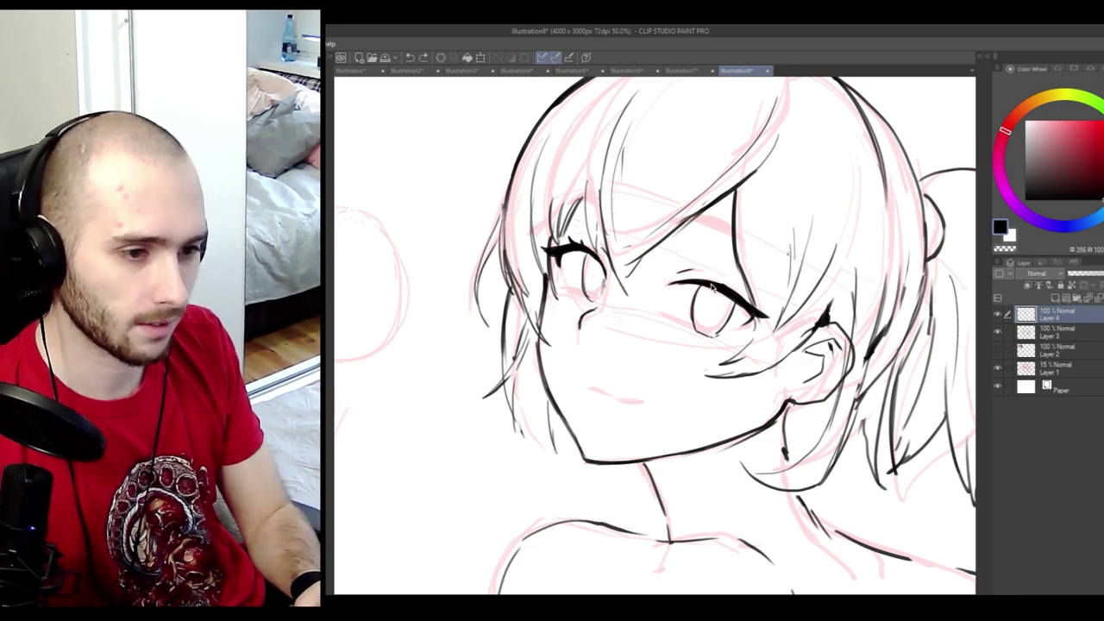
# - Draw a sample eyelid curve with fanned lashes beside the head and add matching small lashes to the near eye's upper lid
pyautogui.moveTo(449, 242); pyautogui.dragTo(402, 207)
pyautogui.moveTo(401, 232); pyautogui.dragTo(419, 199)
pyautogui.hotkey('ctrl', 'z')
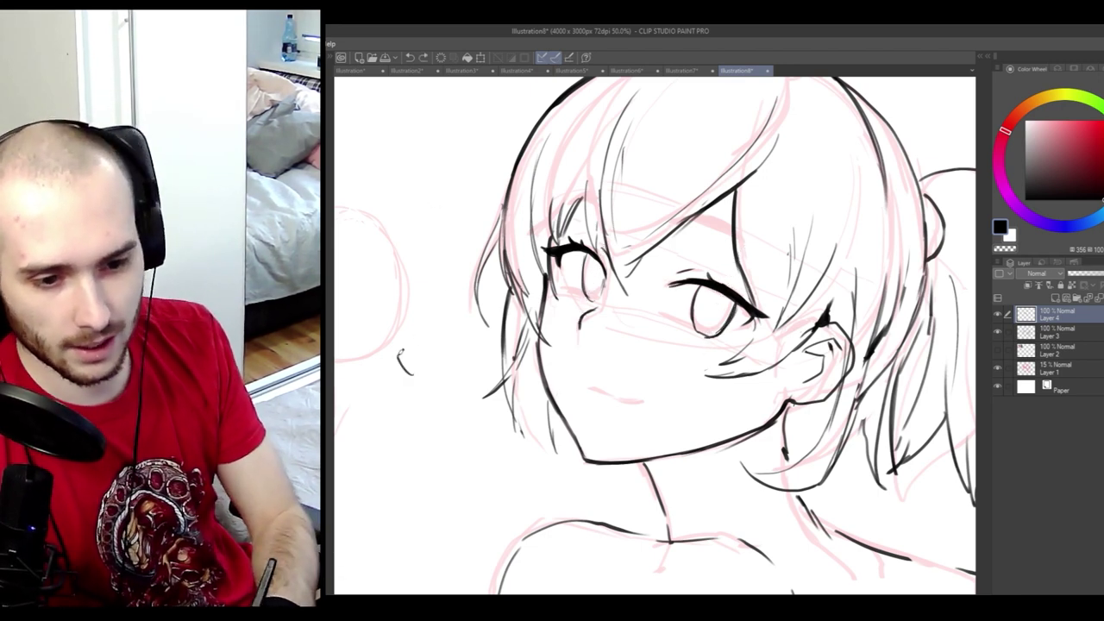
pyautogui.moveTo(401, 352)
pyautogui.mouseDown()
pyautogui.moveTo(428, 325)
pyautogui.moveTo(483, 398)
pyautogui.mouseUp()
pyautogui.moveTo(395, 314)
pyautogui.mouseDown()
pyautogui.moveTo(397, 287)
pyautogui.moveTo(420, 298)
pyautogui.moveTo(376, 302)
pyautogui.mouseUp()
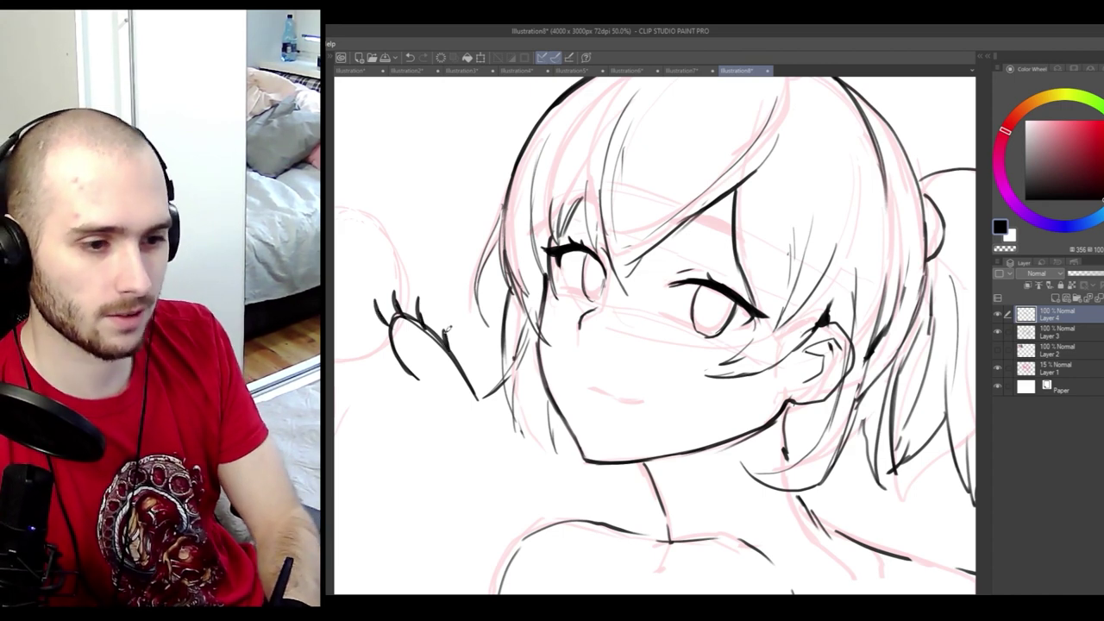
pyautogui.hotkey('ctrl', 'z')
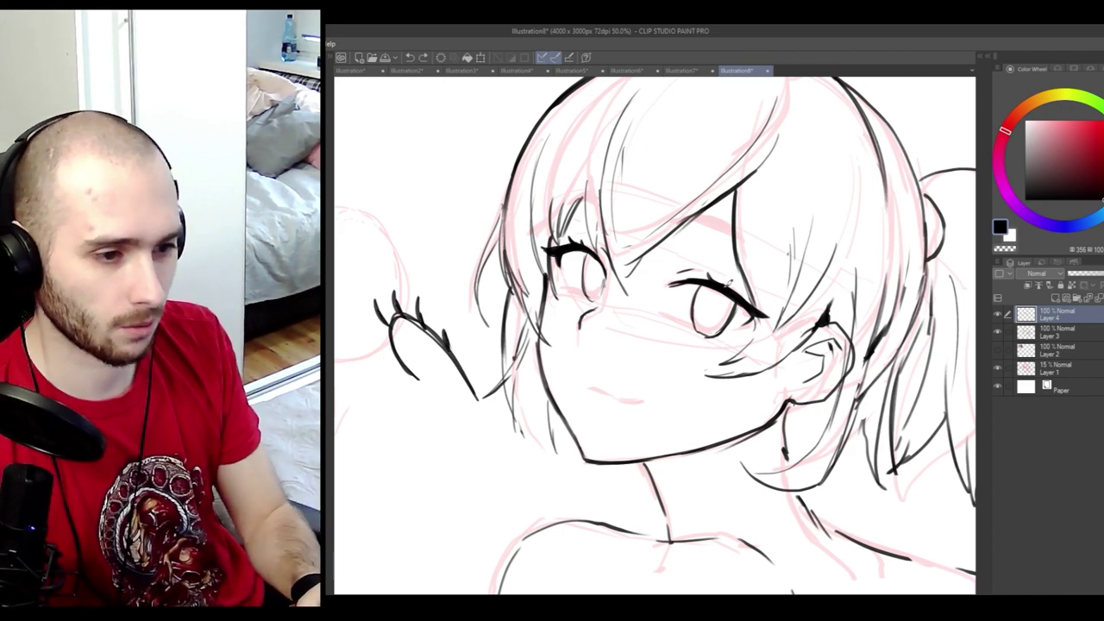
pyautogui.moveTo(711, 280); pyautogui.dragTo(704, 270)
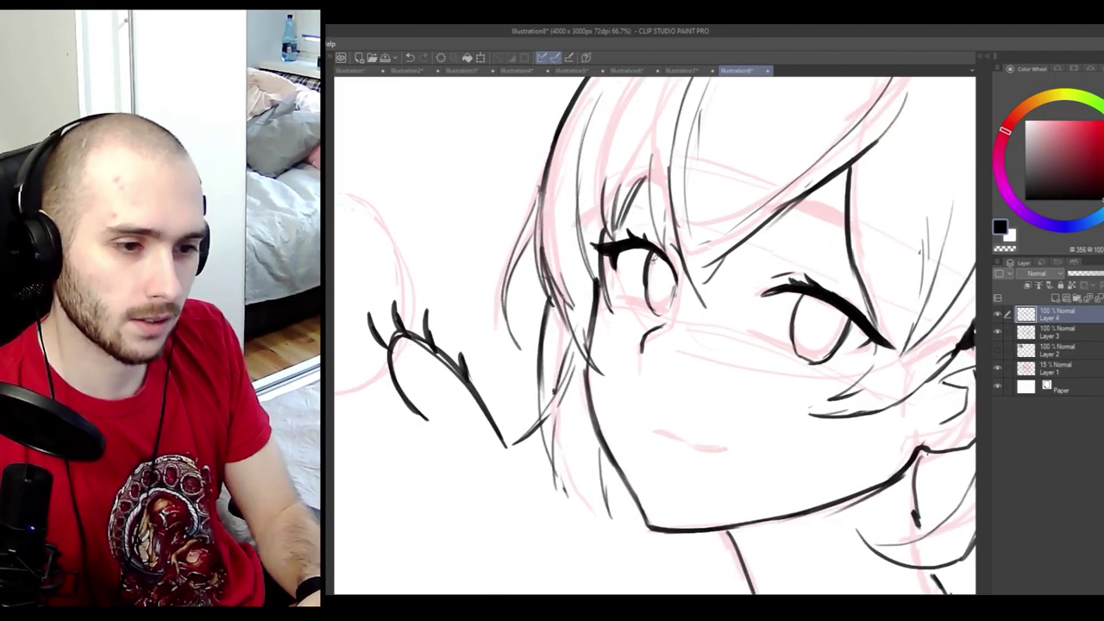
# - Strengthen the far eye's iris outline and fill the upper part of the irises with black beneath the lids
pyautogui.hotkey('ctrl', 'z')
pyautogui.moveTo(650, 253); pyautogui.dragTo(658, 309)
pyautogui.hotkey('ctrl', 'z')
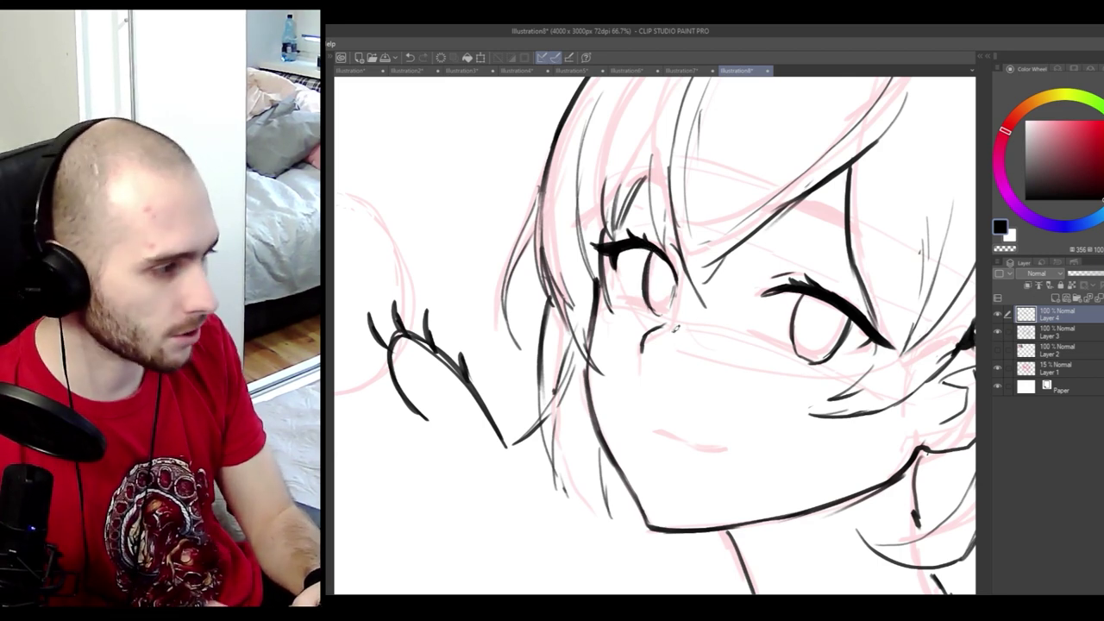
pyautogui.moveTo(653, 256); pyautogui.dragTo(671, 278)
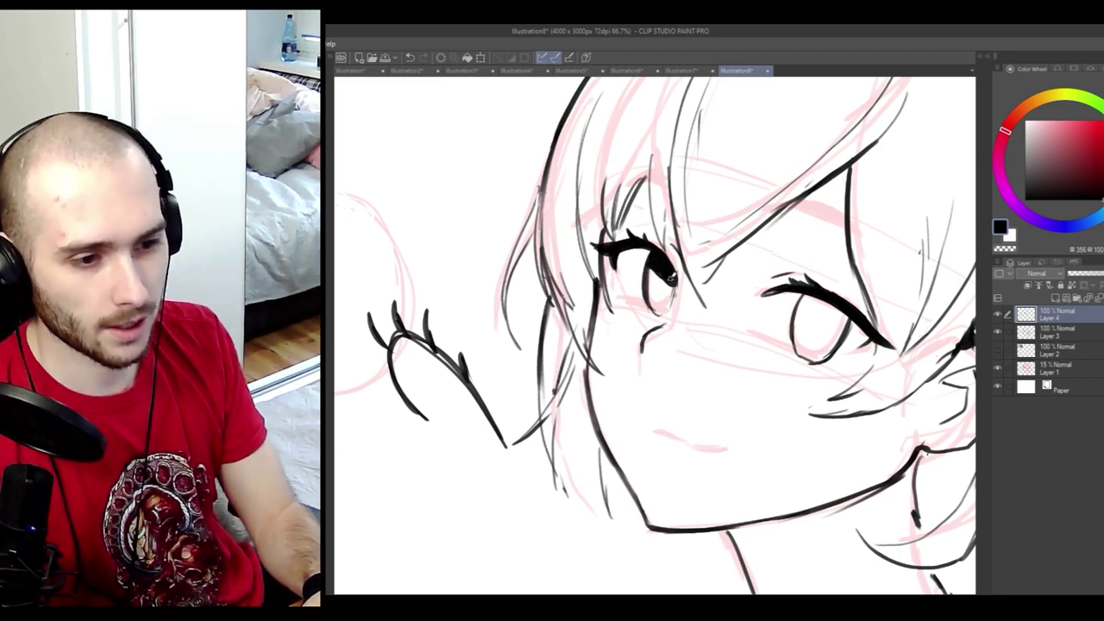
pyautogui.moveTo(802, 298); pyautogui.dragTo(794, 316)
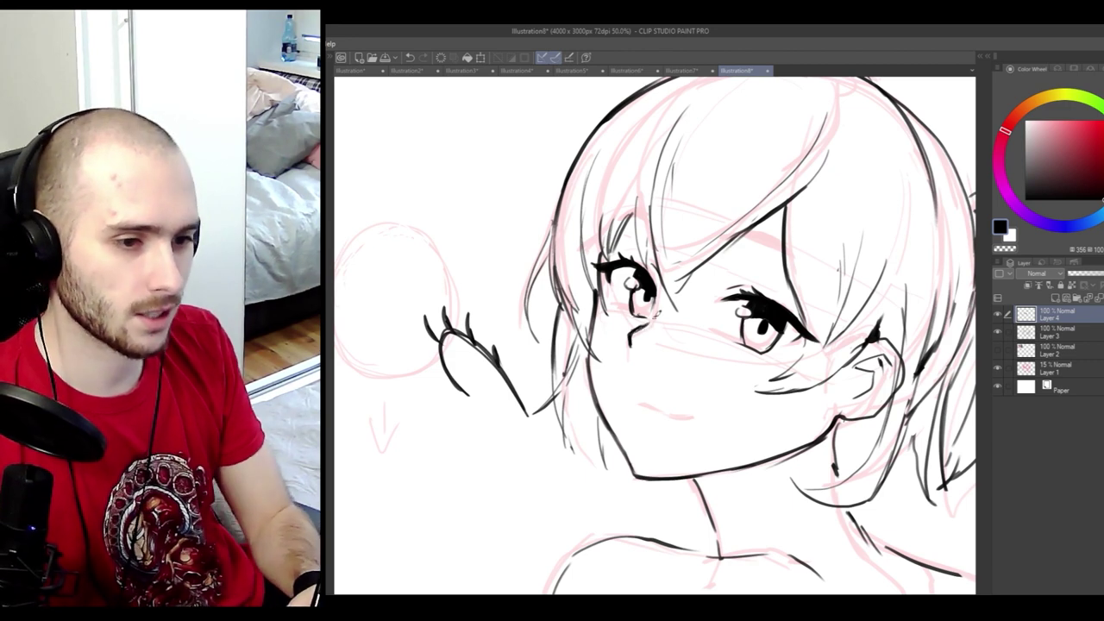
# - Try inking the smiling mouth over the sketch in joined strokes, check it in the mirrored view, and remove it
pyautogui.moveTo(656, 317)
pyautogui.mouseDown()
pyautogui.moveTo(647, 238)
pyautogui.moveTo(658, 312)
pyautogui.mouseUp()
pyautogui.hotkey('ctrl', 'z')
pyautogui.moveTo(648, 390)
pyautogui.mouseDown()
pyautogui.moveTo(662, 347)
pyautogui.moveTo(665, 362)
pyautogui.mouseUp()
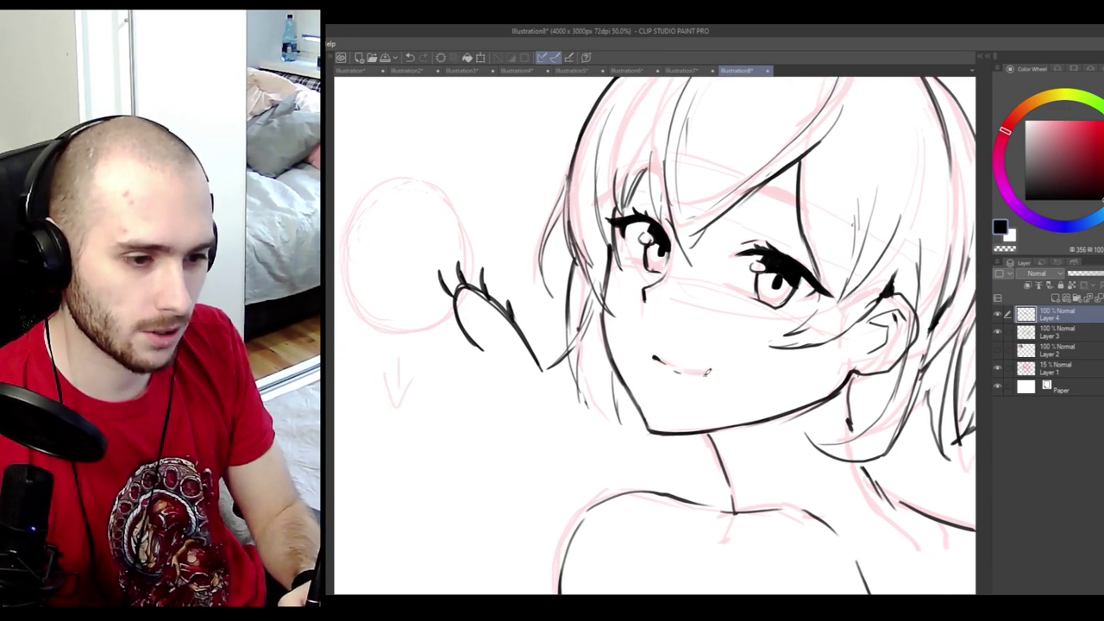
pyautogui.press('h')
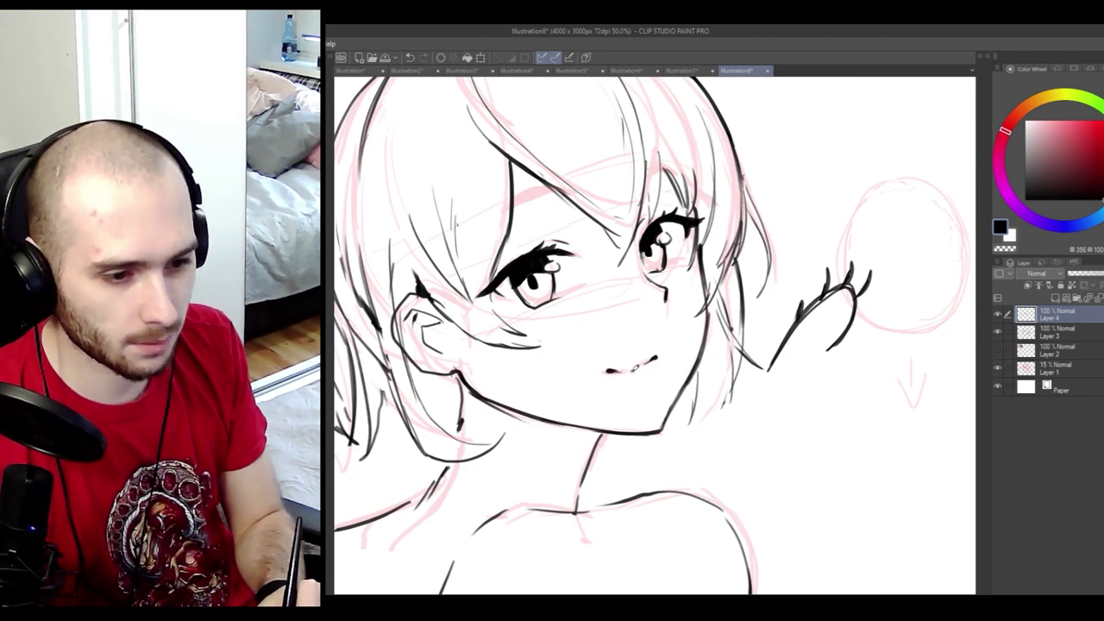
pyautogui.press('h')
pyautogui.moveTo(702, 370); pyautogui.dragTo(710, 364)
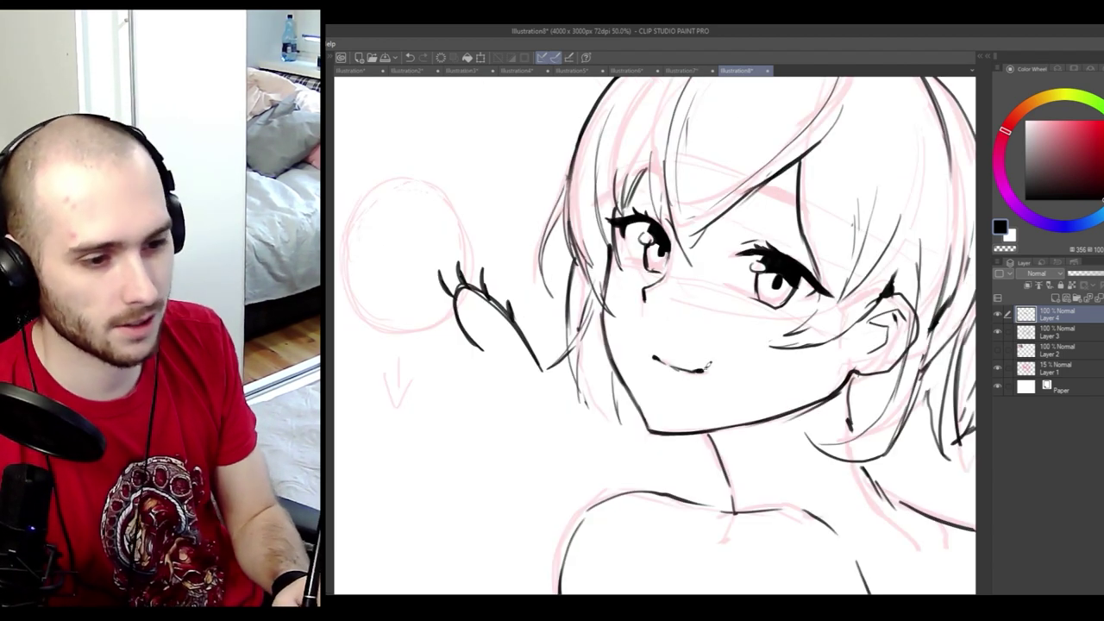
pyautogui.hotkey('ctrl', 'z')
pyautogui.hotkey('ctrl', 'z')
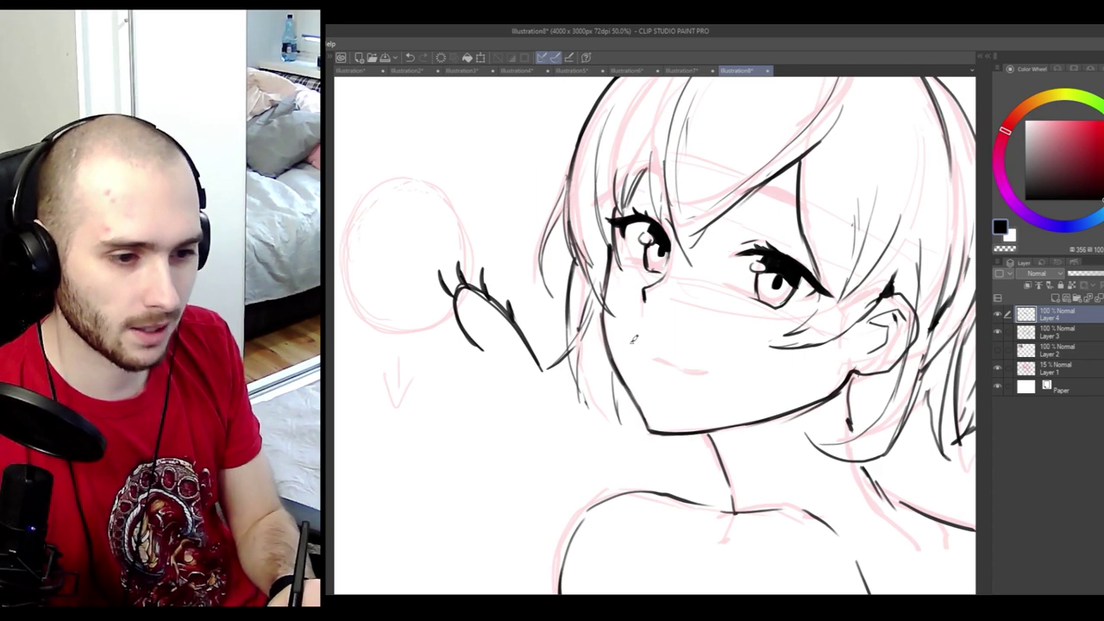
# - Try a wavy smirking mouth above the sketched one, remove it, and draw a large sample mouth curve beside the face
pyautogui.moveTo(626, 330); pyautogui.dragTo(674, 369)
pyautogui.hotkey('ctrl', 'z')
pyautogui.moveTo(636, 334); pyautogui.dragTo(654, 333)
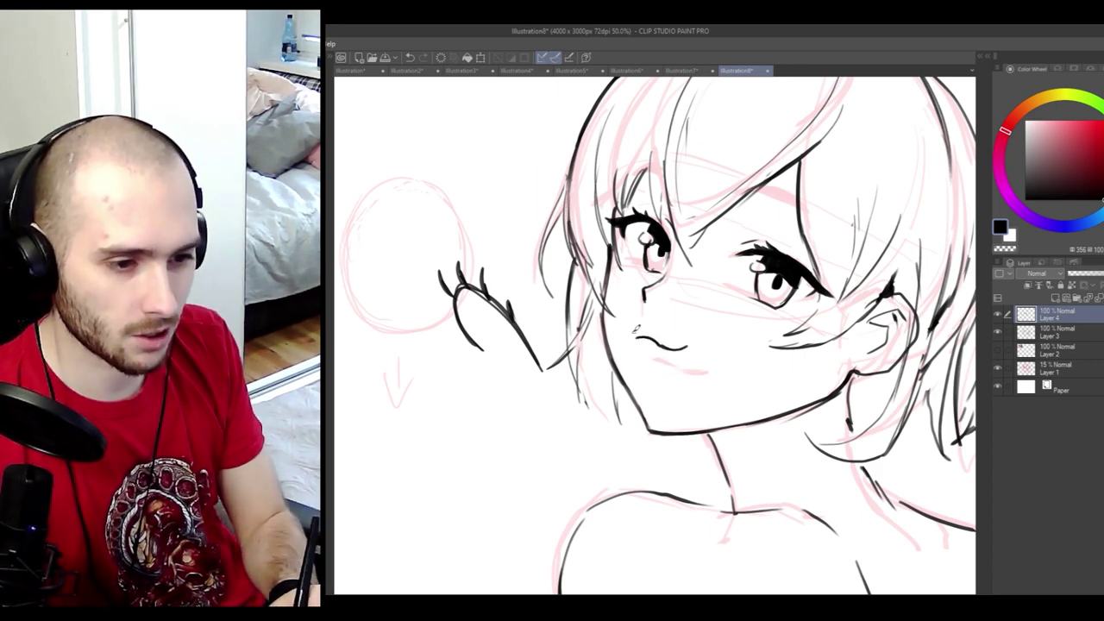
pyautogui.hotkey('ctrl', 'z')
pyautogui.hotkey('ctrl', 'z')
pyautogui.moveTo(402, 450); pyautogui.dragTo(504, 442)
pyautogui.moveTo(360, 438); pyautogui.dragTo(402, 449)
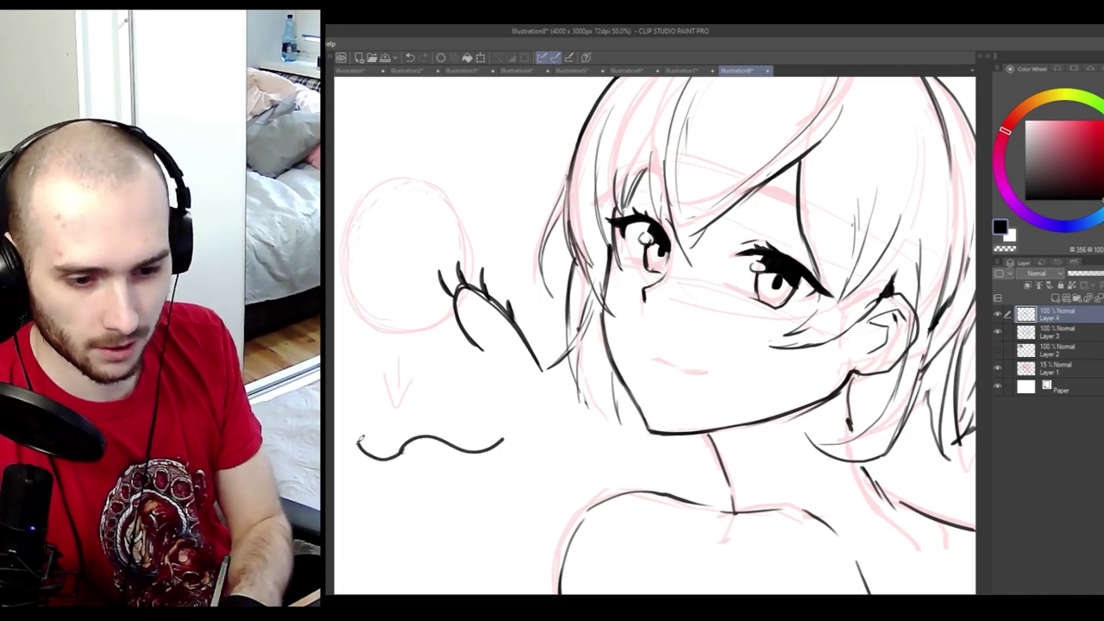
# - Ink the mouth as a slight smile with thick corners and a thin middle, and touch up both eyes' irises
pyautogui.moveTo(512, 366); pyautogui.dragTo(546, 374)
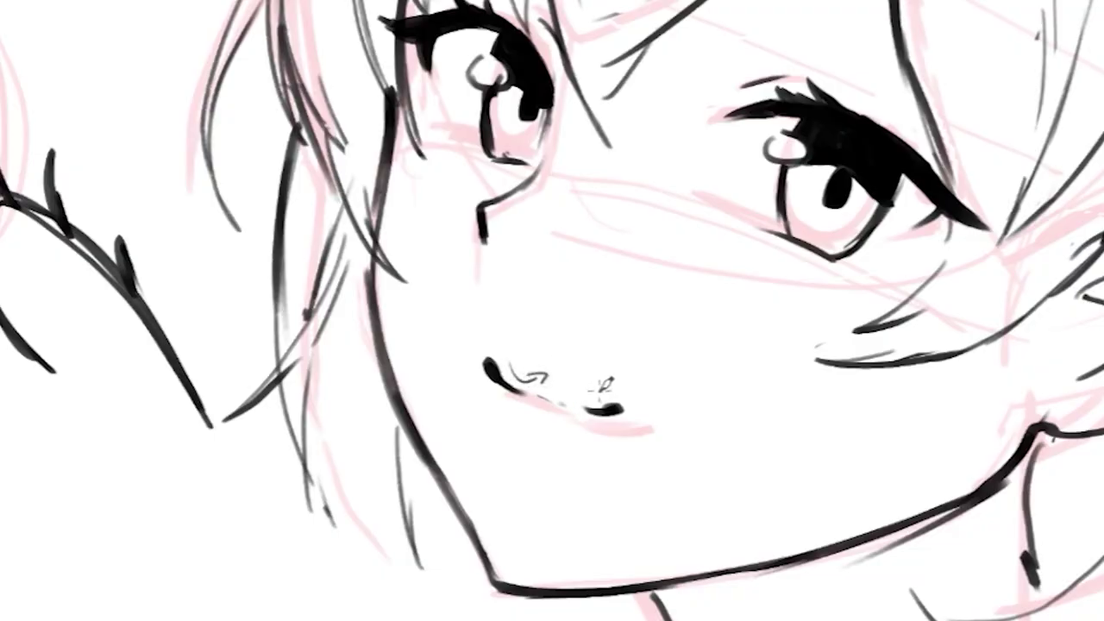
pyautogui.moveTo(601, 397)
pyautogui.mouseDown()
pyautogui.moveTo(561, 380)
pyautogui.moveTo(555, 393)
pyautogui.mouseUp()
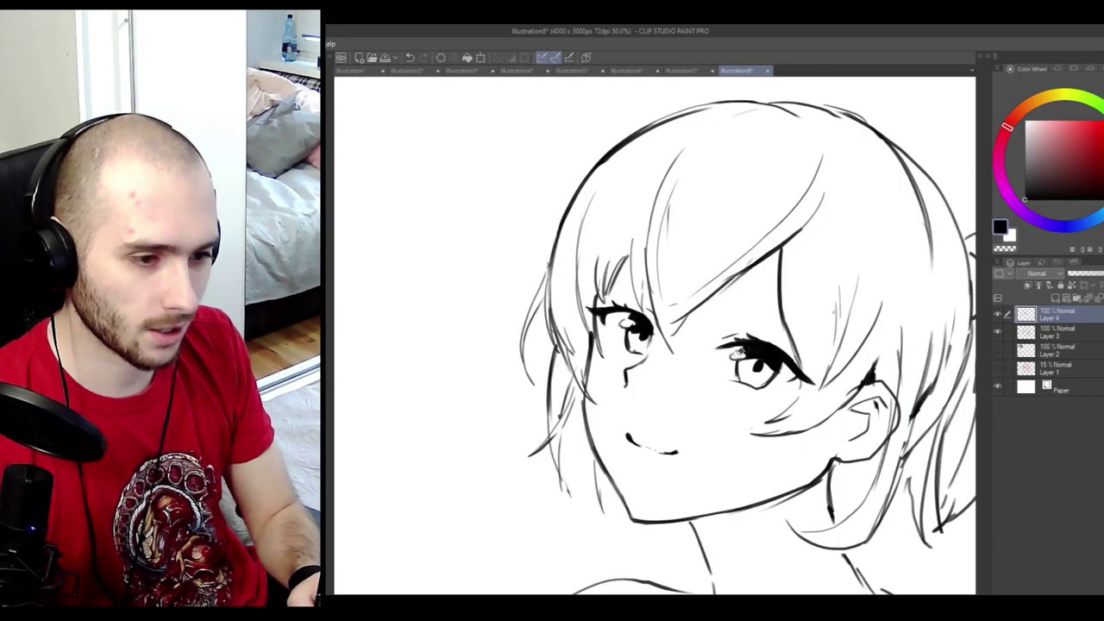
pyautogui.moveTo(749, 355); pyautogui.dragTo(761, 347)
pyautogui.moveTo(624, 318); pyautogui.dragTo(632, 335)
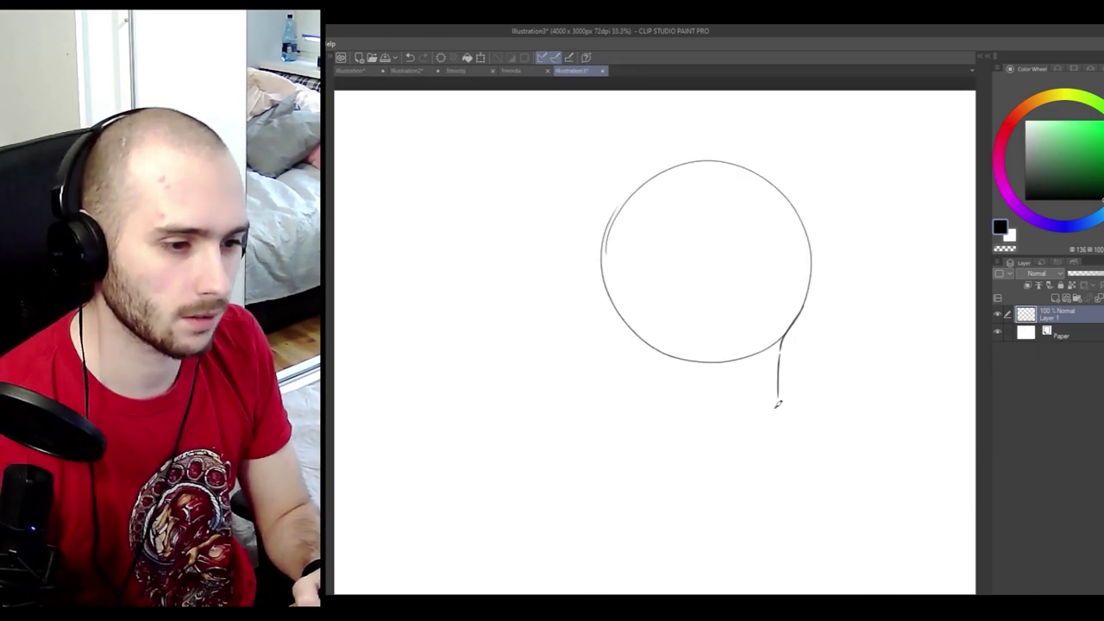
# - Try short side lines for the jaw beneath the second drawing's head circle and undo them
pyautogui.hotkey('ctrl', 'z')
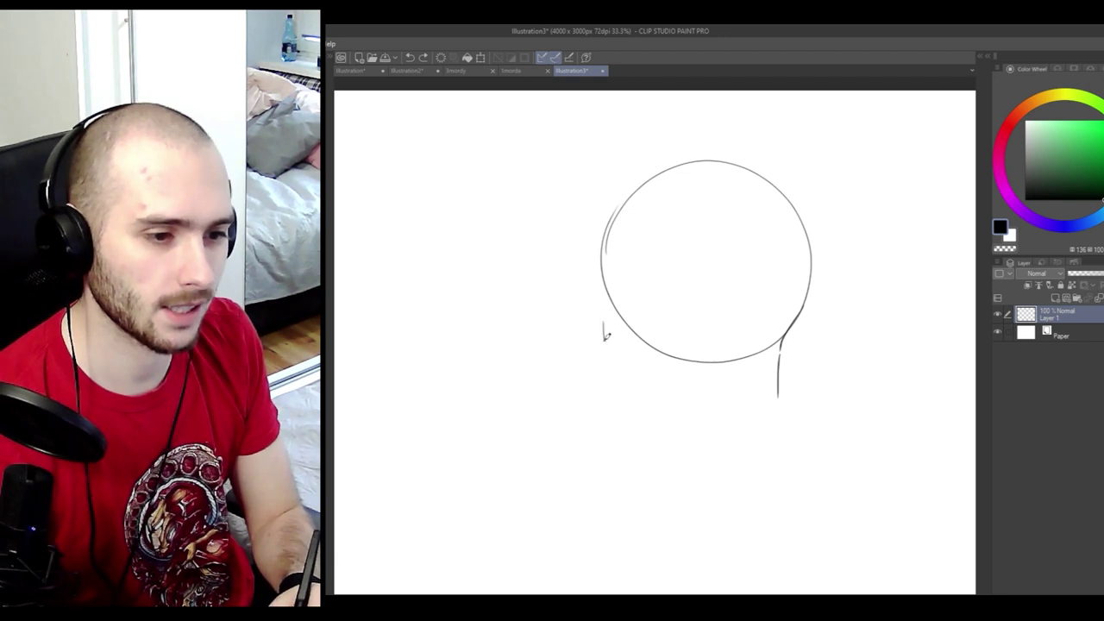
pyautogui.moveTo(604, 325); pyautogui.dragTo(641, 409)
pyautogui.hotkey('ctrl', 'z')
pyautogui.hotkey('ctrl', 'z')
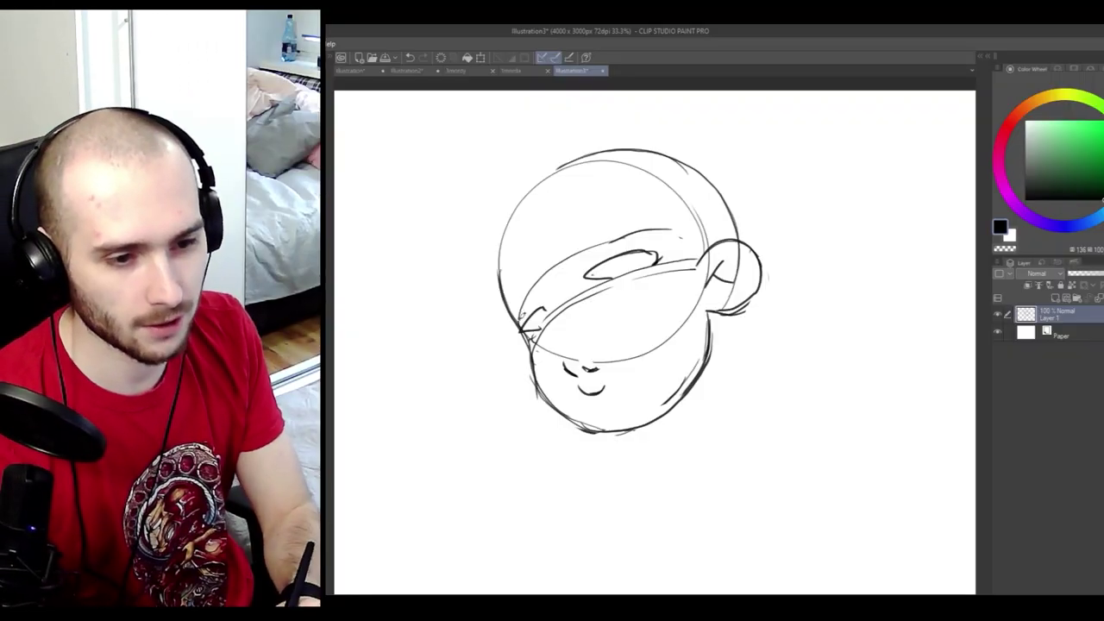
# - Add the curved brow line and redraw the skull's outer contour as one smooth arc over the tilted head
pyautogui.moveTo(519, 321)
pyautogui.mouseDown()
pyautogui.moveTo(573, 246)
pyautogui.moveTo(623, 232)
pyautogui.mouseUp()
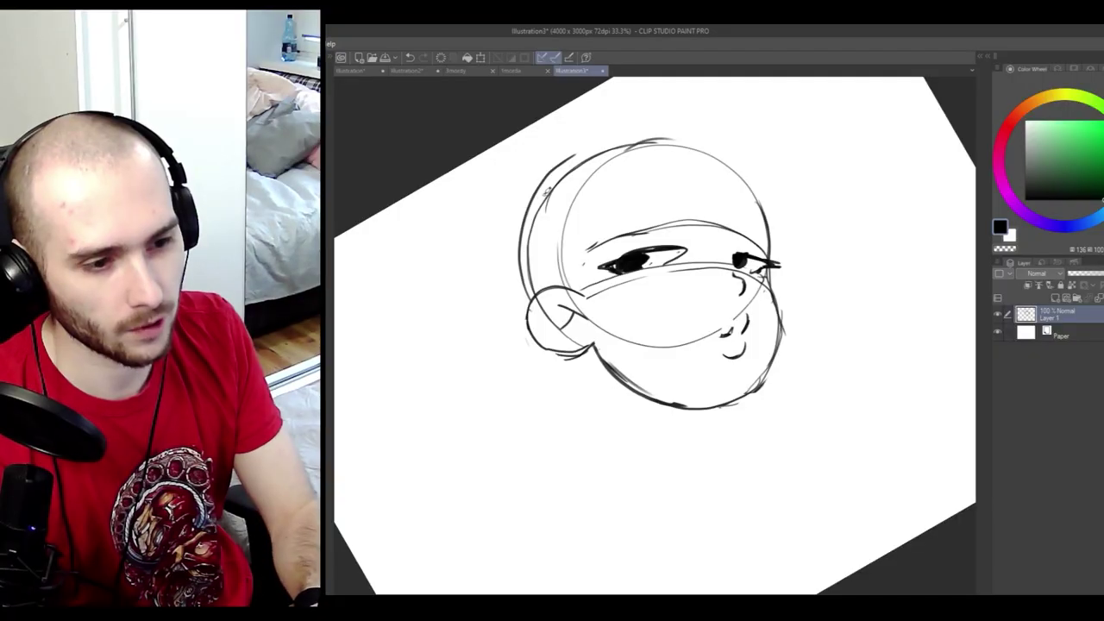
pyautogui.moveTo(537, 198)
pyautogui.mouseDown()
pyautogui.moveTo(587, 138)
pyautogui.moveTo(690, 130)
pyautogui.mouseUp()
pyautogui.hotkey('ctrl', 'z')
pyautogui.moveTo(536, 200)
pyautogui.mouseDown()
pyautogui.moveTo(580, 146)
pyautogui.moveTo(667, 130)
pyautogui.moveTo(750, 167)
pyautogui.mouseUp()
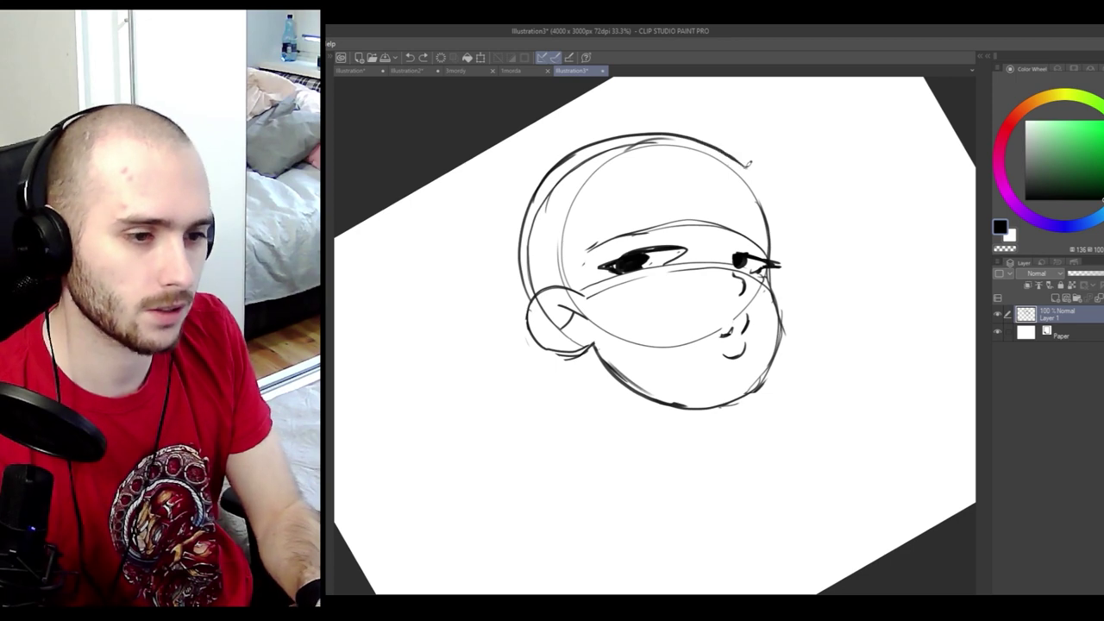
# - Sketch the hair mass bulging behind the ear and the long lock falling from the ear past the jaw
pyautogui.moveTo(575, 165)
pyautogui.mouseDown()
pyautogui.moveTo(474, 255)
pyautogui.moveTo(507, 320)
pyautogui.mouseUp()
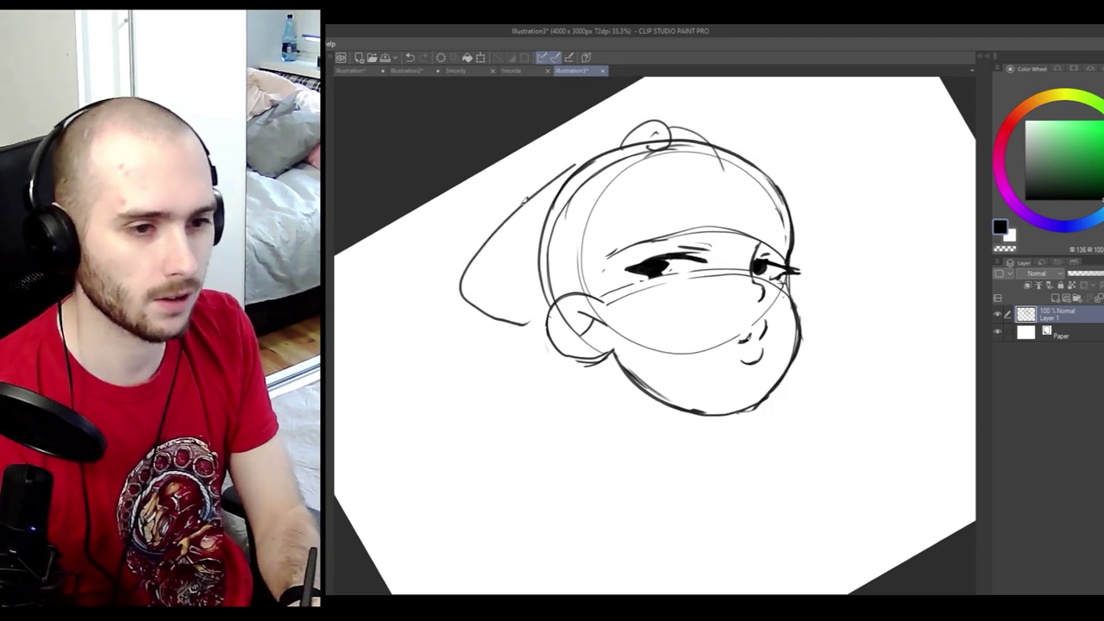
pyautogui.moveTo(522, 203)
pyautogui.mouseDown()
pyautogui.moveTo(619, 141)
pyautogui.moveTo(594, 315)
pyautogui.moveTo(596, 466)
pyautogui.mouseUp()
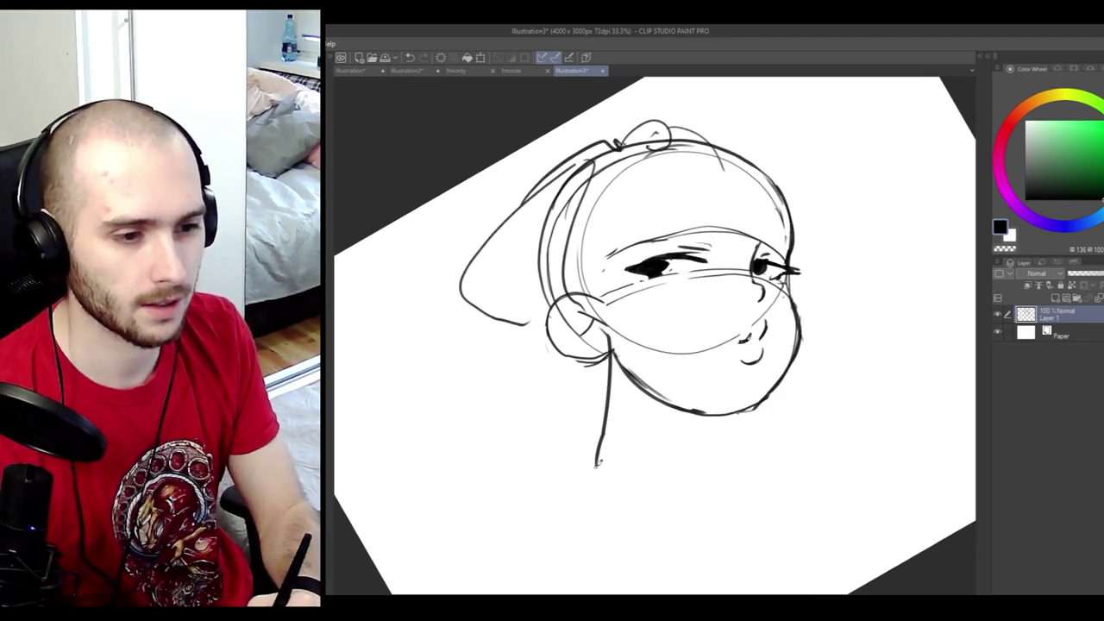
pyautogui.moveTo(733, 383)
pyautogui.mouseDown()
pyautogui.moveTo(799, 405)
pyautogui.moveTo(634, 483)
pyautogui.mouseUp()
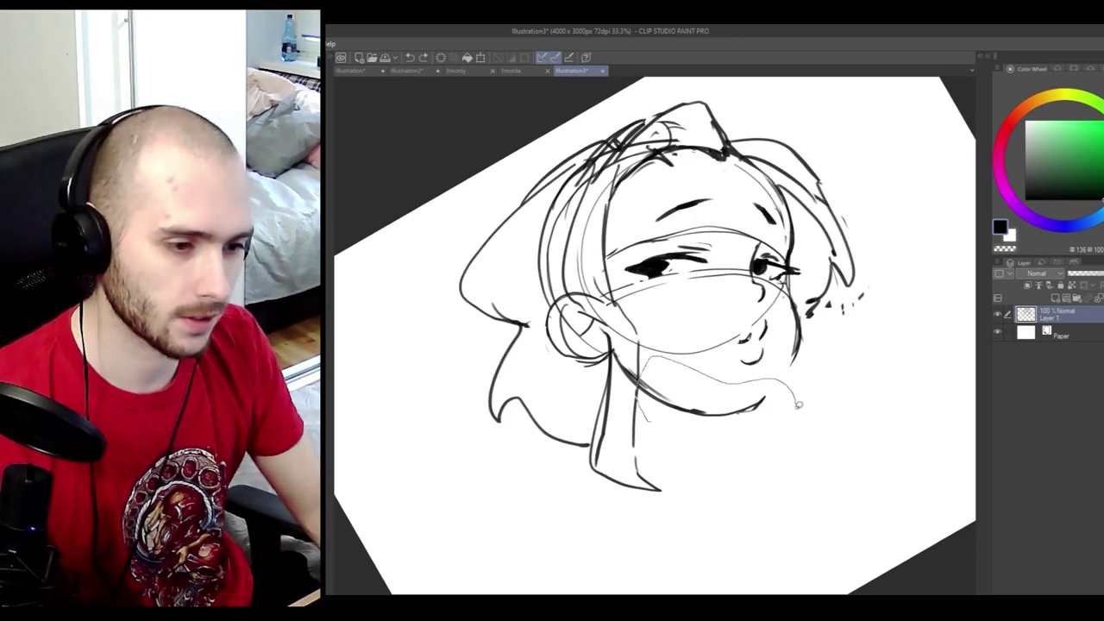
# - Ink the edge of the long front hair lock running down the side of the face over the faded sketch
pyautogui.hotkey('ctrl', 't')
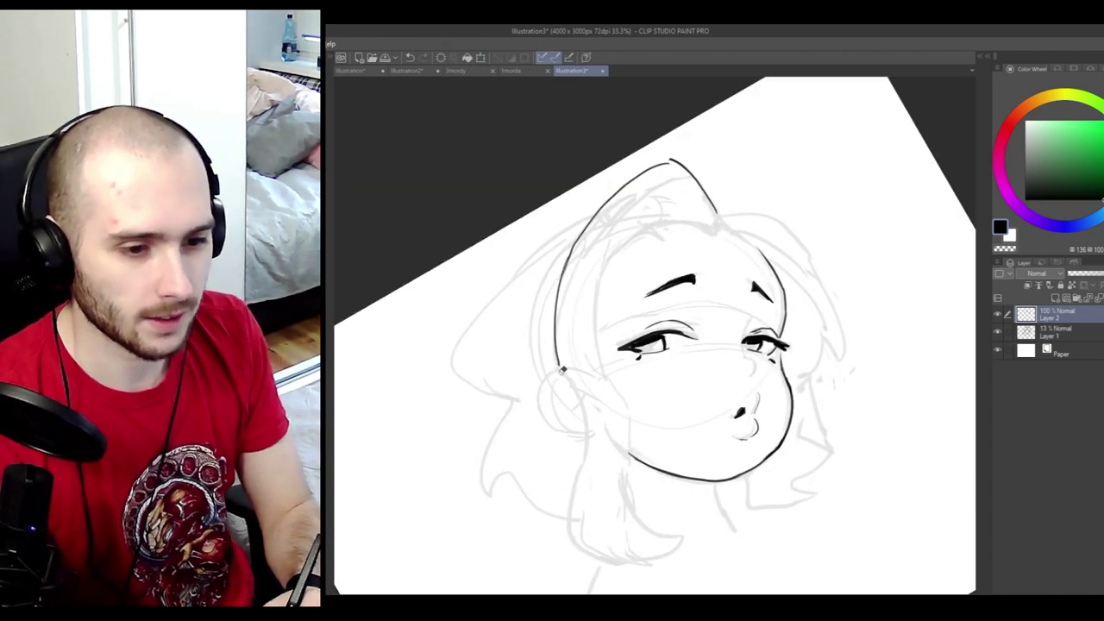
pyautogui.hotkey('ctrl', 'z')
pyautogui.moveTo(562, 283)
pyautogui.mouseDown()
pyautogui.moveTo(596, 410)
pyautogui.moveTo(620, 446)
pyautogui.mouseUp()
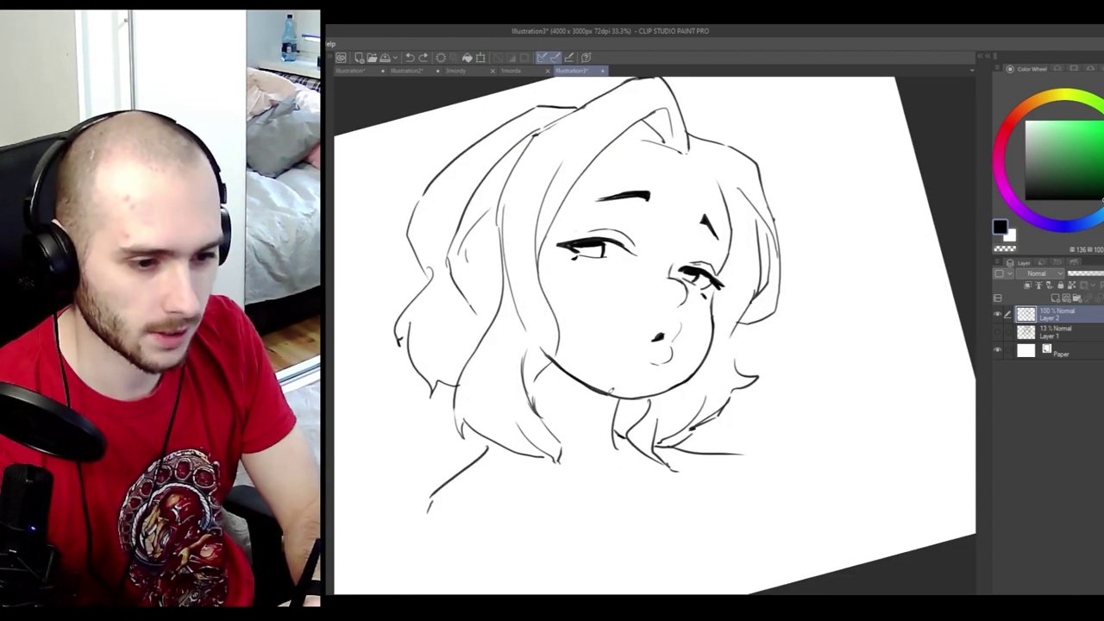
# - Mirror the canvas, try an extra stroke along the chin, and undo the recent strokes
pyautogui.press('h')
pyautogui.moveTo(654, 395); pyautogui.dragTo(702, 395)
pyautogui.hotkey('ctrl', 'z')
pyautogui.hotkey('ctrl', 'z')
pyautogui.hotkey('ctrl', 'z')
pyautogui.hotkey('ctrl', 'z')
pyautogui.hotkey('ctrl', 'z')
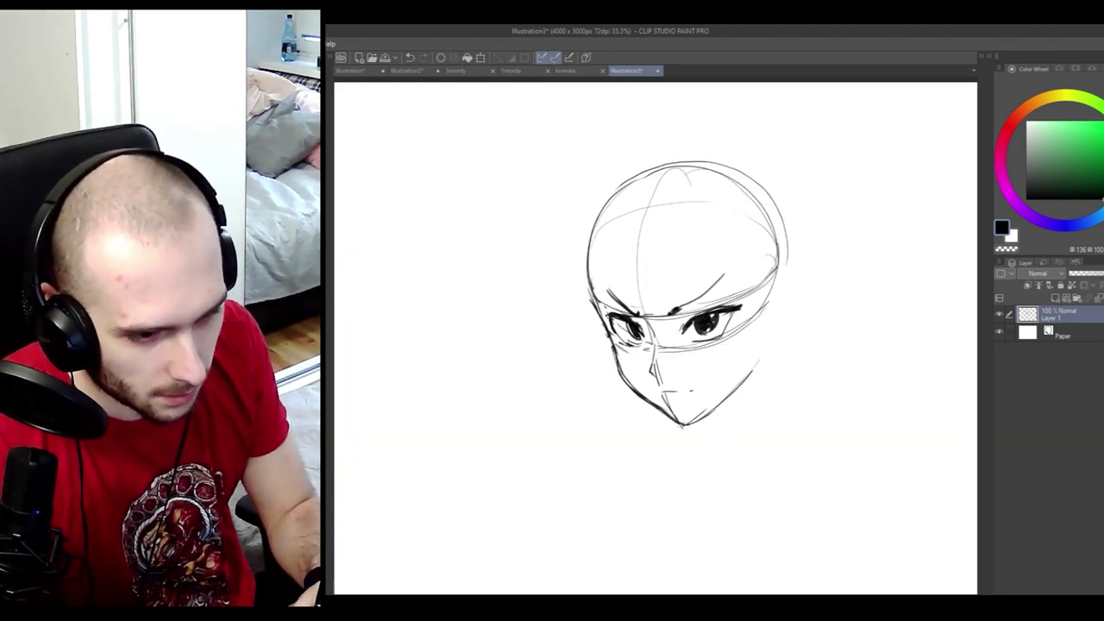
# - Refine the frowning head's eye with a short stroke, checking the sketch in the mirrored view
pyautogui.press('h')
pyautogui.moveTo(628, 323); pyautogui.dragTo(634, 339)
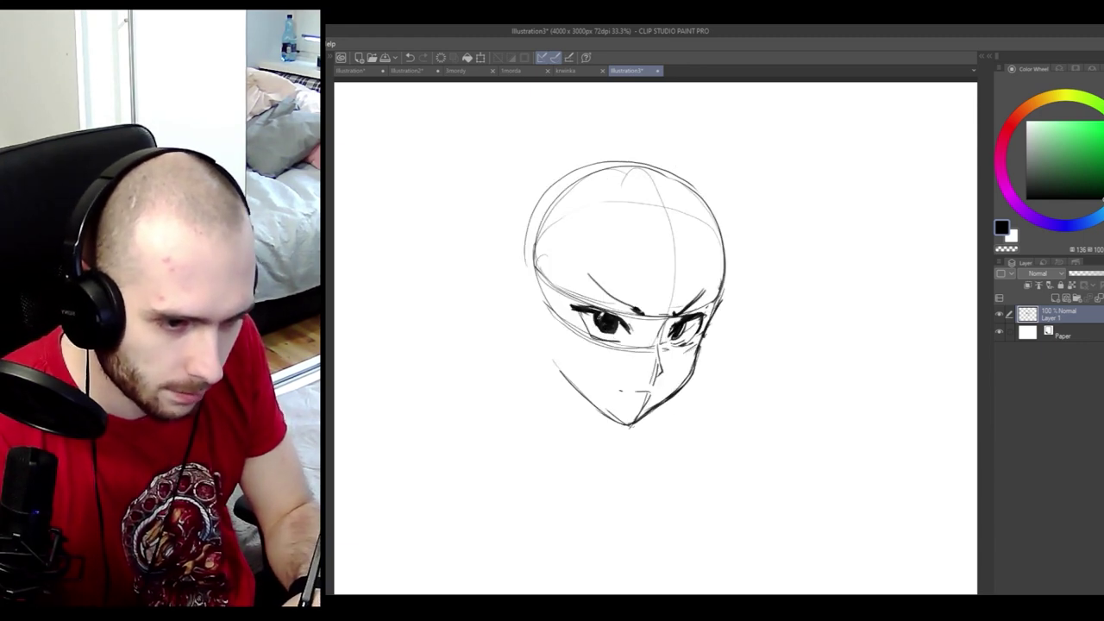
pyautogui.press('h')
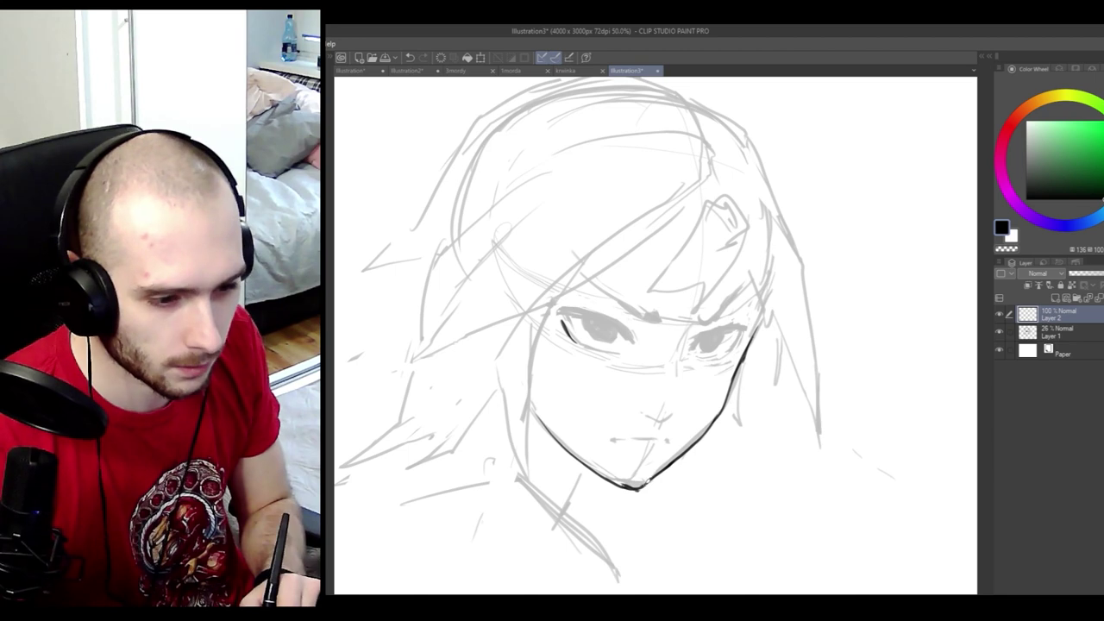
# - Redraw the inked jaw edge from the far cheek to the chin on the frowning head and mirror the canvas
pyautogui.hotkey('ctrl', 'z')
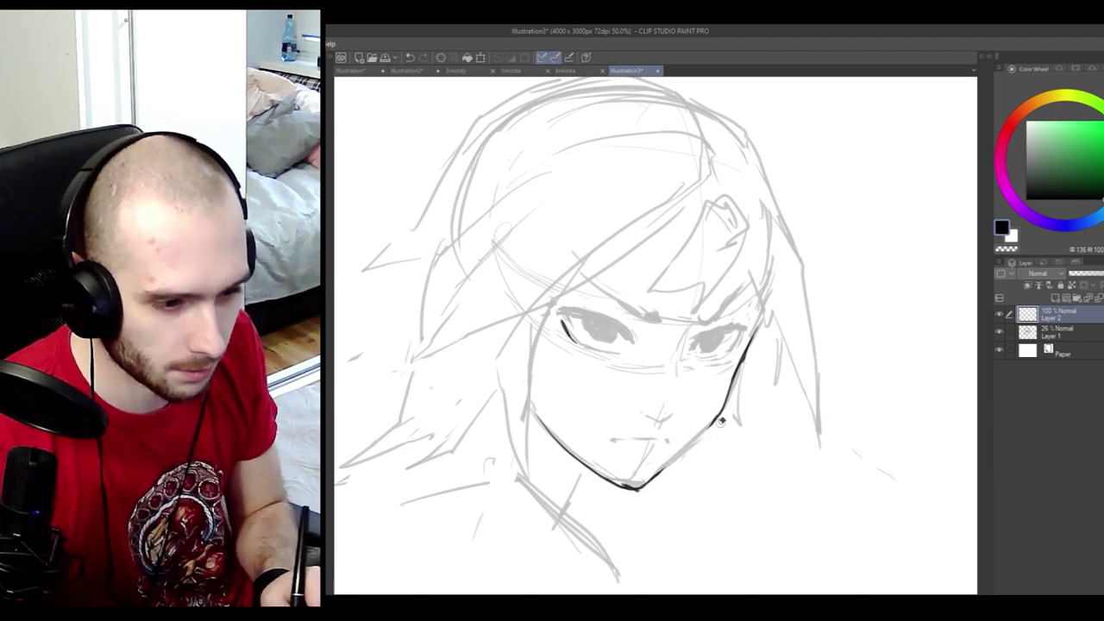
pyautogui.moveTo(715, 421); pyautogui.dragTo(660, 471)
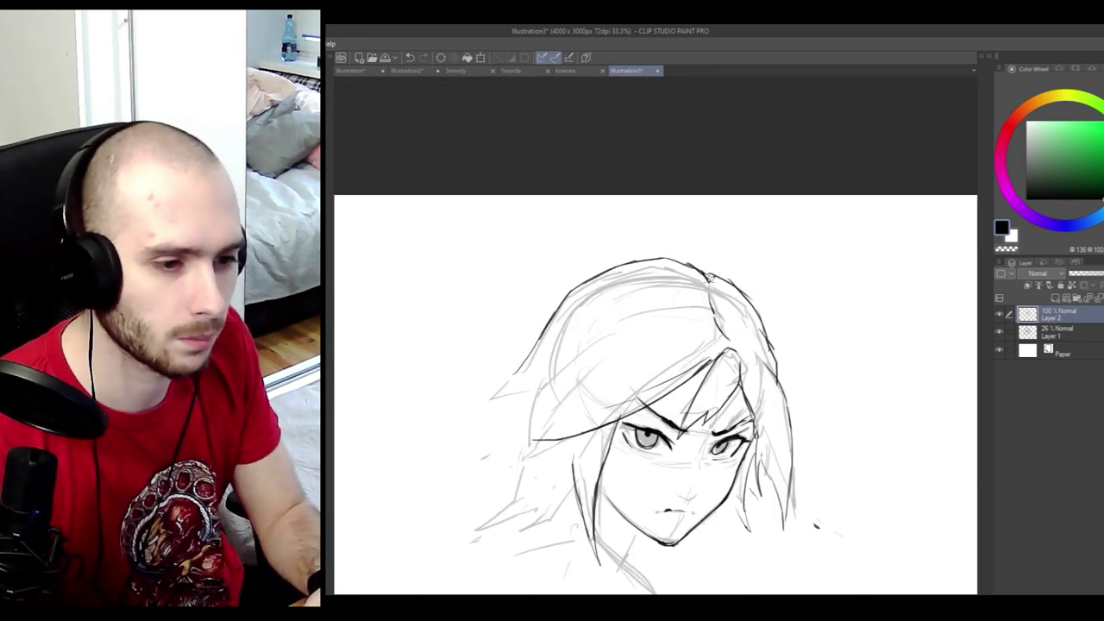
pyautogui.press('h')
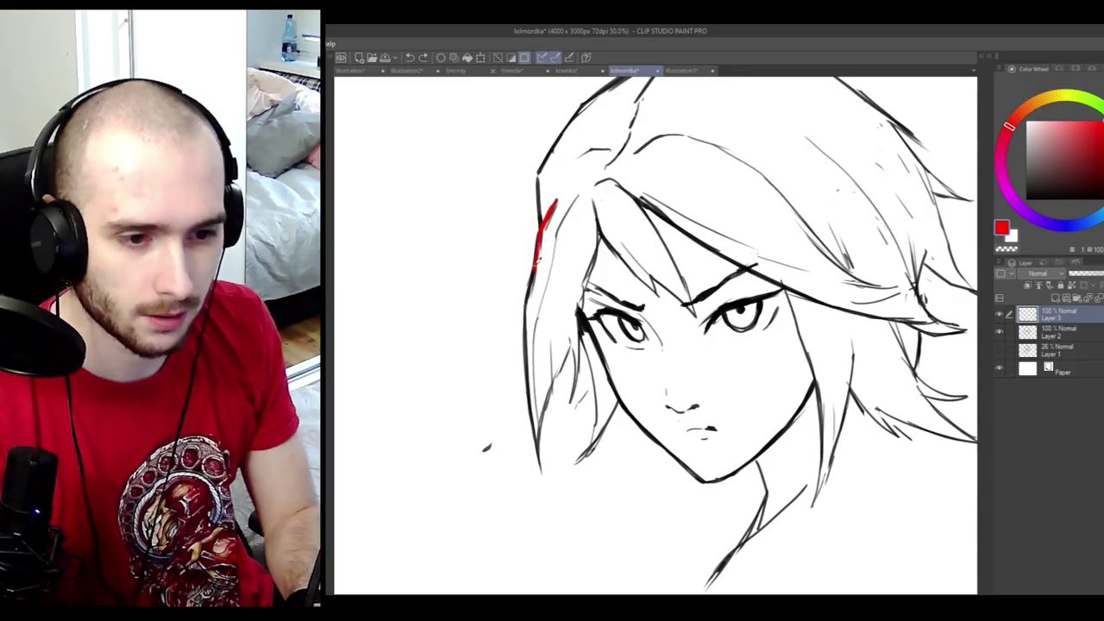
# - Trace the hair's outer side edge and its angled upper contour in red as a demonstration, removing each trace
pyautogui.moveTo(536, 261)
pyautogui.mouseDown()
pyautogui.moveTo(526, 318)
pyautogui.moveTo(541, 451)
pyautogui.mouseUp()
pyautogui.hotkey('ctrl', 'z')
pyautogui.hotkey('ctrl', 'z')
pyautogui.moveTo(540, 229)
pyautogui.mouseDown()
pyautogui.moveTo(577, 114)
pyautogui.moveTo(567, 126)
pyautogui.moveTo(586, 106)
pyautogui.mouseUp()
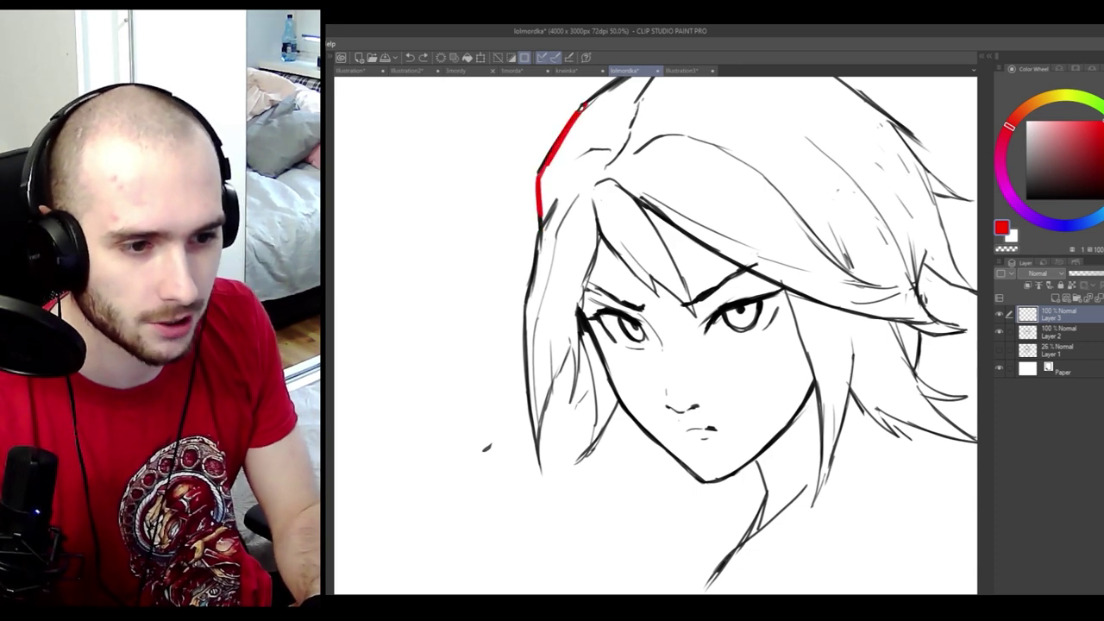
pyautogui.hotkey('ctrl', 'z')
# - Trace the far cheek, the hair strand beside it and the face contour down to the chin in red, removing the traces
pyautogui.moveTo(581, 308); pyautogui.dragTo(621, 398)
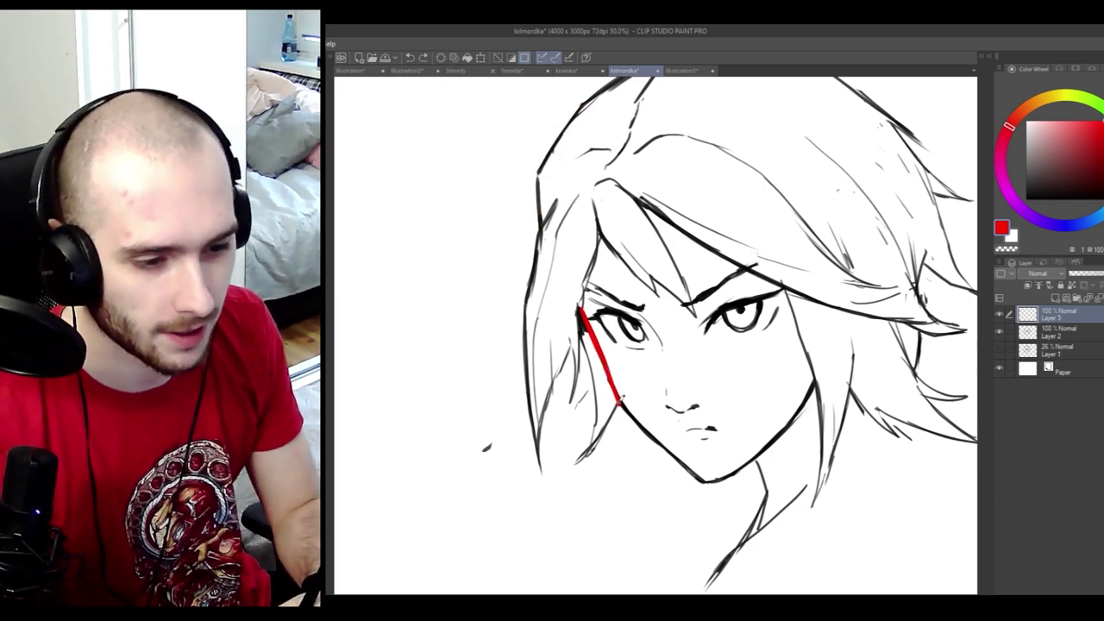
pyautogui.hotkey('ctrl', 'z')
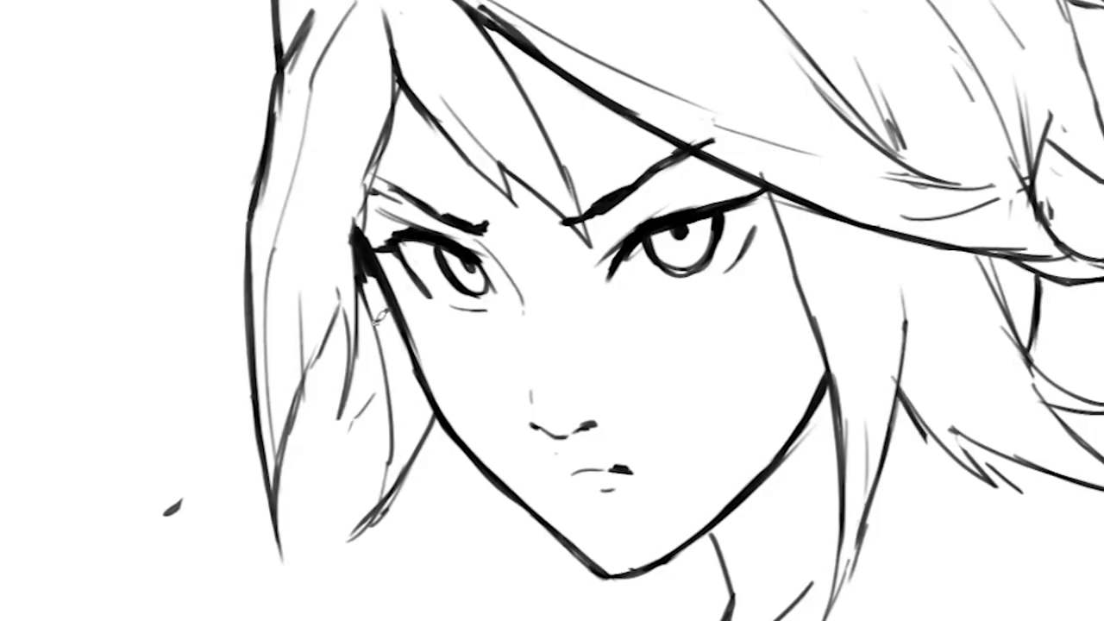
pyautogui.moveTo(585, 337); pyautogui.dragTo(590, 447)
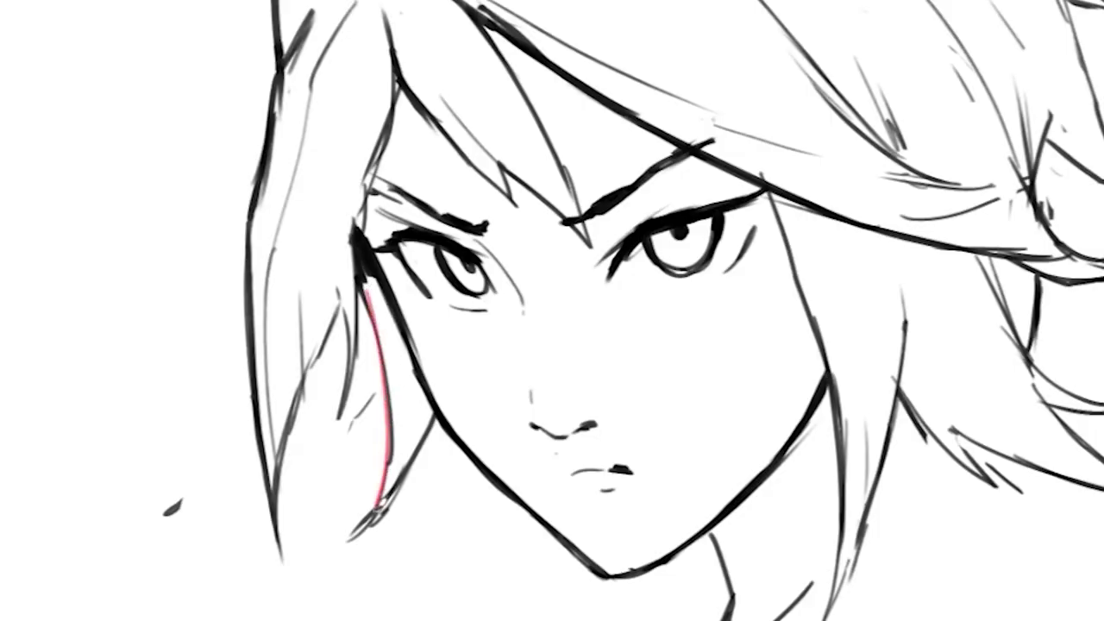
pyautogui.moveTo(378, 510); pyautogui.dragTo(425, 436)
pyautogui.moveTo(373, 250)
pyautogui.mouseDown()
pyautogui.moveTo(441, 410)
pyautogui.moveTo(562, 546)
pyautogui.mouseUp()
pyautogui.hotkey('ctrl', 'z')
pyautogui.hotkey('ctrl', 'z')
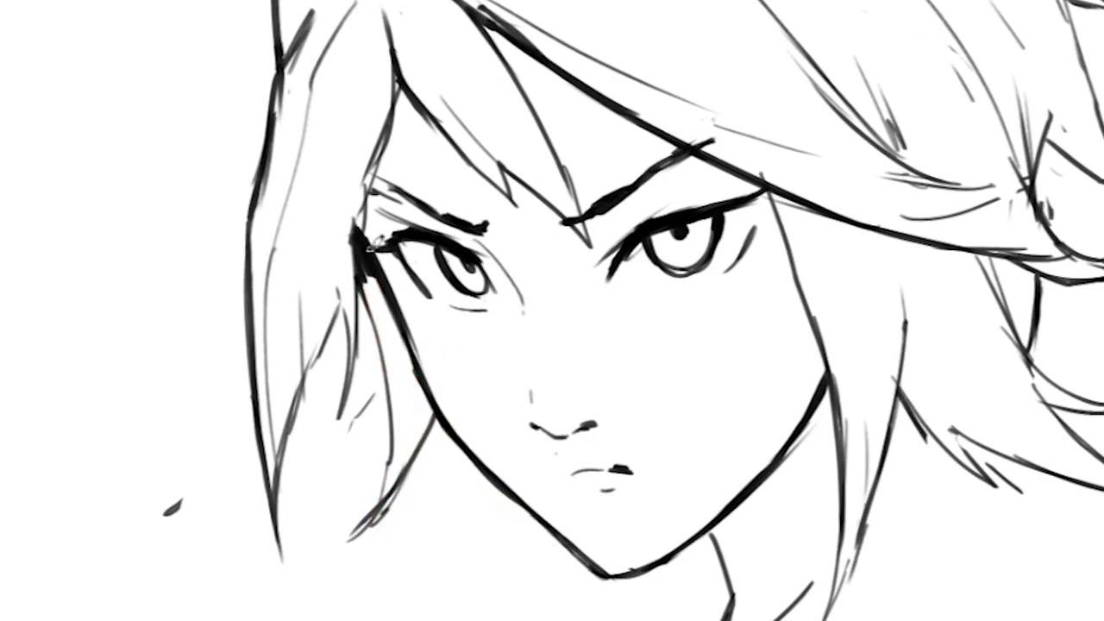
pyautogui.moveTo(371, 245)
pyautogui.mouseDown()
pyautogui.moveTo(436, 414)
pyautogui.moveTo(565, 544)
pyautogui.mouseUp()
pyautogui.hotkey('ctrl', 'z')
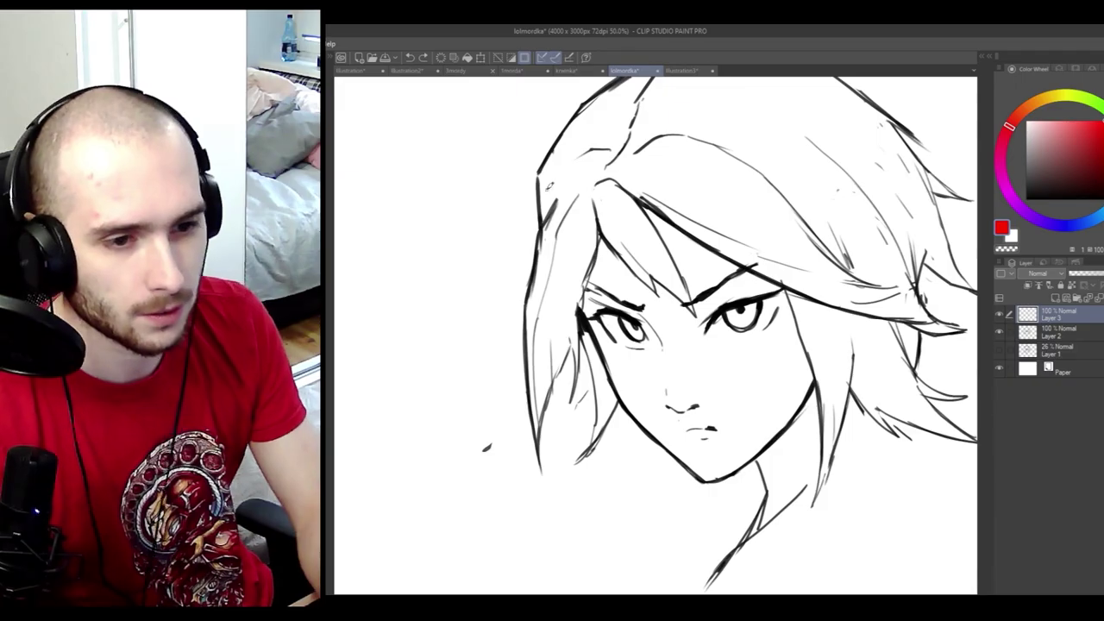
# - Trace the hair's angular crown contour and a strand line at the back in red, and undo the traces
pyautogui.moveTo(537, 183); pyautogui.dragTo(587, 101)
pyautogui.scroll(-2, 524, 276)
pyautogui.scroll(1, 545, 257)
pyautogui.moveTo(557, 168); pyautogui.dragTo(690, 130)
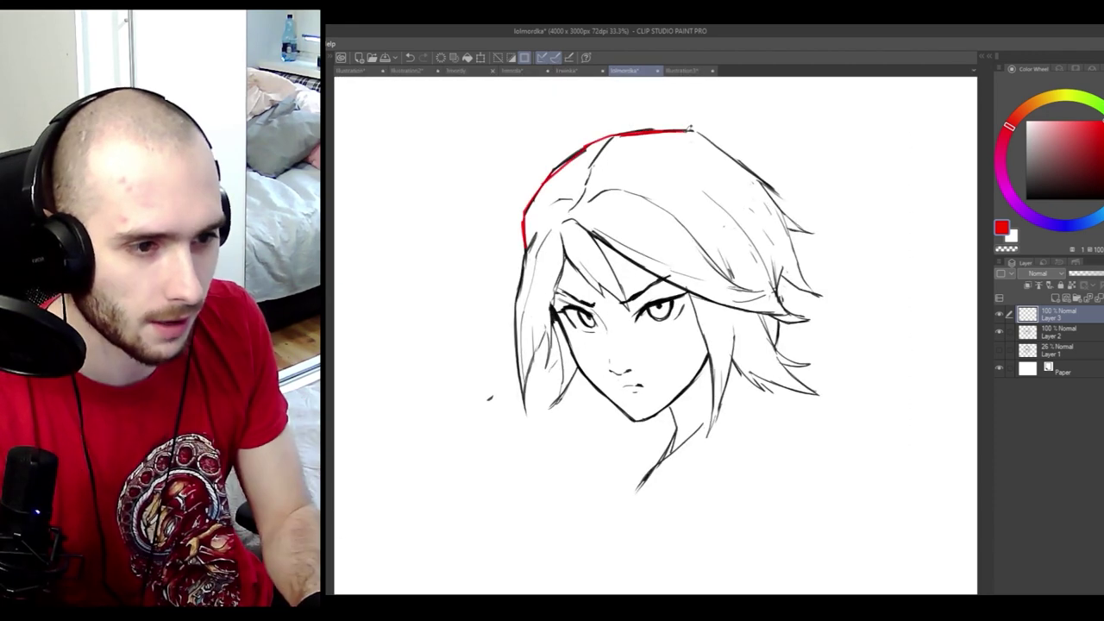
pyautogui.hotkey('ctrl', 'z')
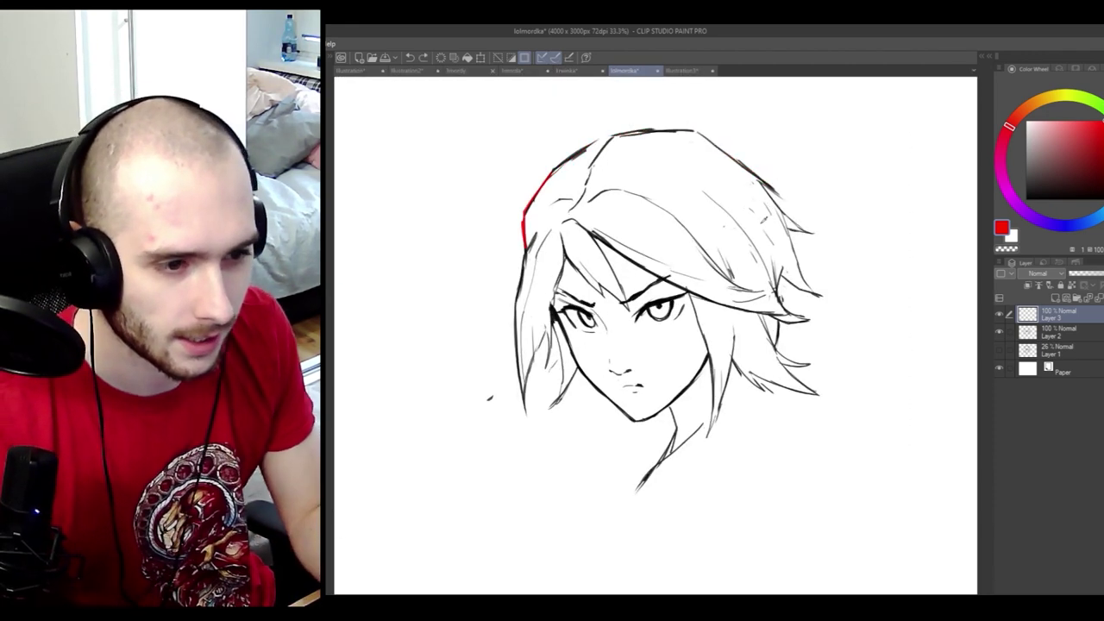
pyautogui.hotkey('ctrl', 'z')
pyautogui.moveTo(716, 204); pyautogui.dragTo(767, 267)
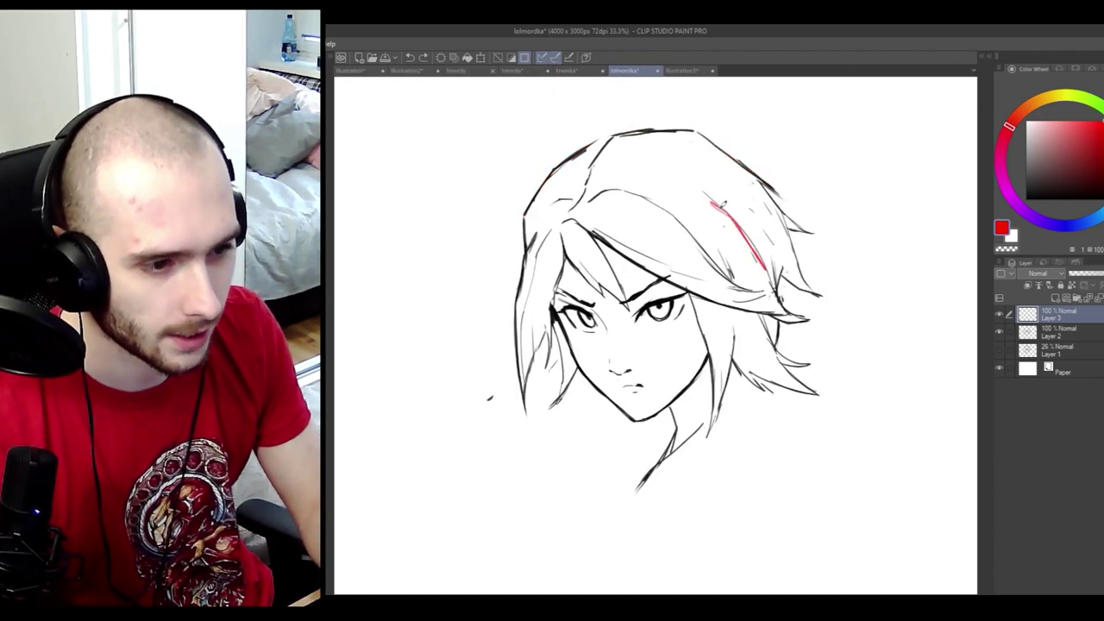
pyautogui.hotkey('ctrl', 'z')
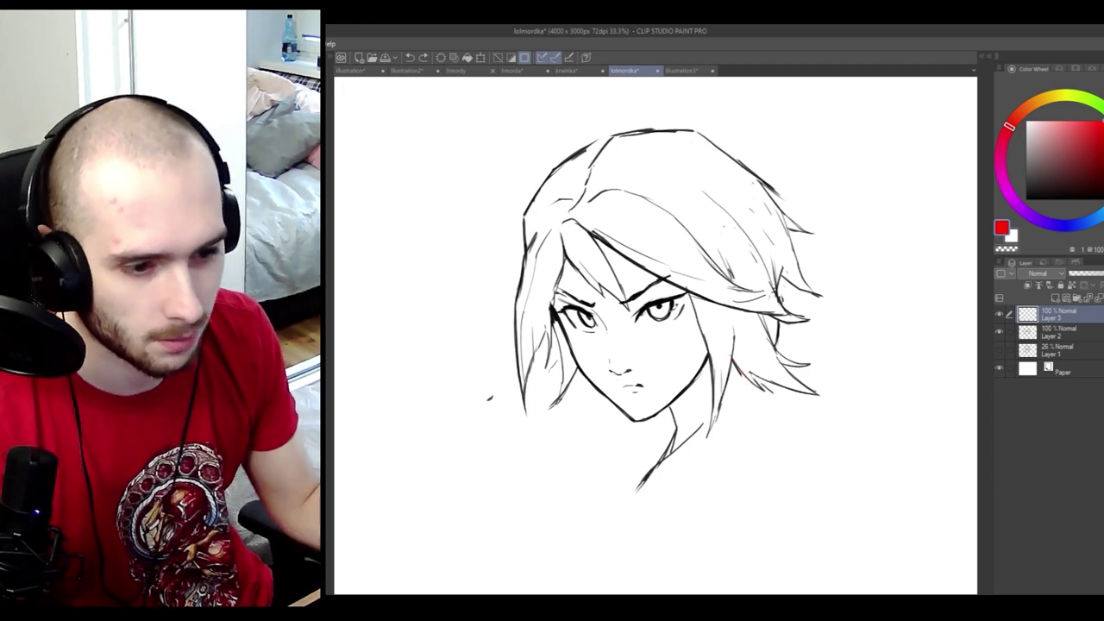
# - Demonstrate the nose bridge line from the far eye to the nose with red strokes, undoing the attempts
pyautogui.scroll(2, 664, 309)
pyautogui.moveTo(520, 306)
pyautogui.mouseDown()
pyautogui.moveTo(553, 355)
pyautogui.moveTo(559, 423)
pyautogui.mouseUp()
pyautogui.hotkey('ctrl', 'z')
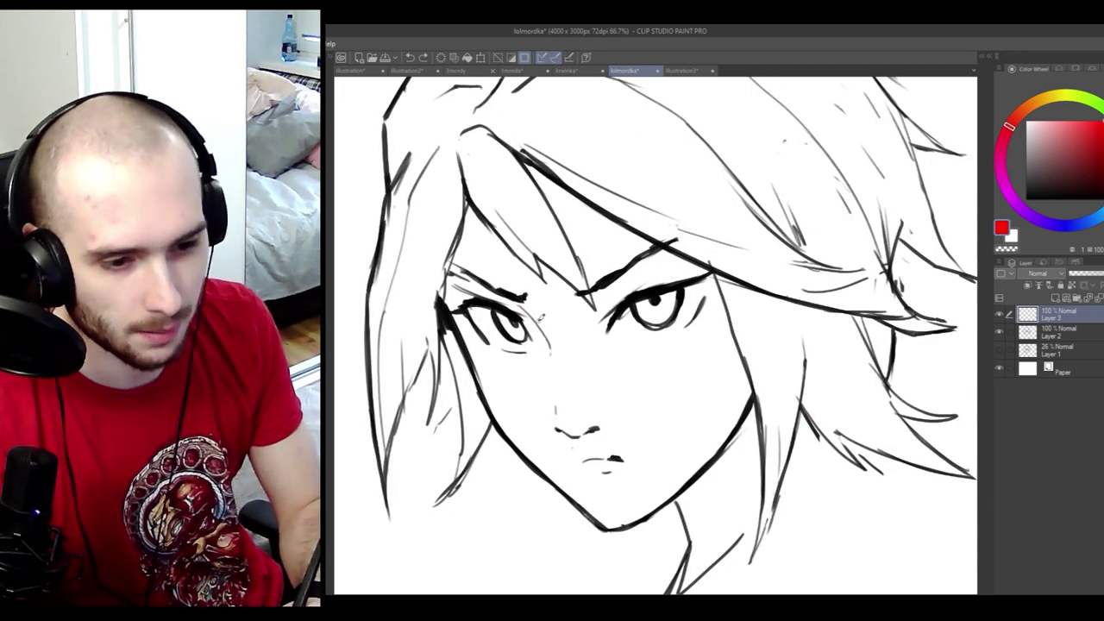
pyautogui.moveTo(552, 354); pyautogui.dragTo(556, 418)
pyautogui.hotkey('ctrl', 'z')
pyautogui.hotkey('ctrl', 'z')
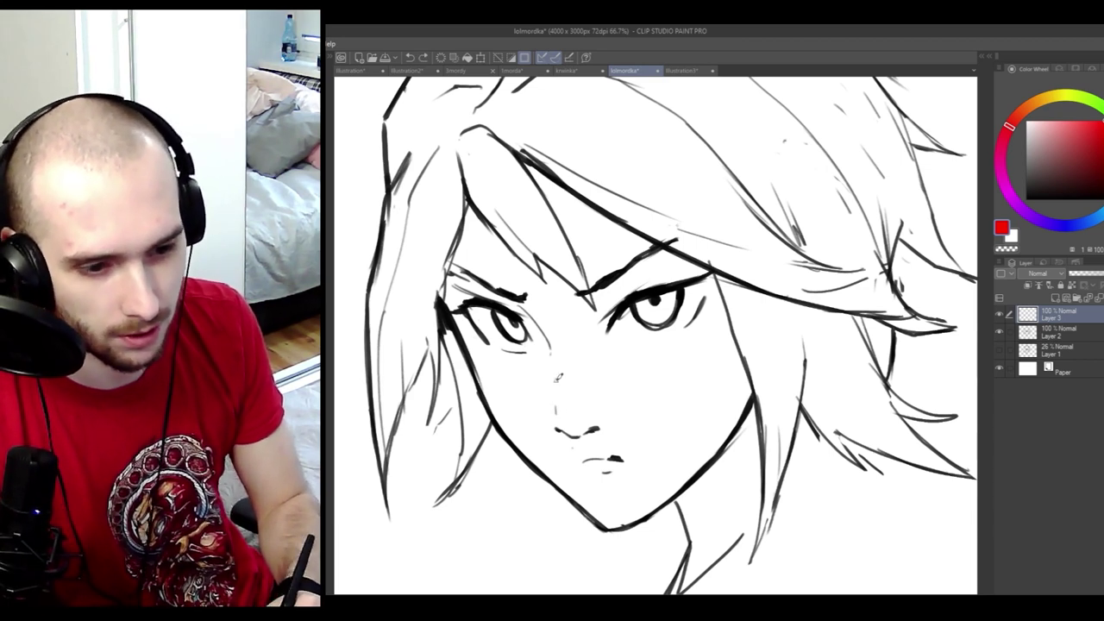
pyautogui.moveTo(553, 346); pyautogui.dragTo(559, 420)
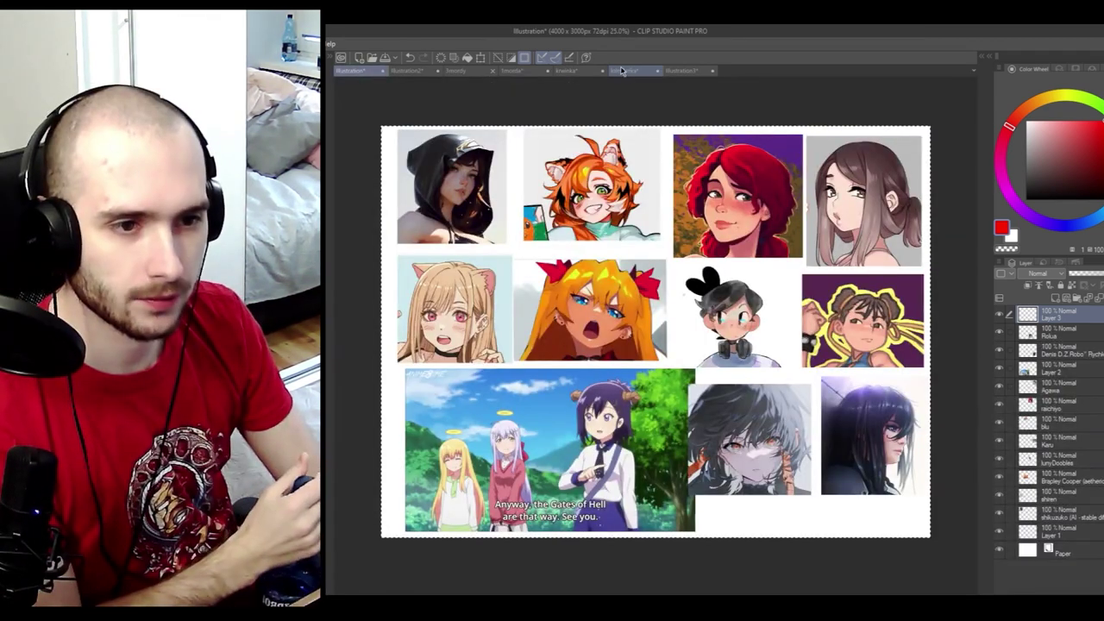
# - Review the frowning-head drawing and bring up the document with both finished heads side by side
pyautogui.click(627, 72)
pyautogui.hotkey('ctrl', '+')
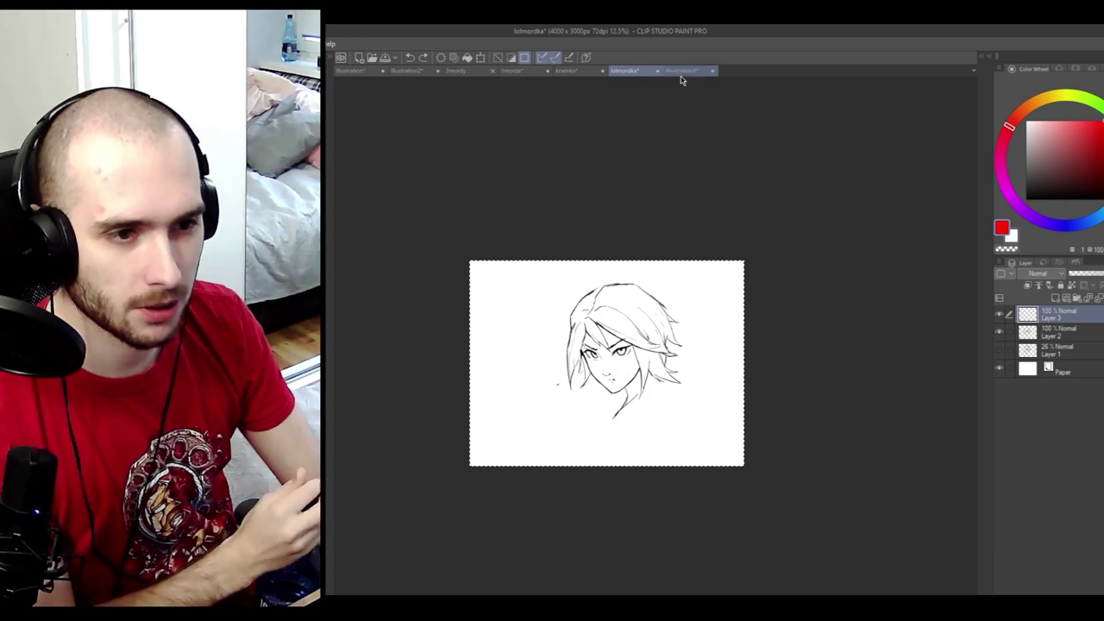
pyautogui.click(682, 73)
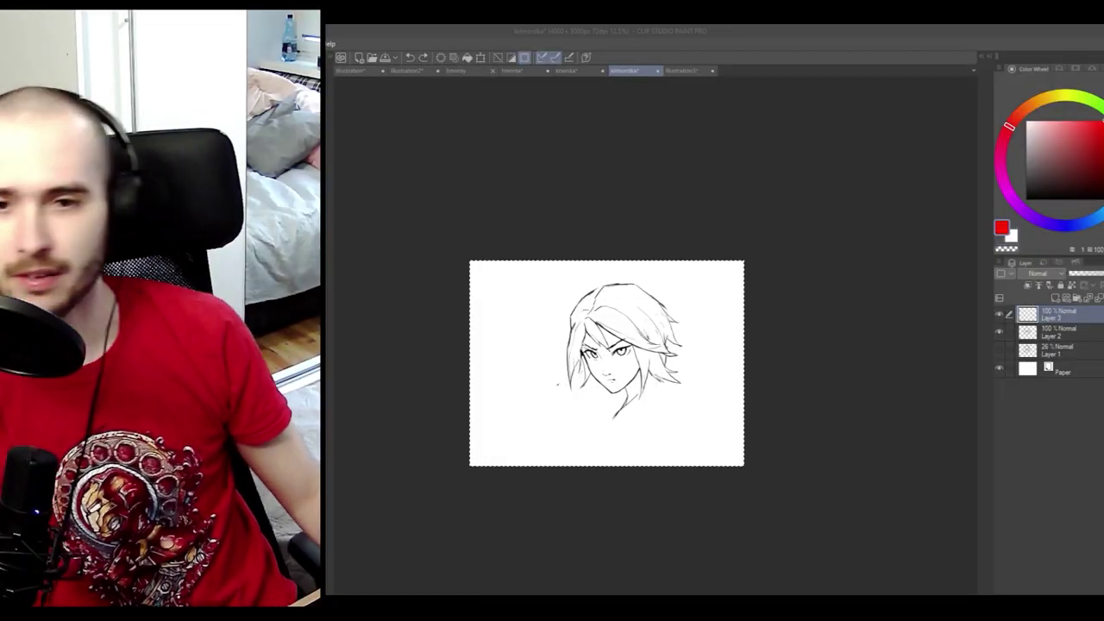
pyautogui.hotkey('ctrl', 'Tab')
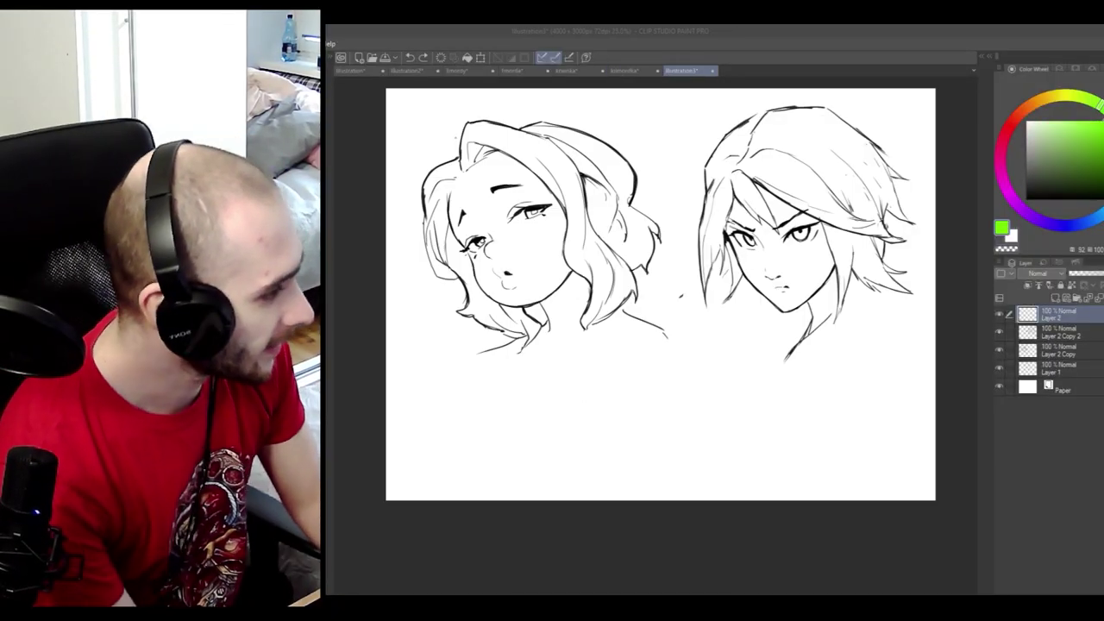